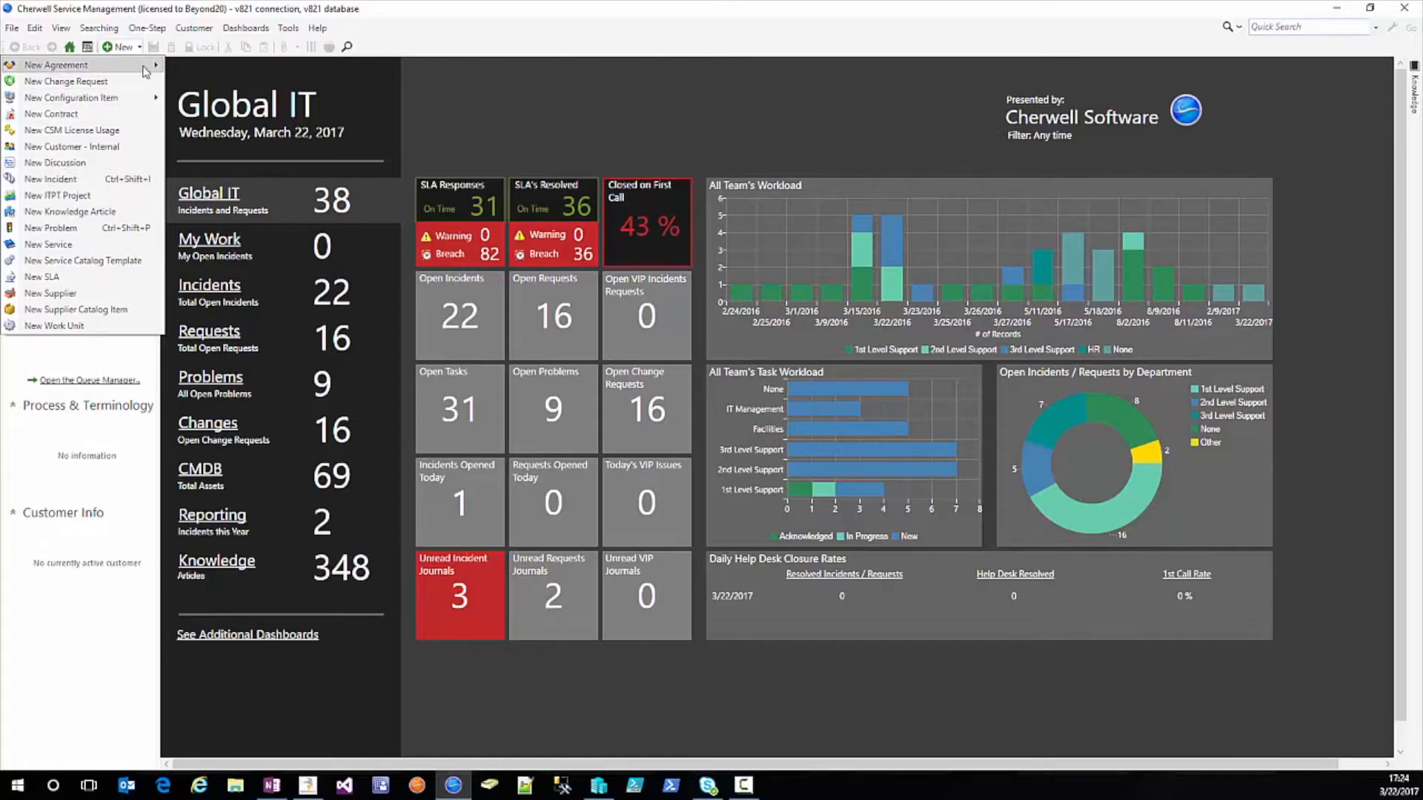
# - Create a new incident record
pyautogui.click(84, 182)
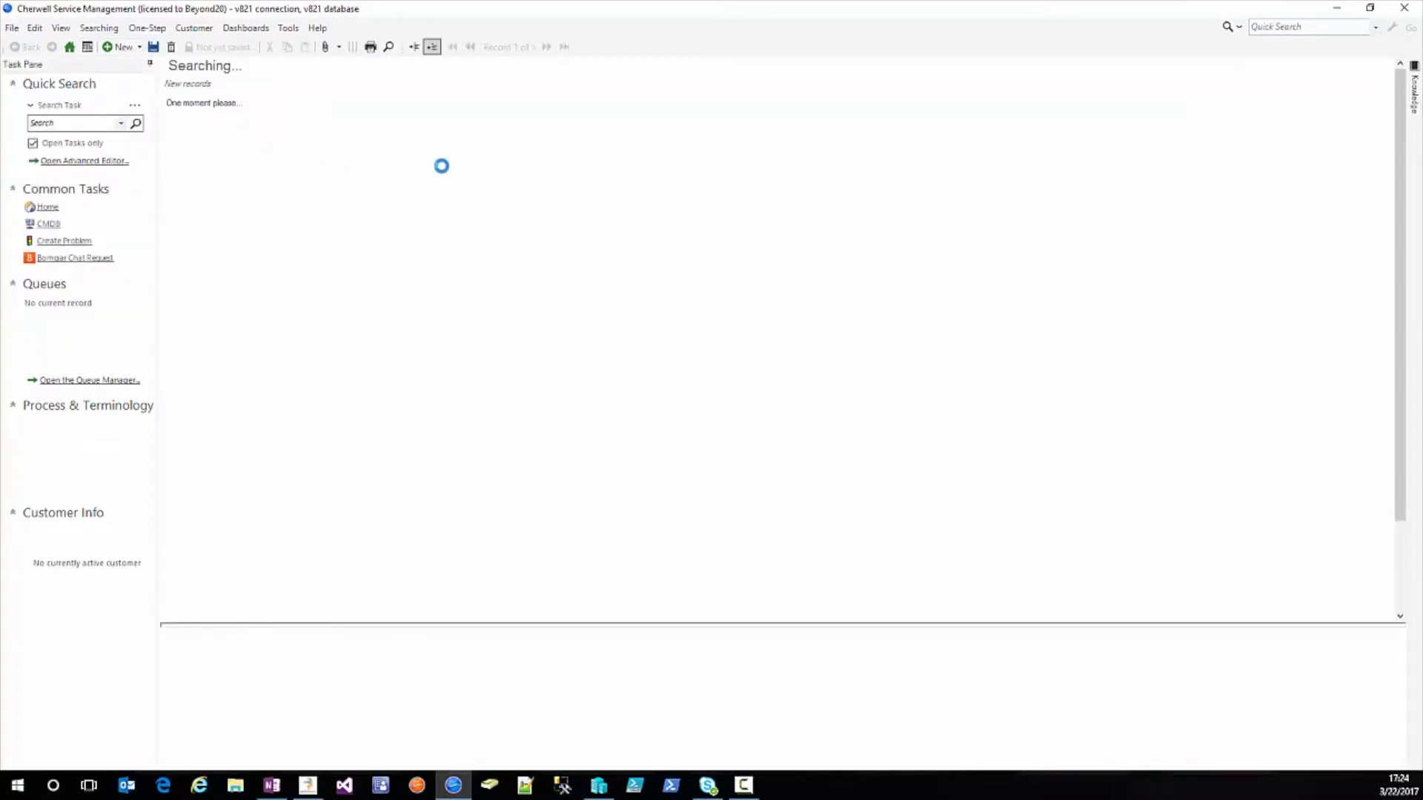
pyautogui.click(12, 28)
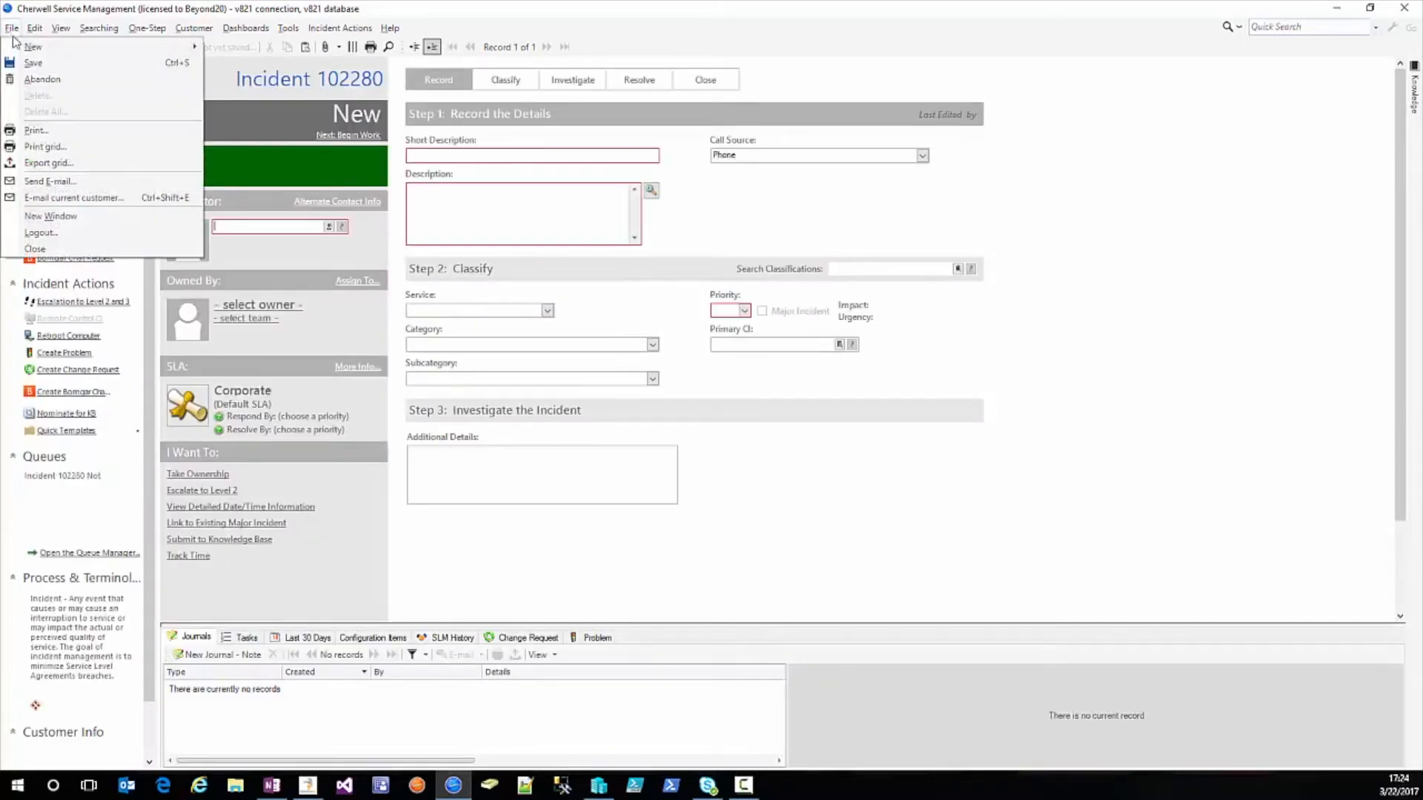
pyautogui.moveTo(145, 57)
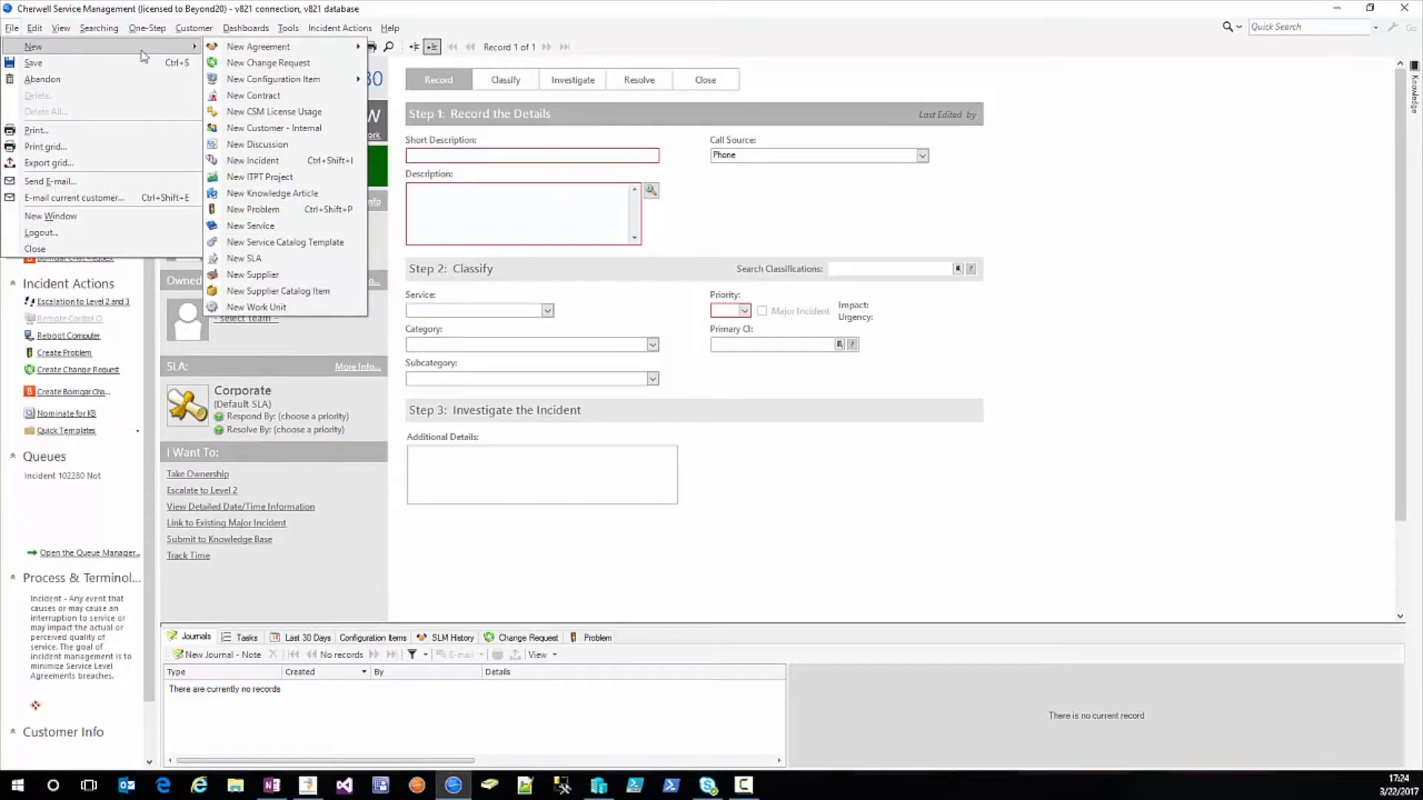
pyautogui.click(271, 162)
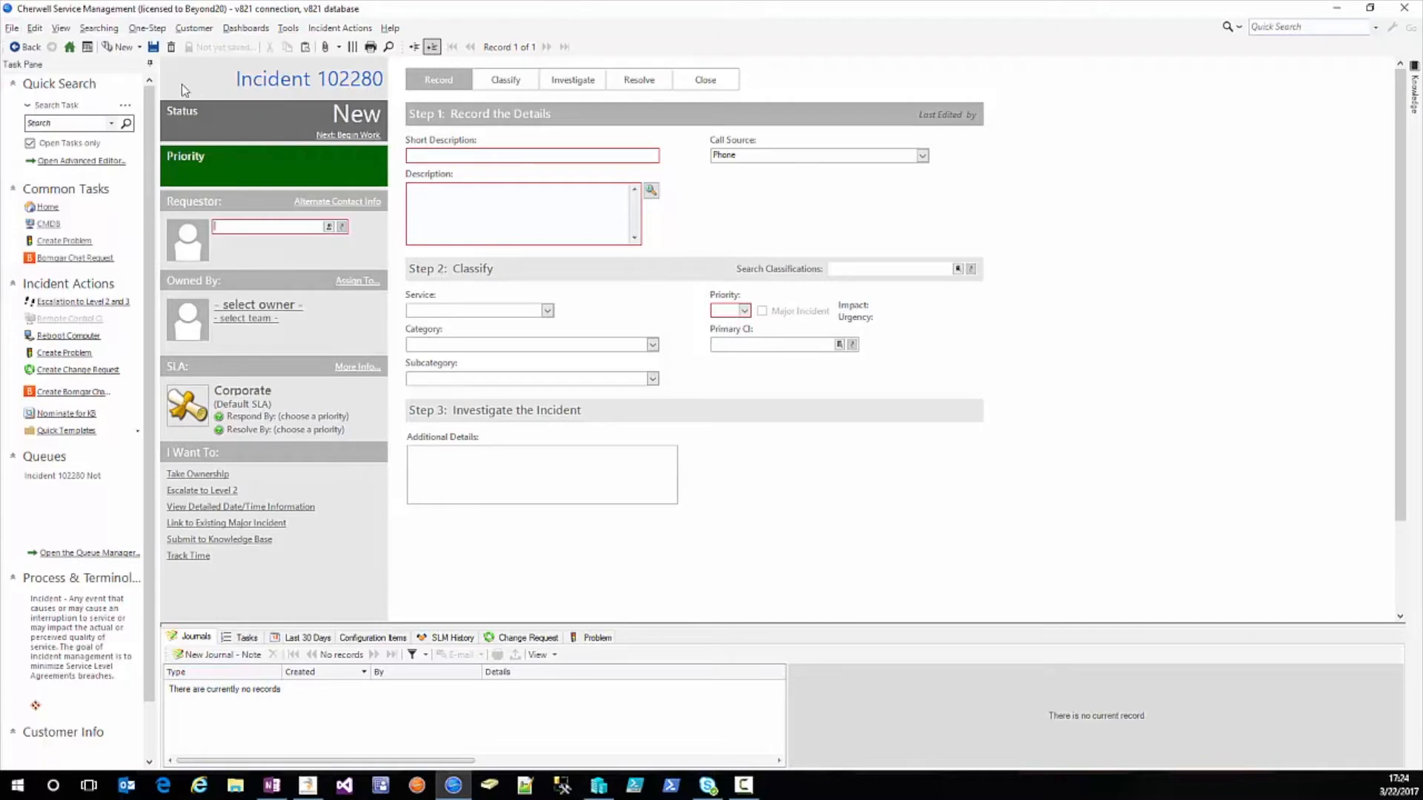
pyautogui.click(140, 47)
pyautogui.click(866, 20)
pyautogui.write('beo')
pyautogui.press('BackSpace')
pyautogui.press('BackSpace')
pyautogui.press('BackSpace')
pyautogui.click(328, 226)
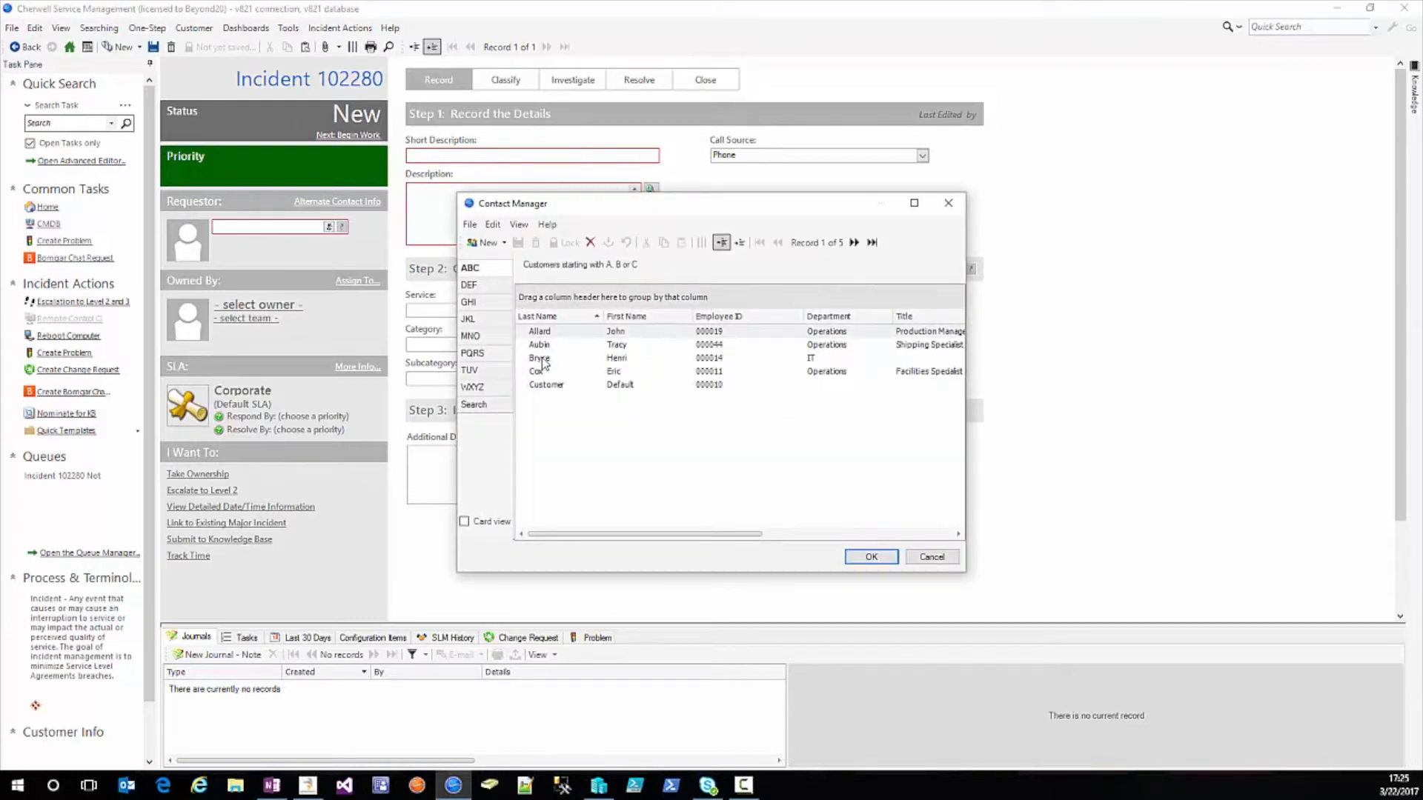
pyautogui.click(932, 557)
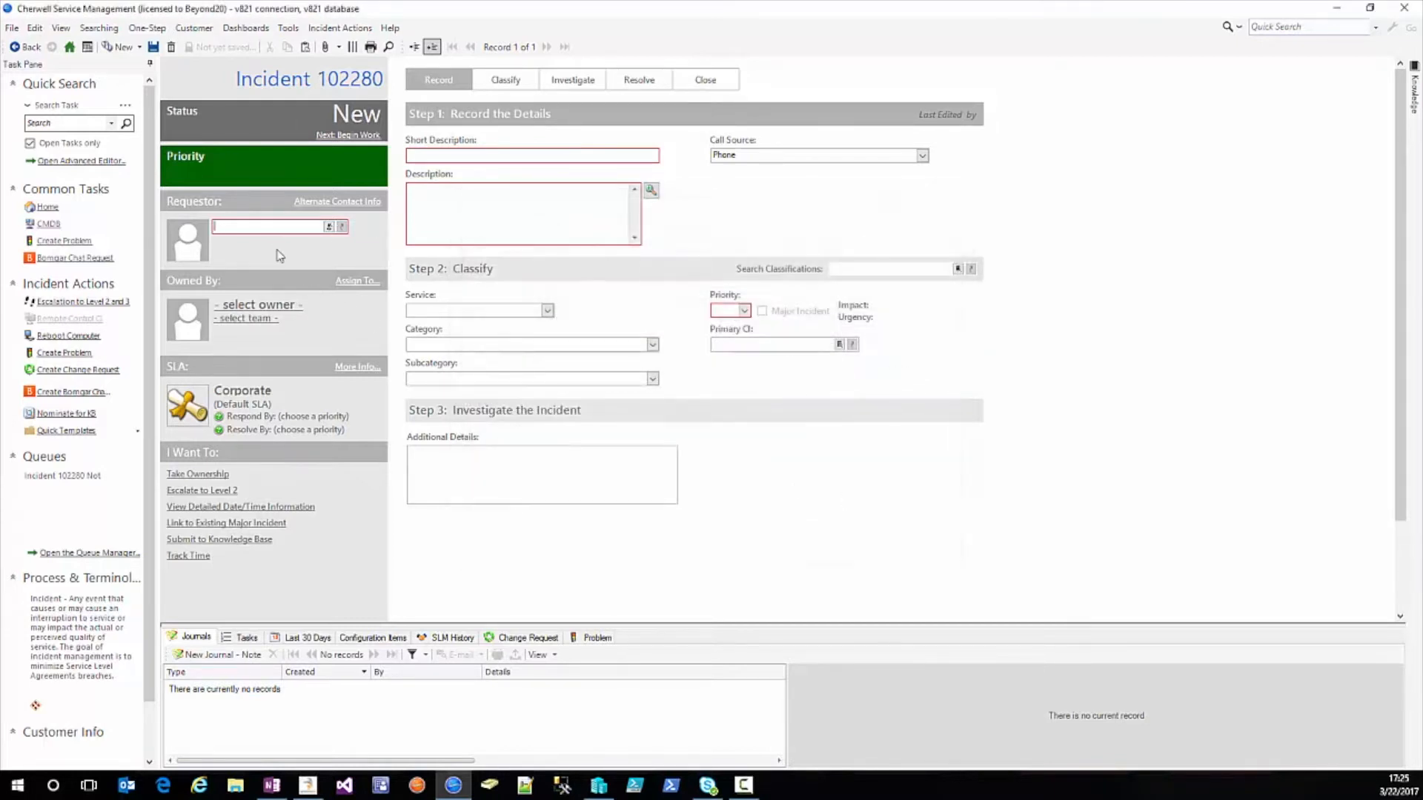
# - Set the incident's requestor by entering the customer's first name
pyautogui.write('henri')
pyautogui.press('Tab')
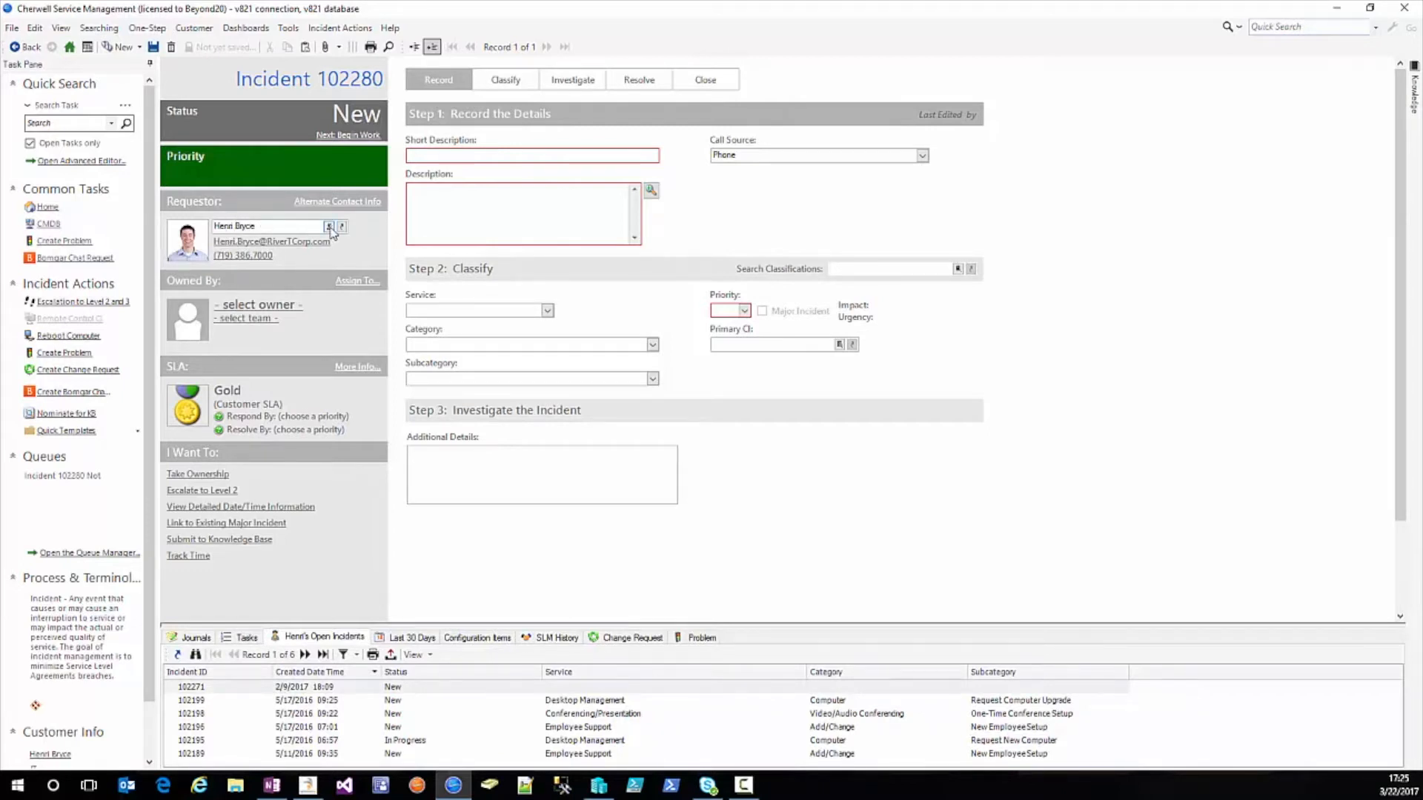
pyautogui.click(288, 242)
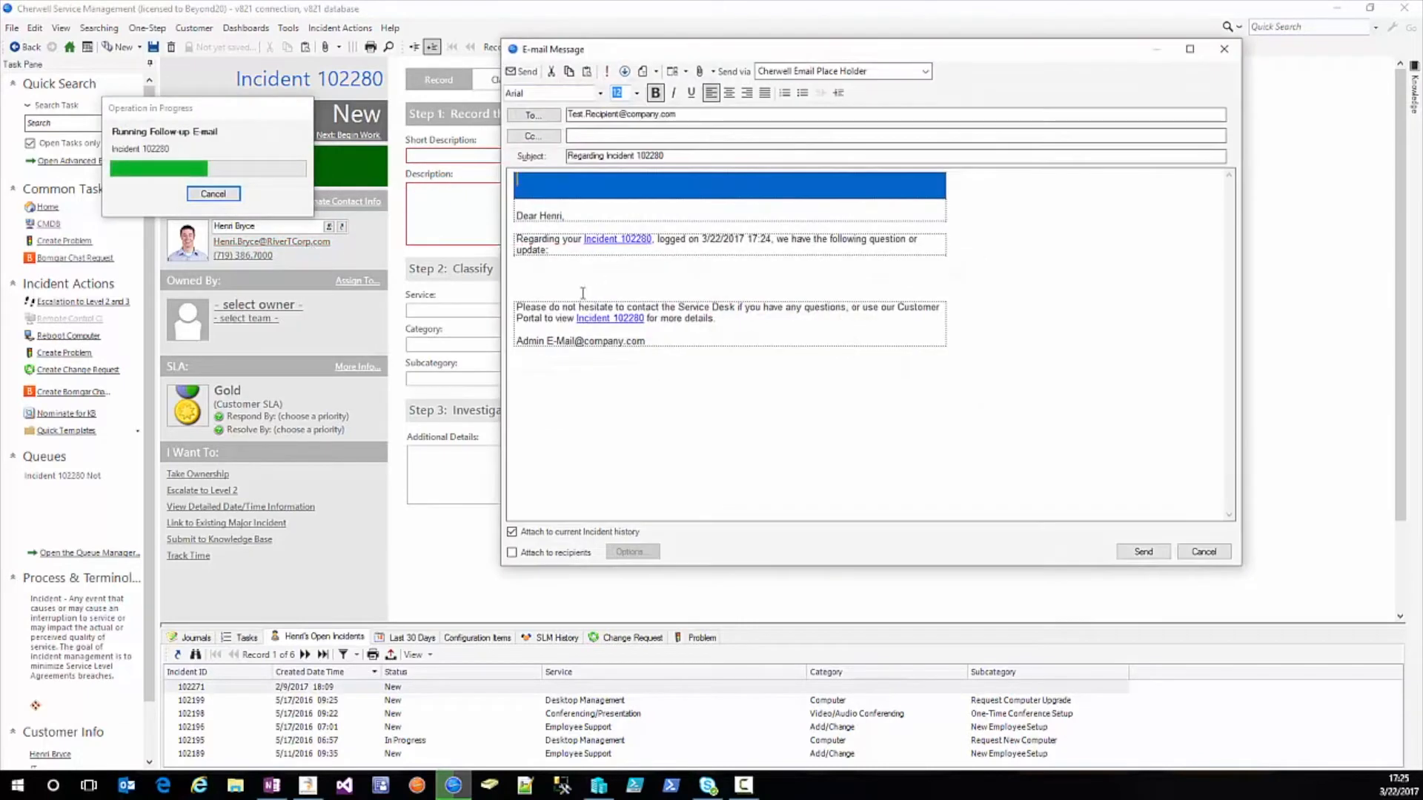
pyautogui.write('test')
pyautogui.doubleClick(534, 287)
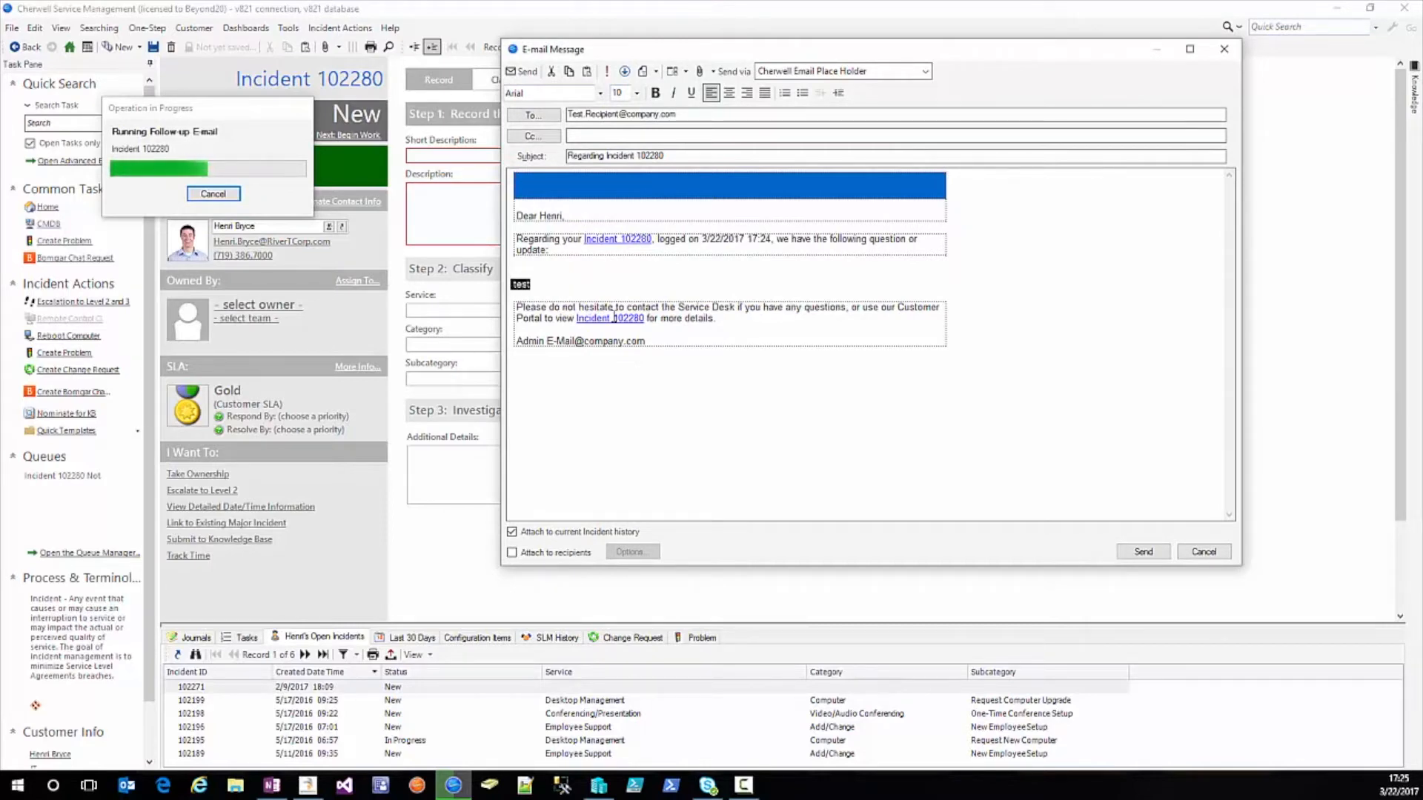
pyautogui.click(1208, 554)
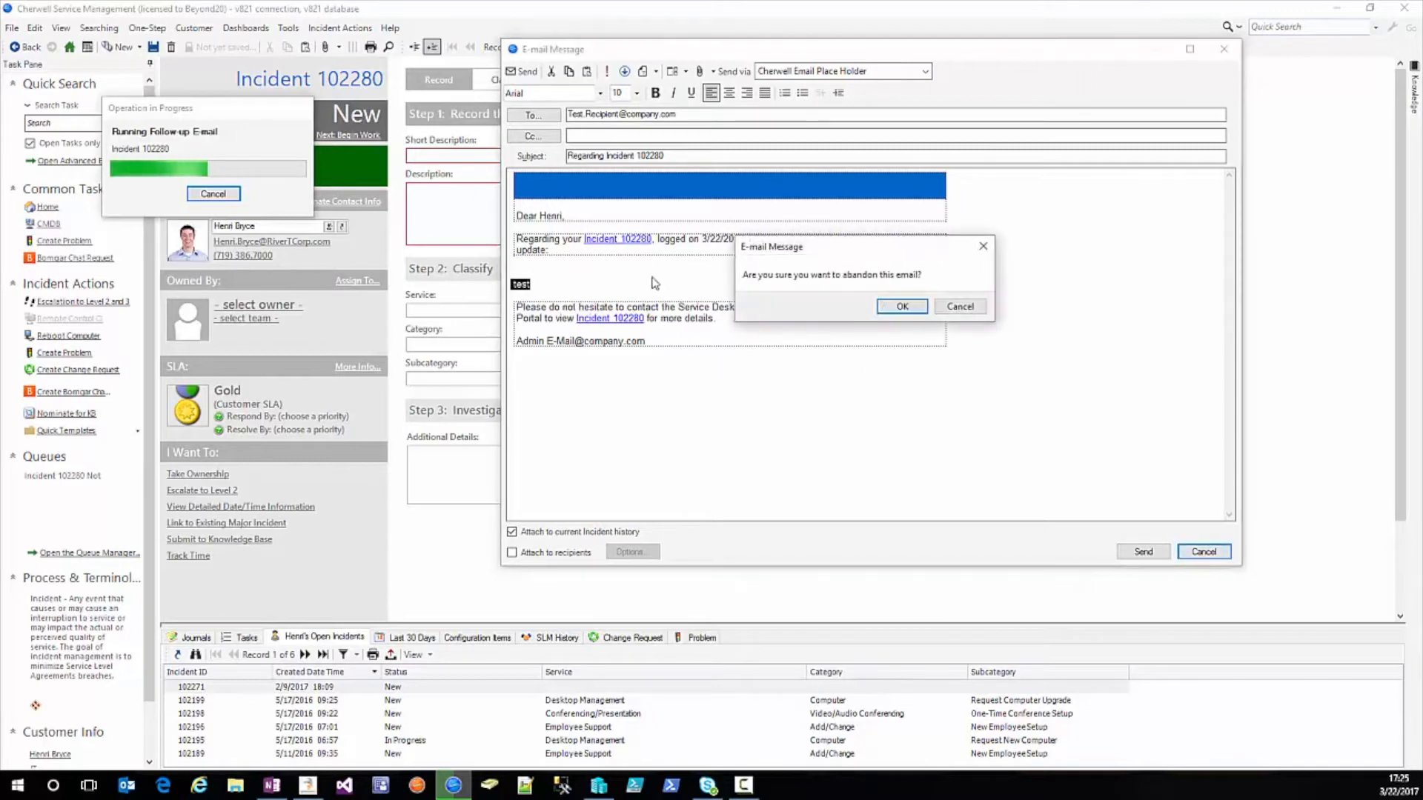
pyautogui.click(961, 310)
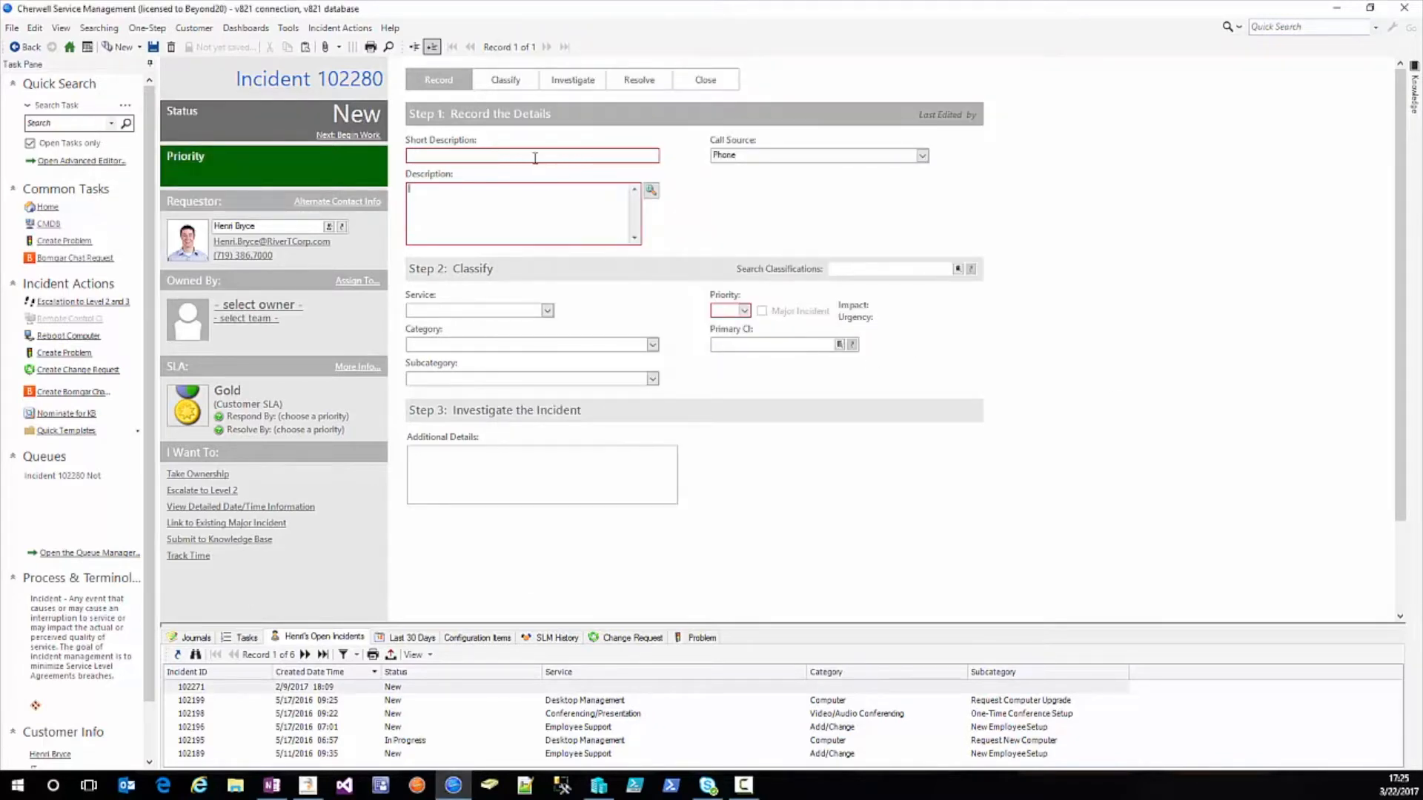
# - Enter "Test" as both the short description and the description, with Phone as the call source
pyautogui.write('TestTest')
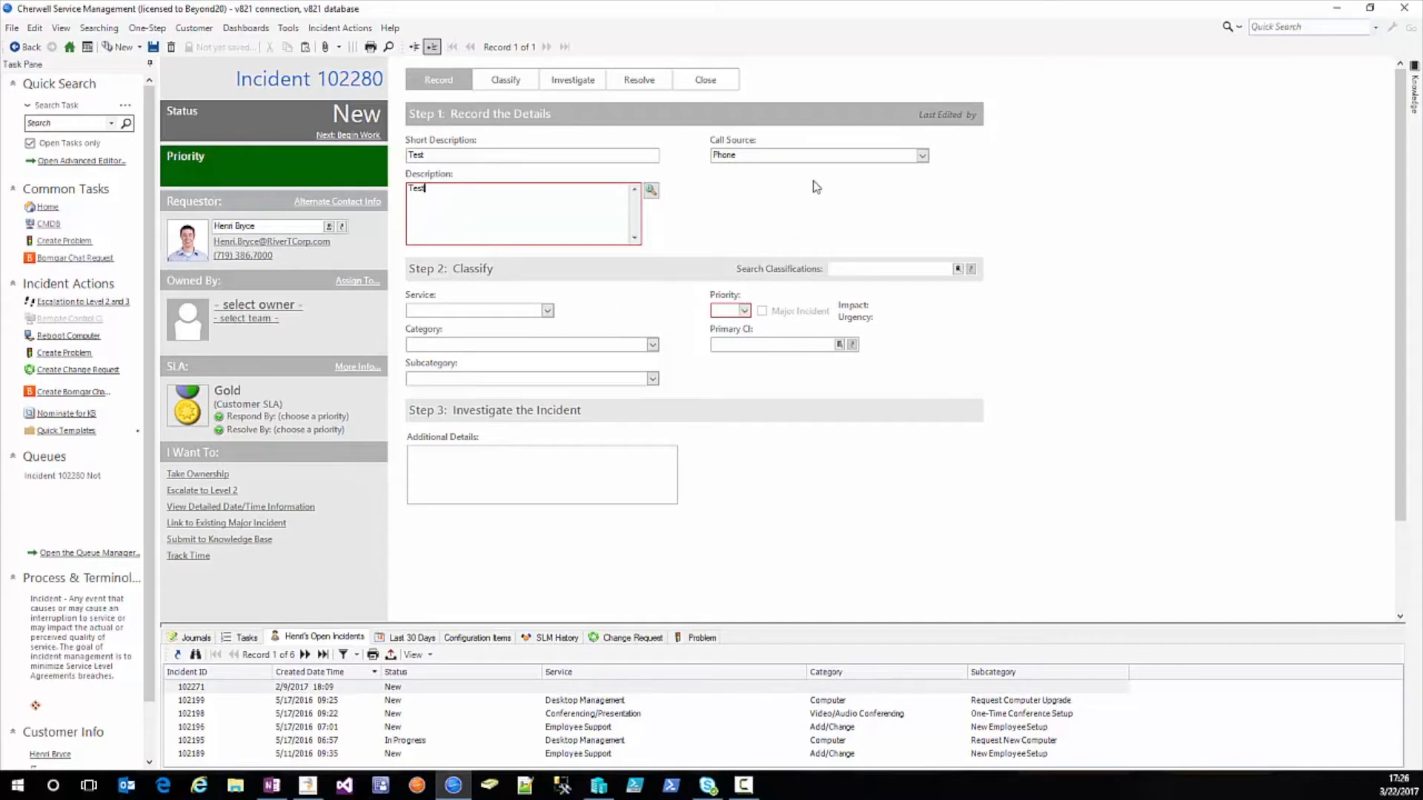
pyautogui.click(921, 156)
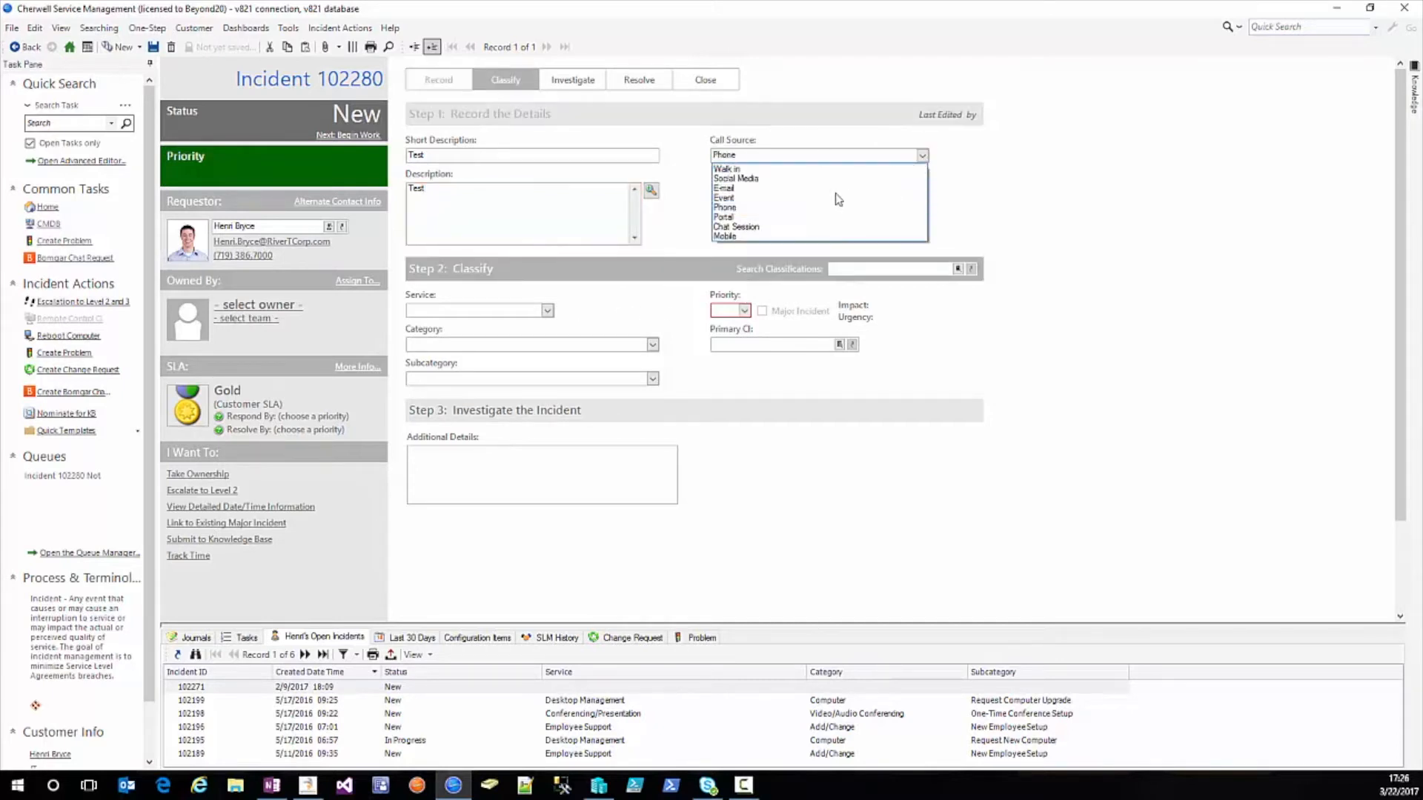
pyautogui.click(802, 208)
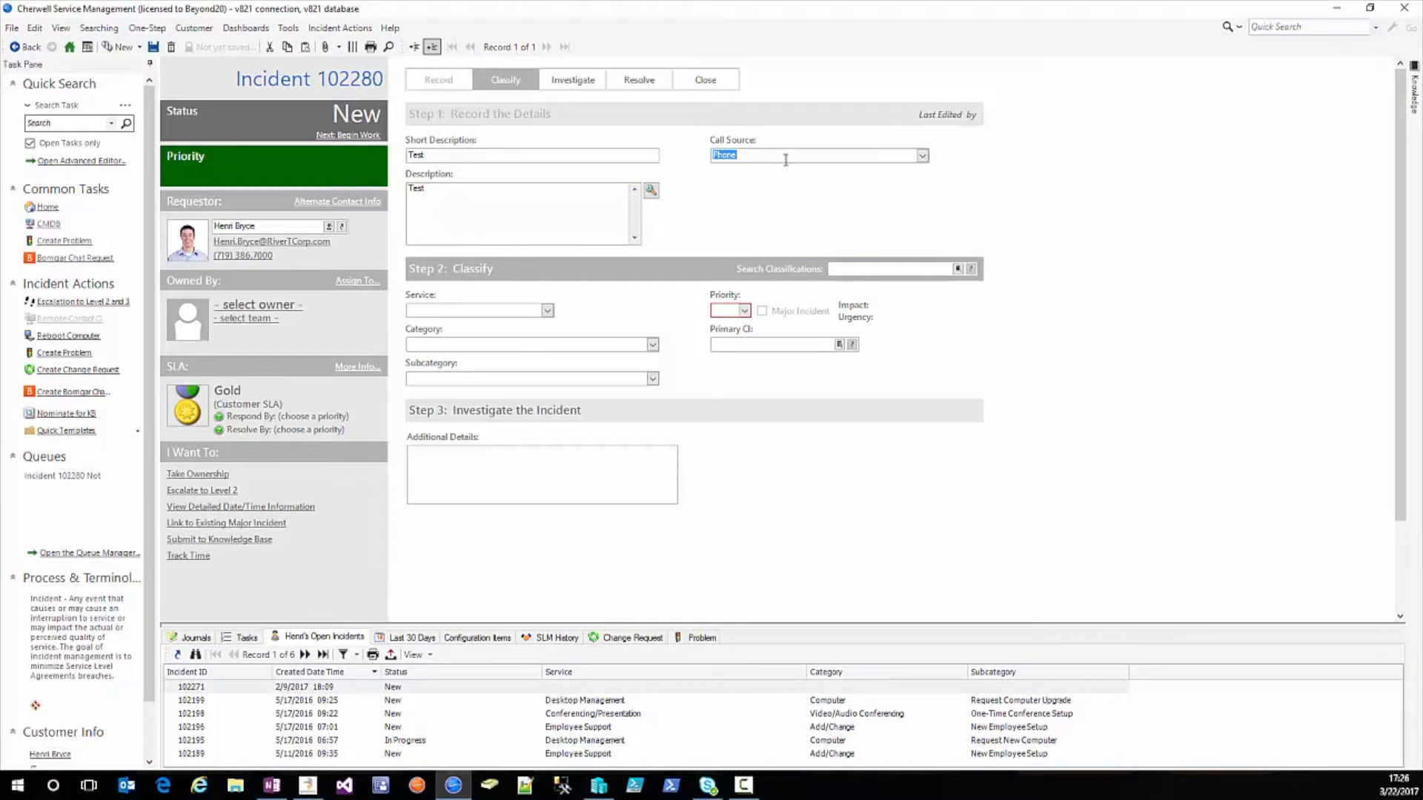
pyautogui.click(923, 156)
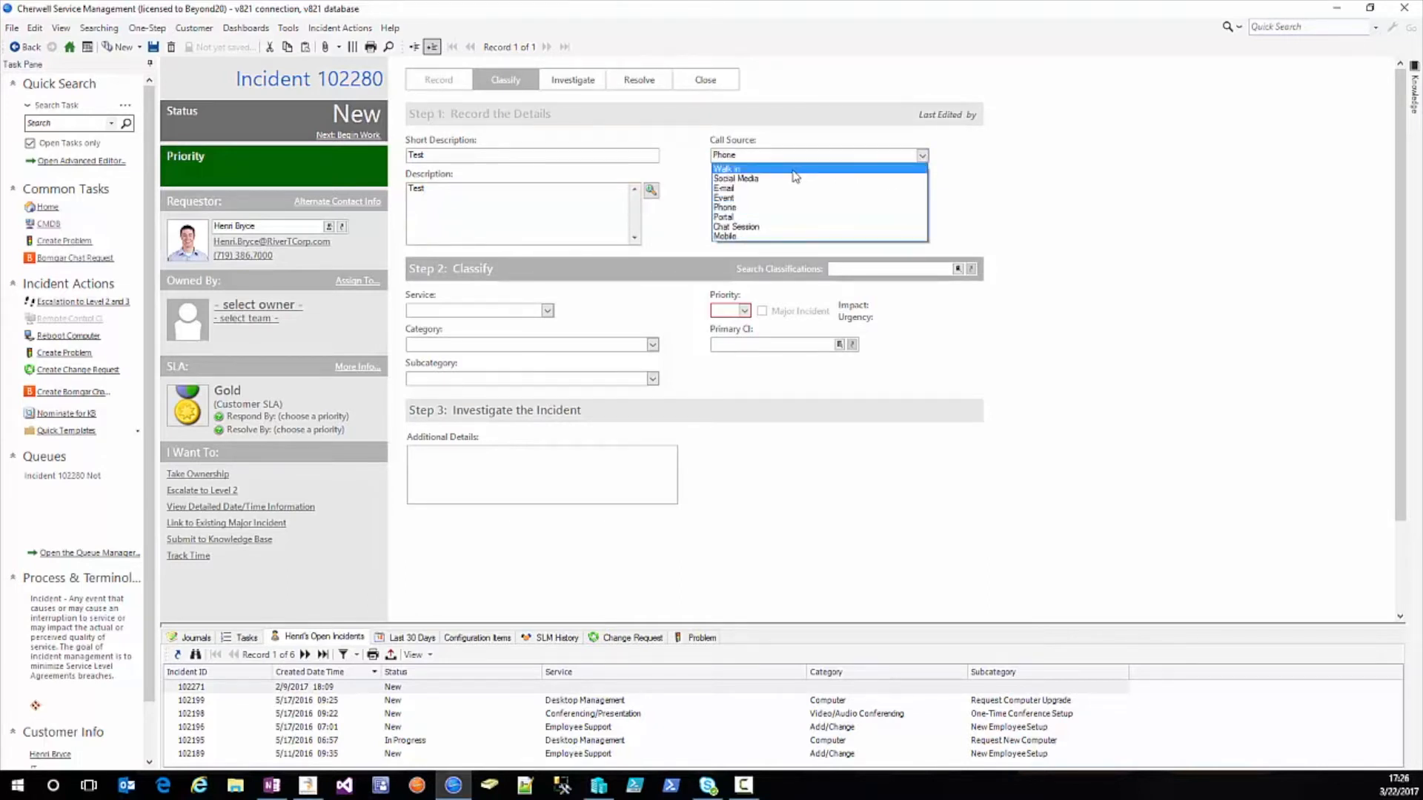
pyautogui.click(681, 222)
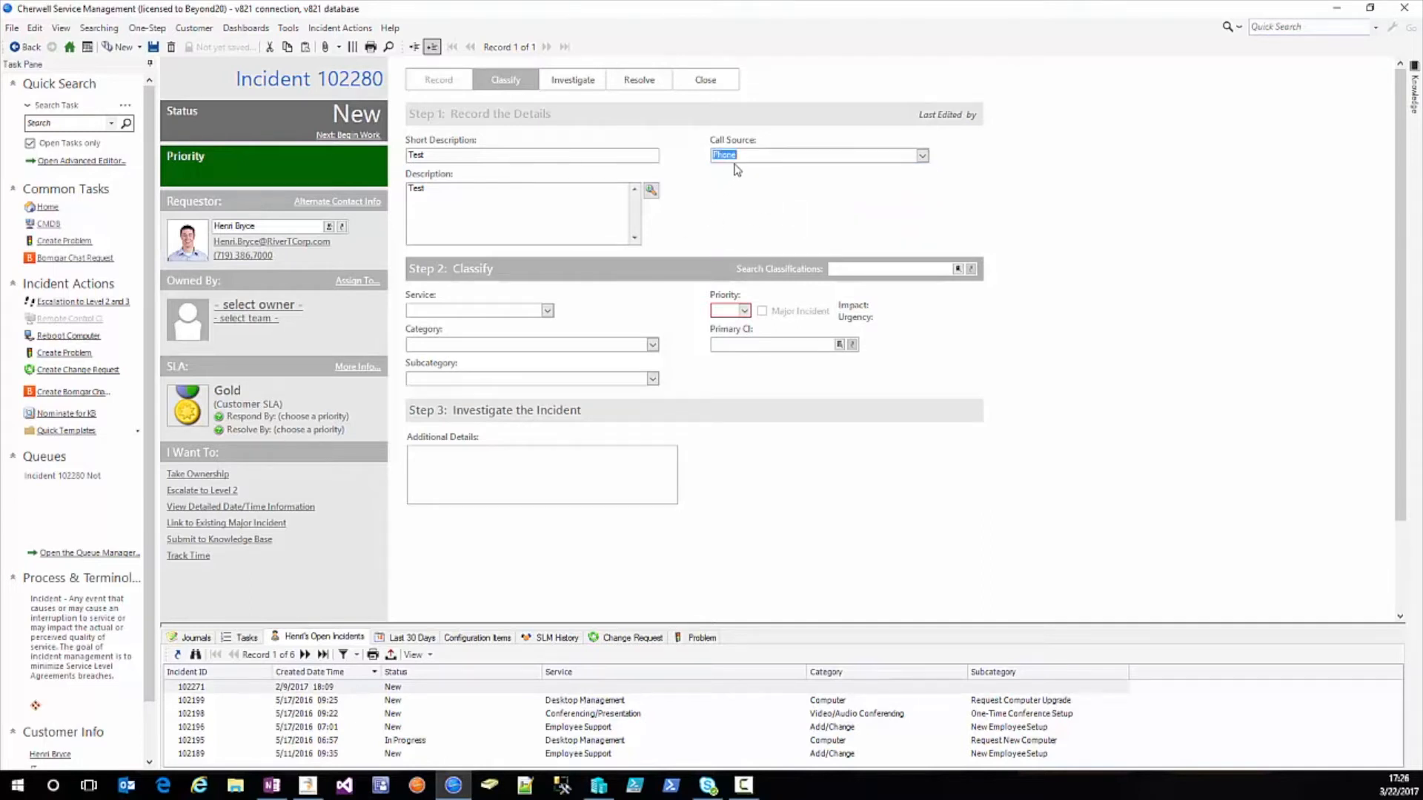
# - Save the incident with priority 4 and begin work on it
pyautogui.click(743, 310)
pyautogui.click(854, 382)
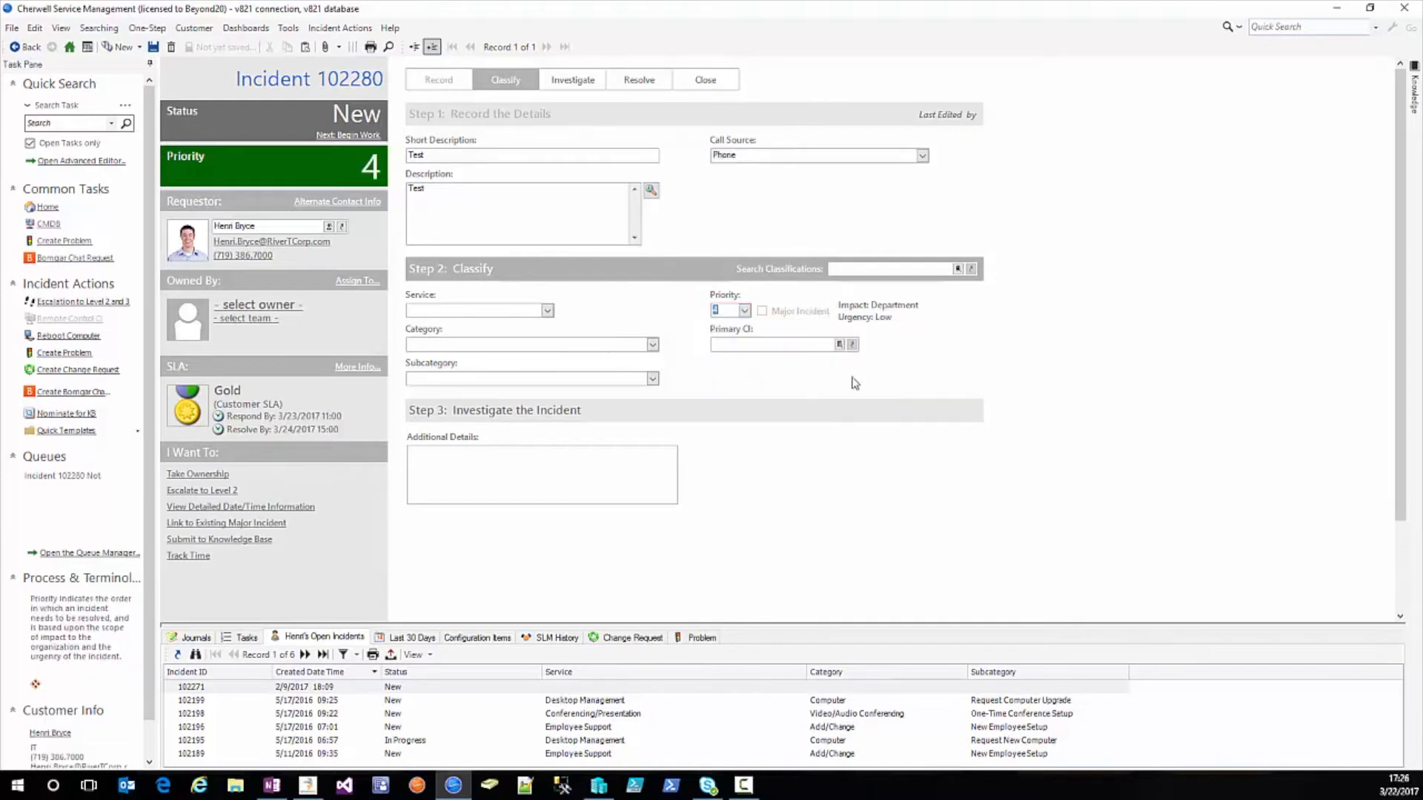
pyautogui.click(153, 46)
pyautogui.click(337, 136)
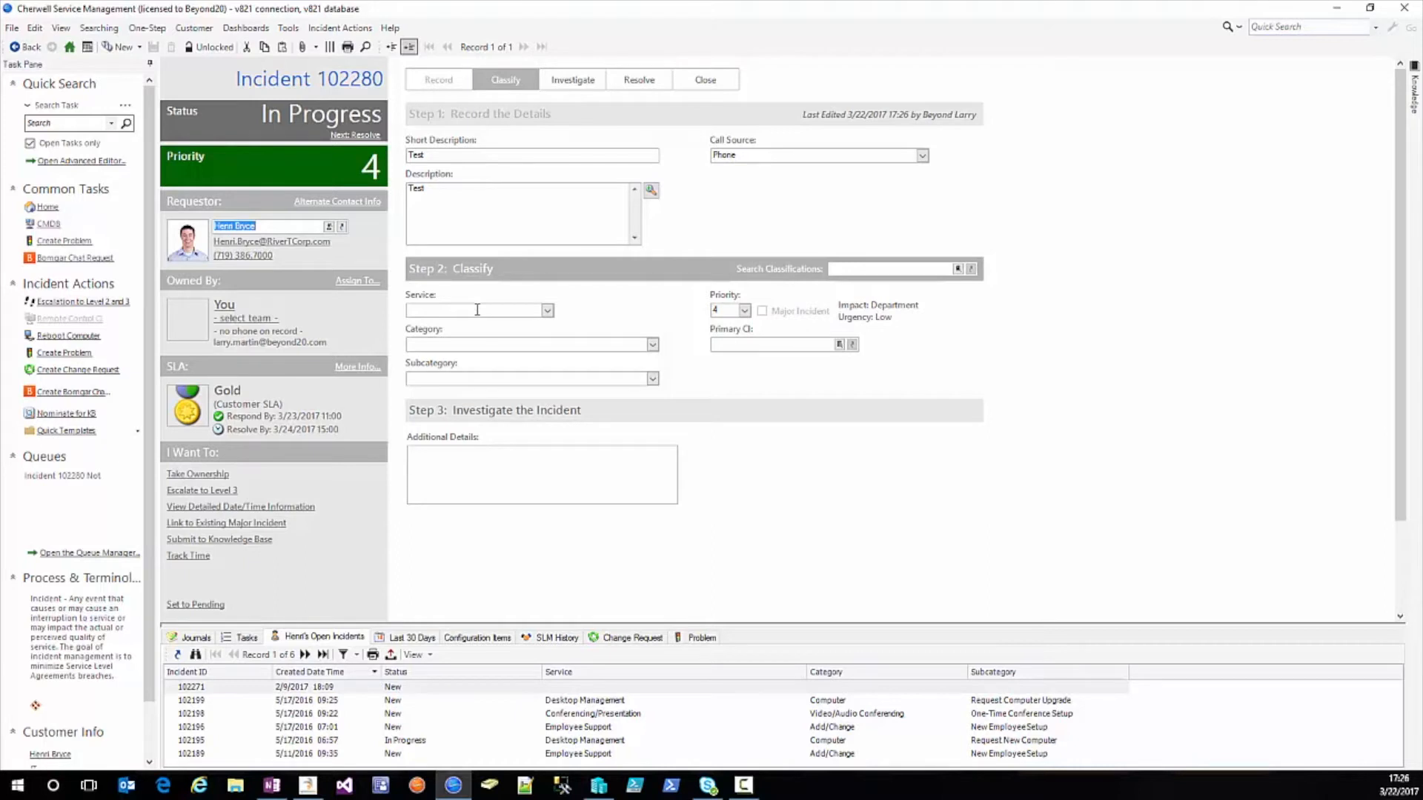
# - Classify the incident under service Conferencing/Presentation, category Equipment Request and subcategory Request Projector
pyautogui.click(481, 348)
pyautogui.click(547, 312)
pyautogui.click(458, 334)
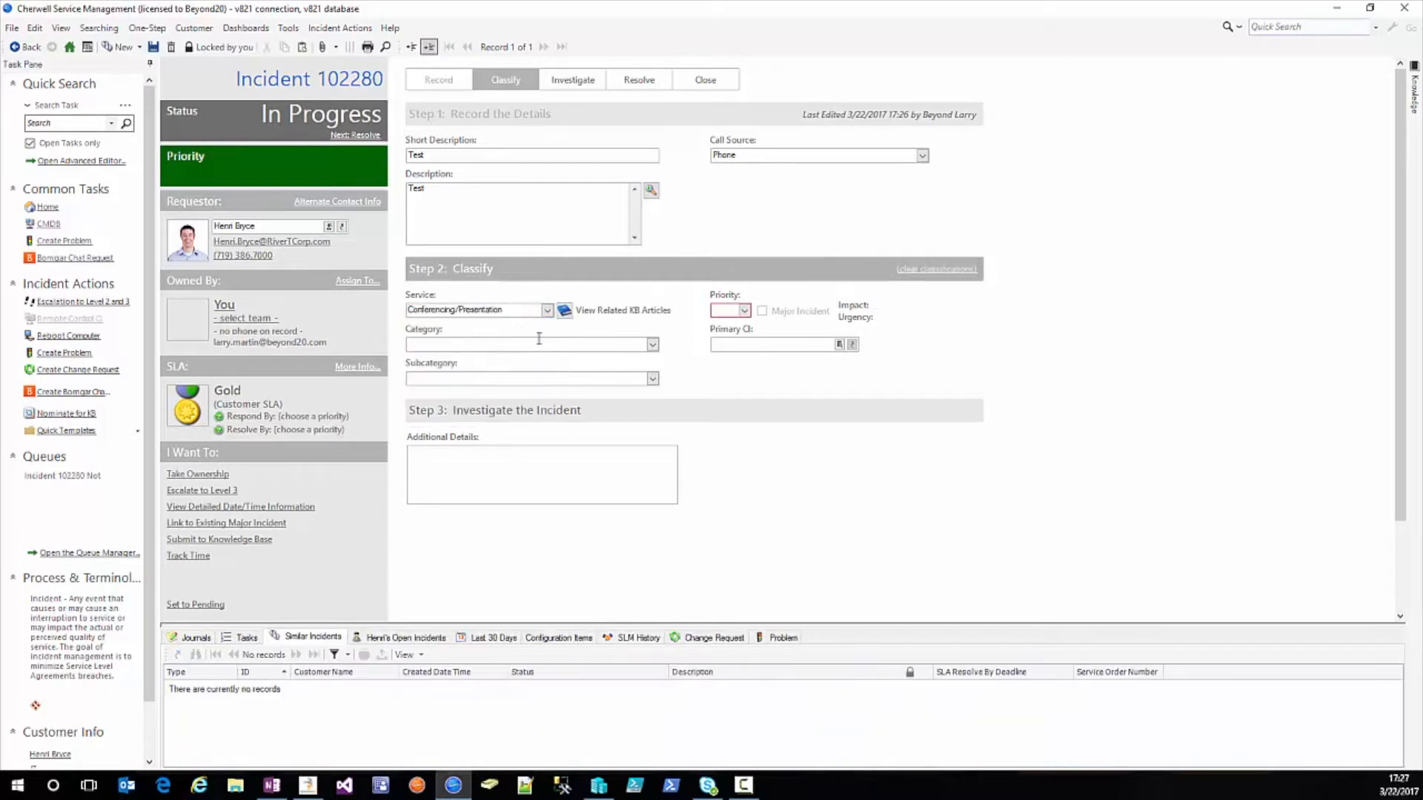
pyautogui.click(650, 345)
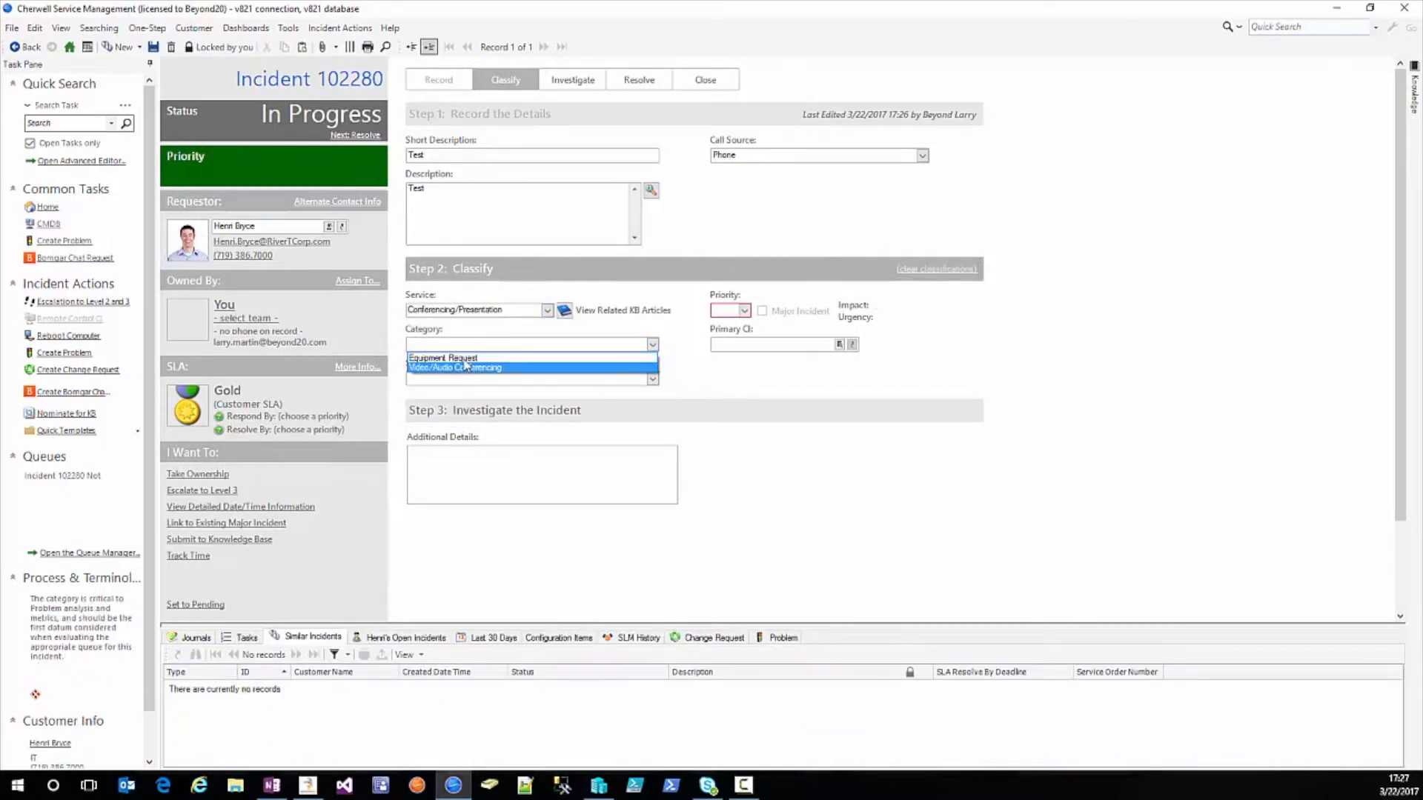
pyautogui.click(525, 357)
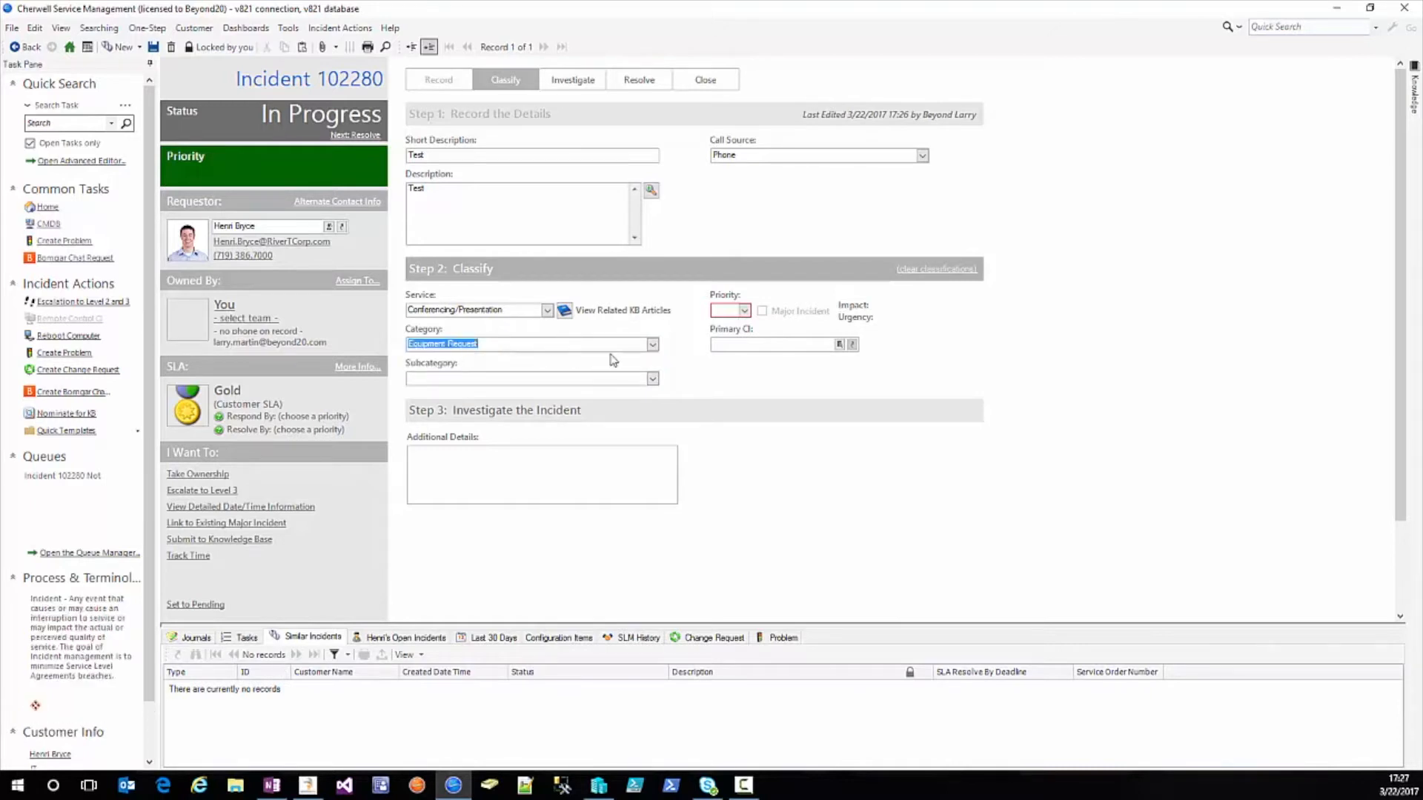
pyautogui.click(652, 379)
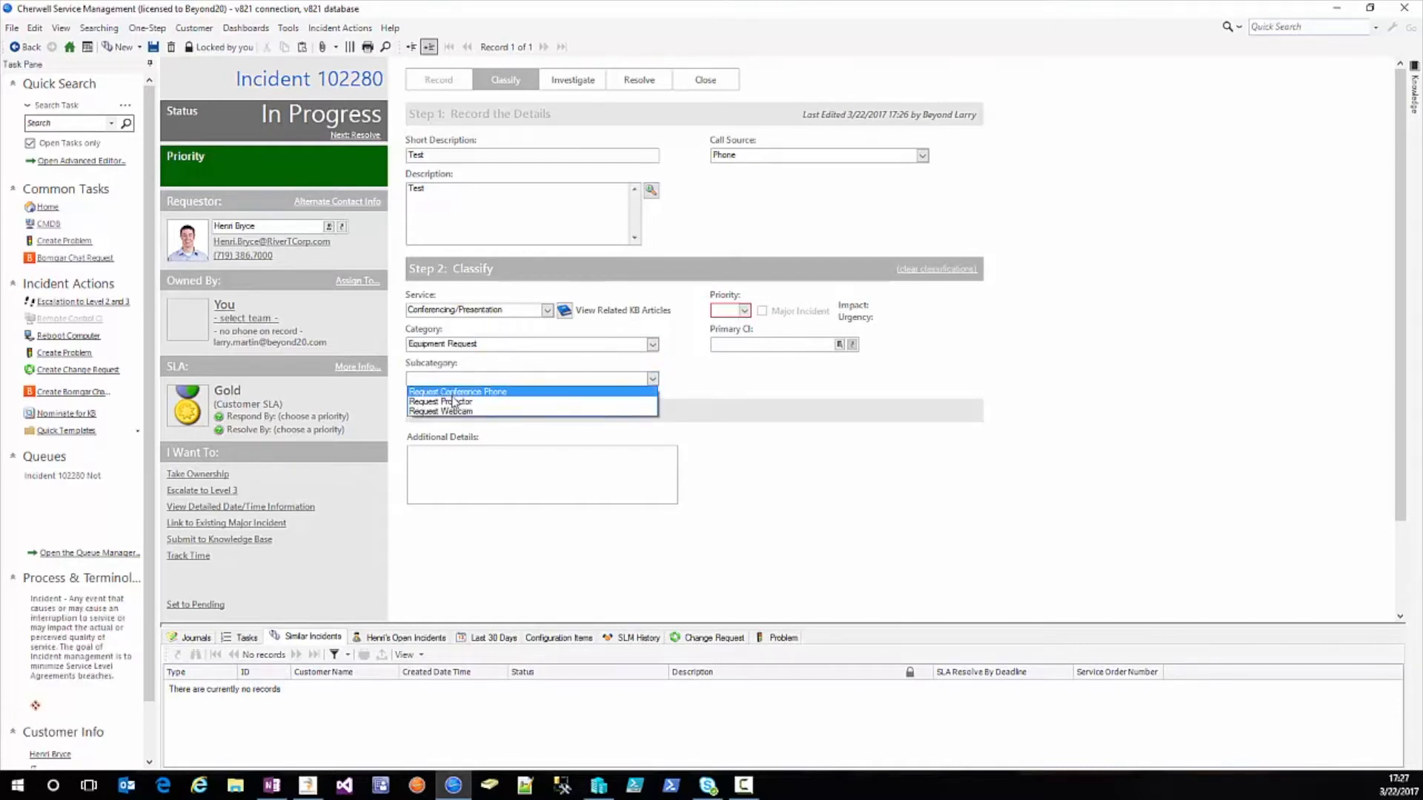
pyautogui.click(474, 401)
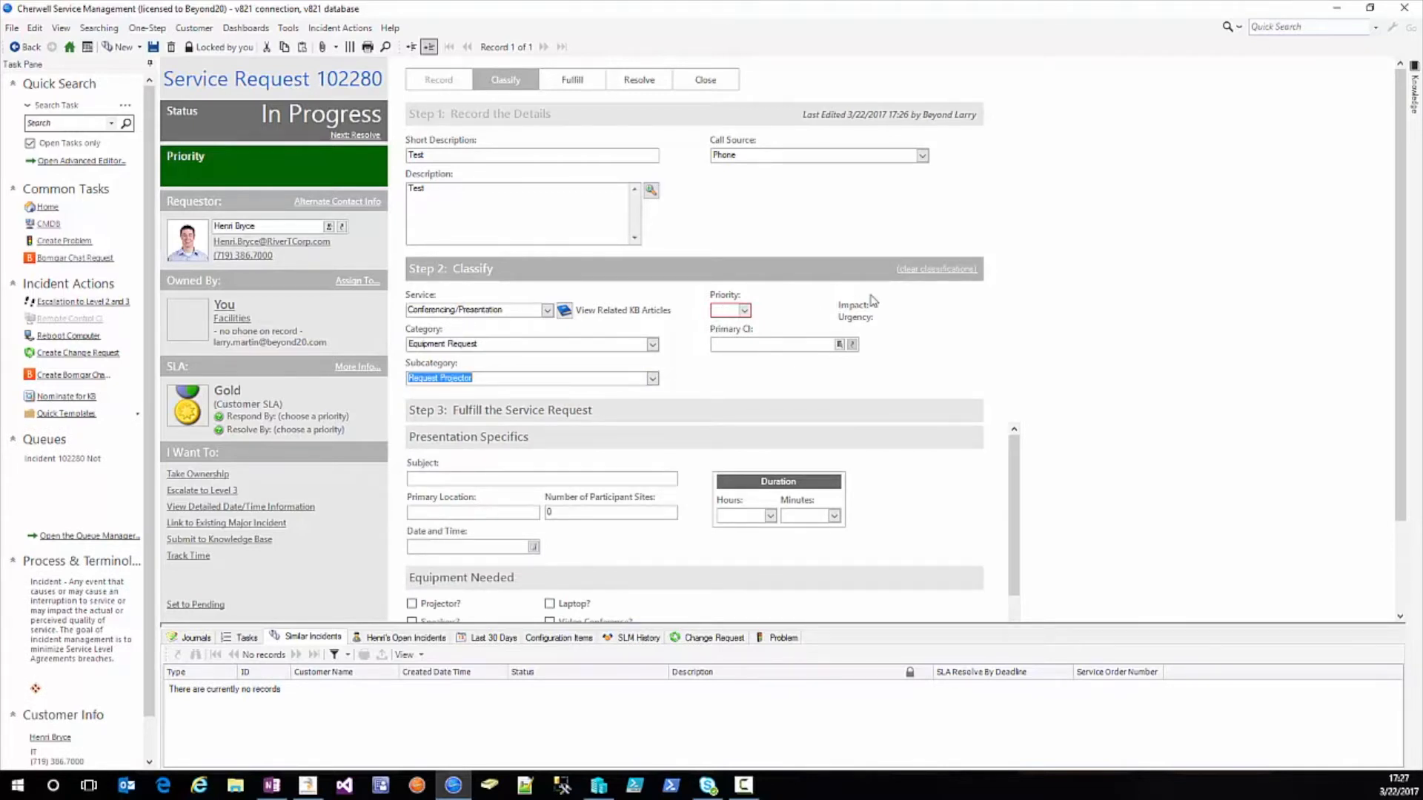
# - Clear the record's classifications and try to save it without a priority
pyautogui.click(925, 270)
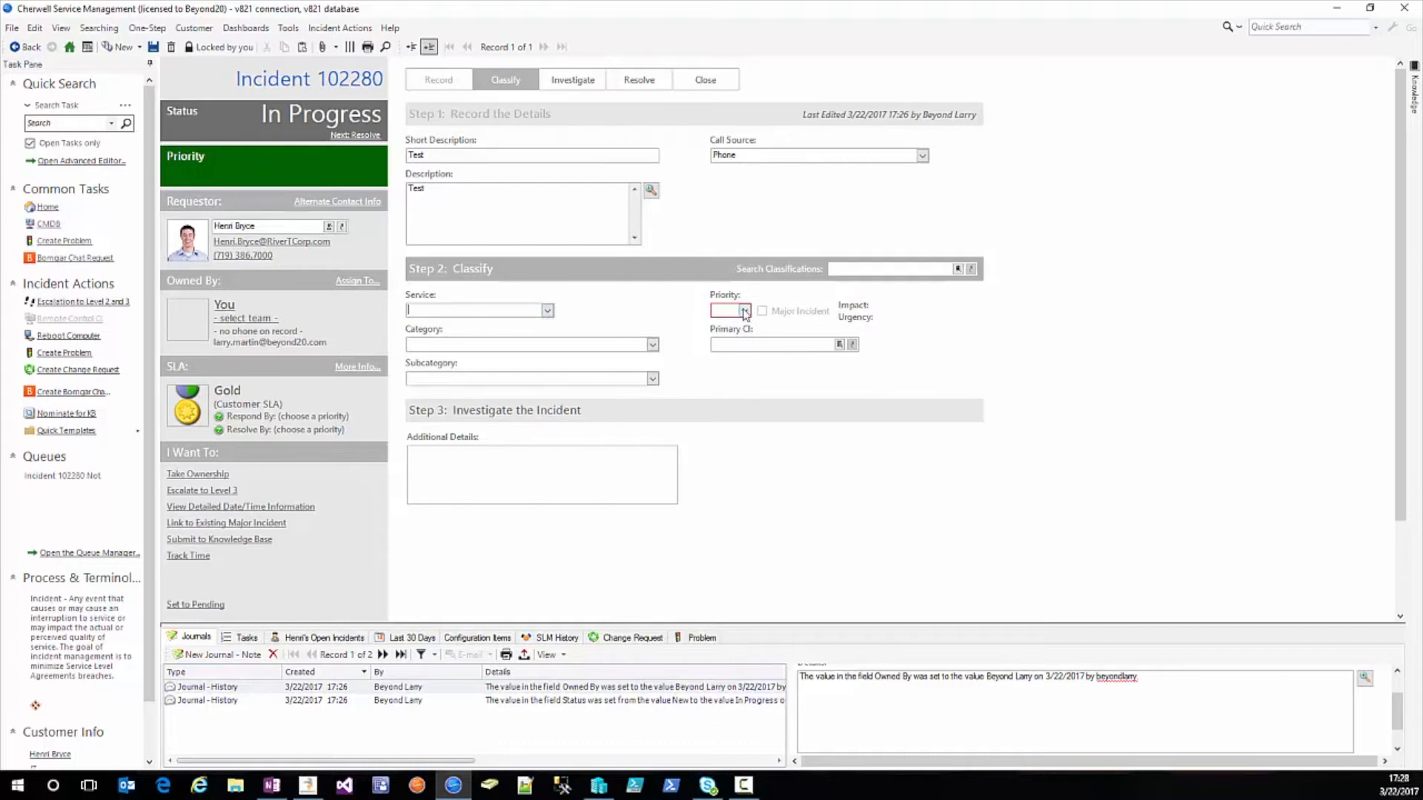
pyautogui.click(153, 47)
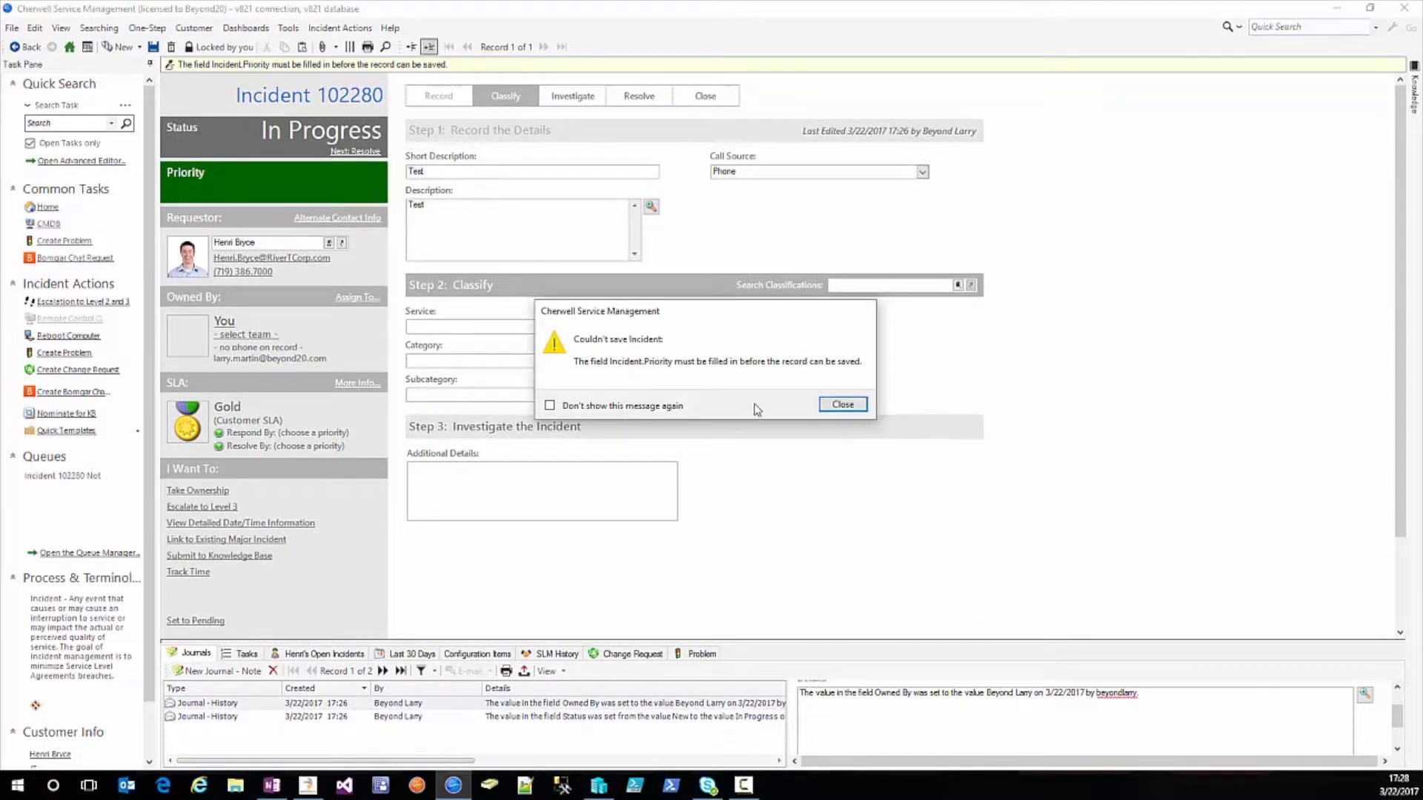
pyautogui.click(843, 405)
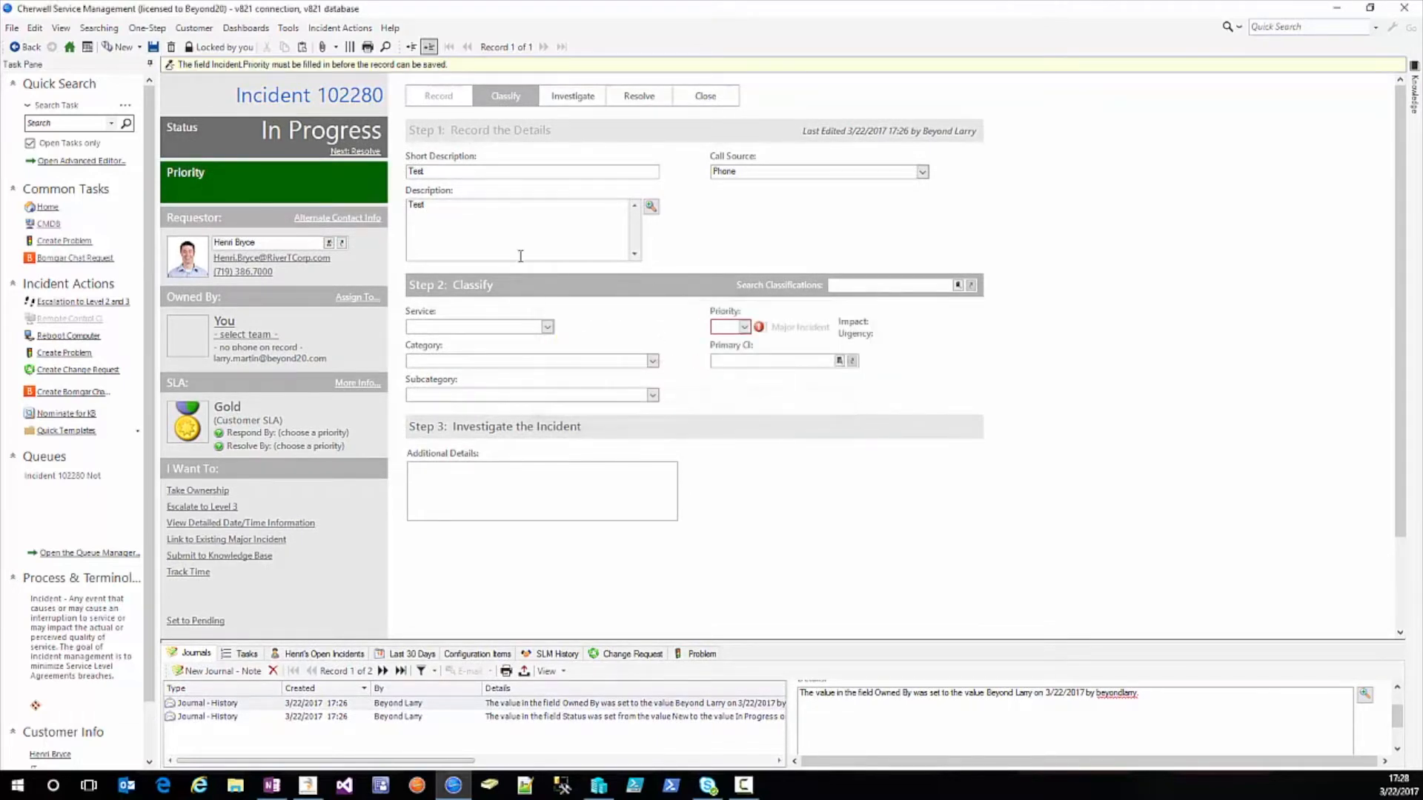
pyautogui.click(547, 326)
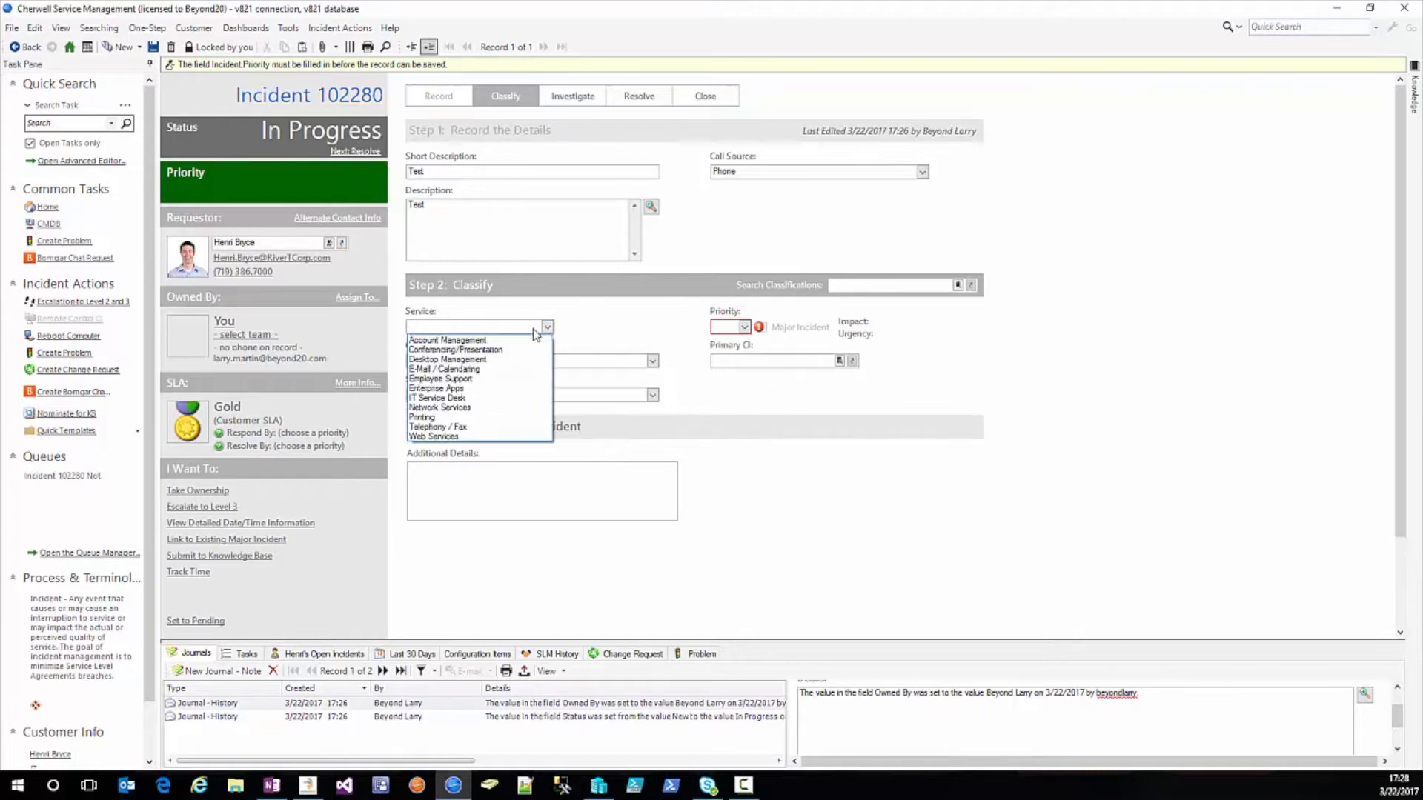
pyautogui.click(495, 341)
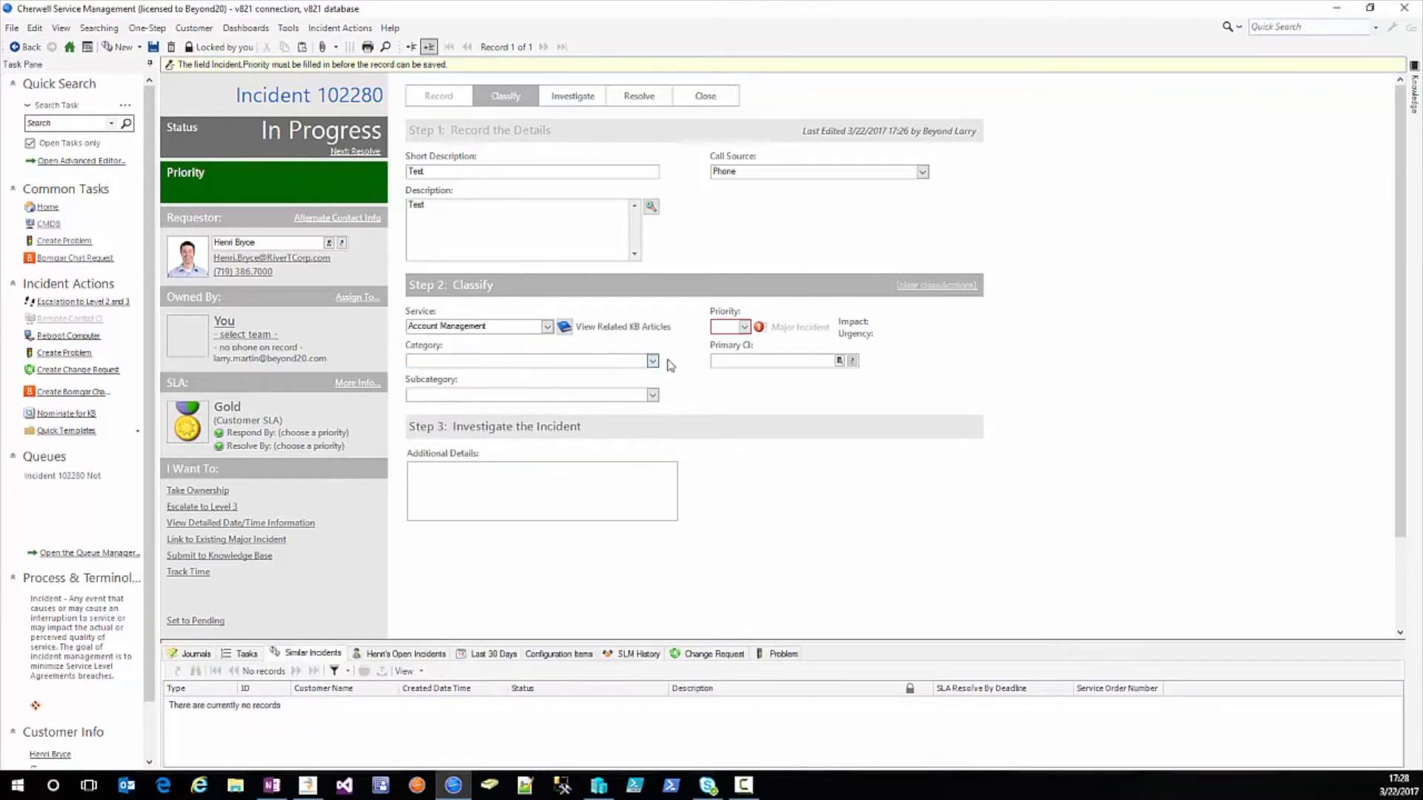
pyautogui.click(928, 286)
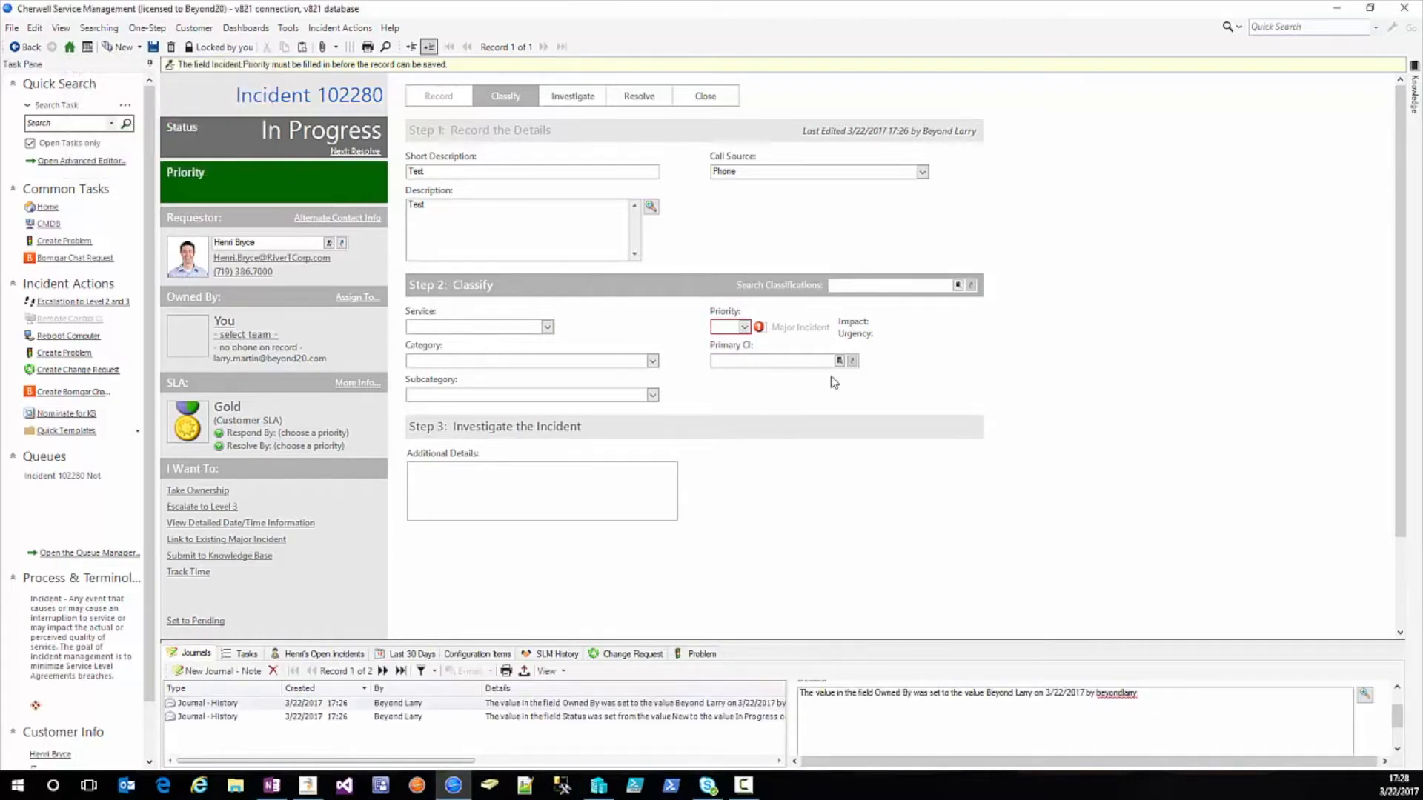
# - Search the classifications for "desktop" and choose Desktop Management, Computer, Submit Incident
pyautogui.write('desktop')
pyautogui.press('Return')
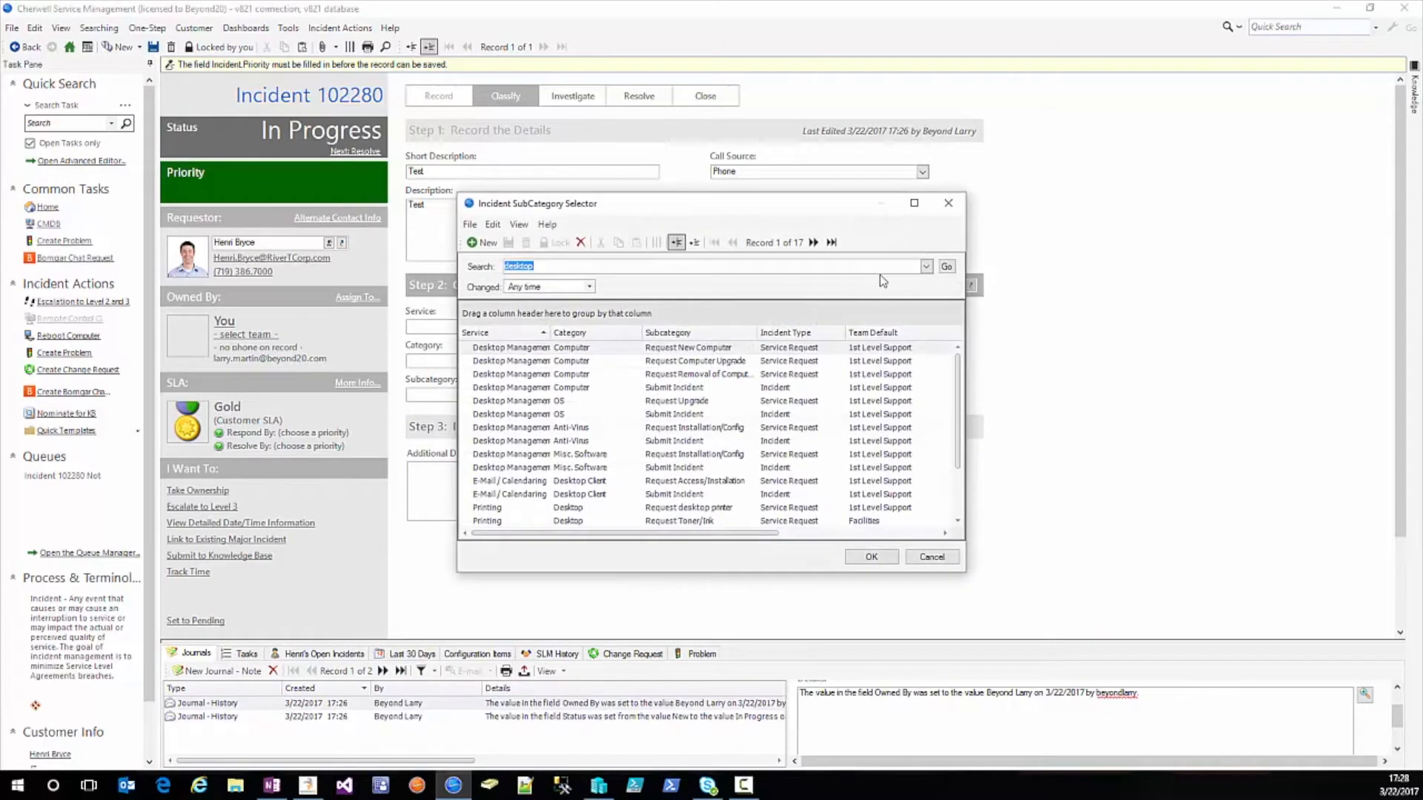
pyautogui.moveTo(726, 137); pyautogui.dragTo(750, 64)
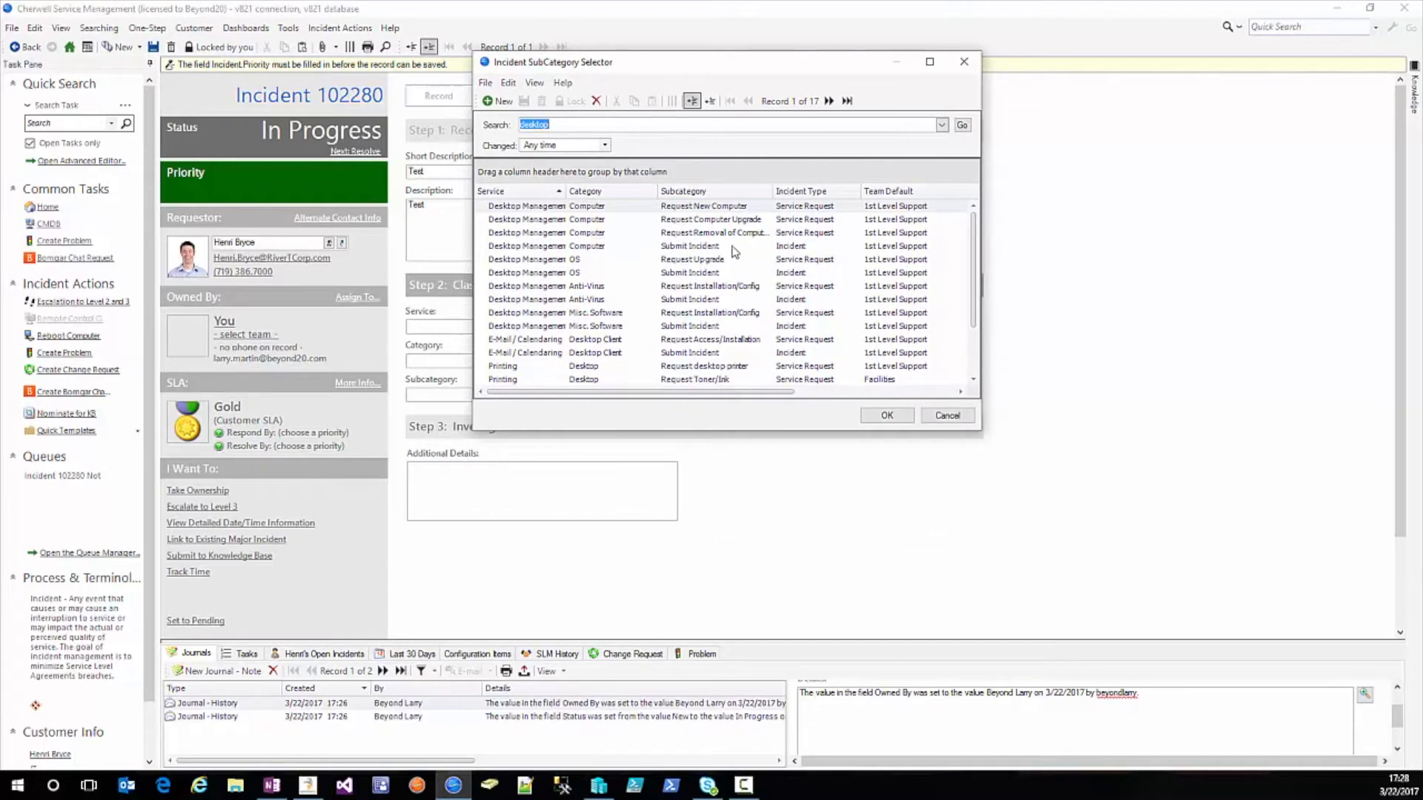
pyautogui.moveTo(734, 431); pyautogui.dragTo(739, 561)
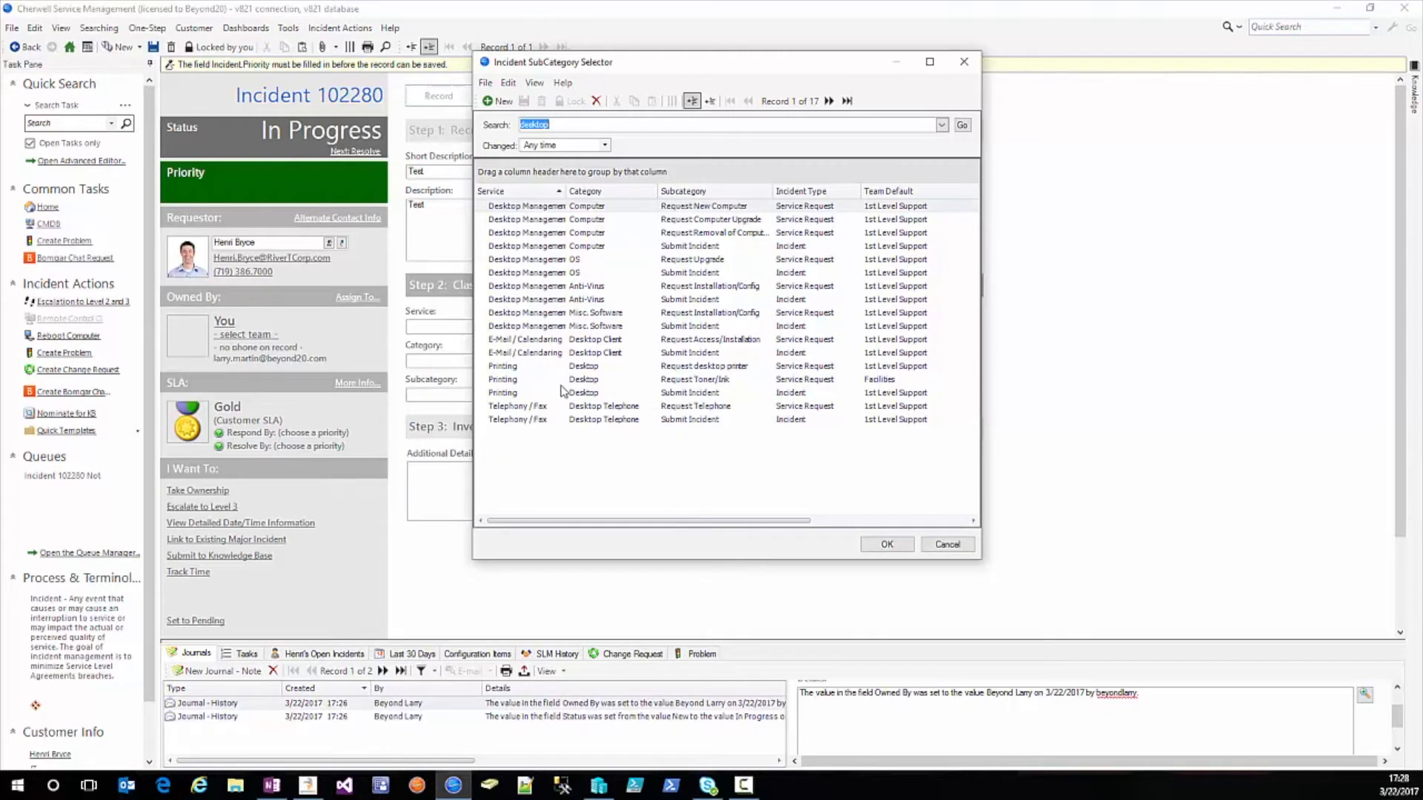
pyautogui.doubleClick(514, 249)
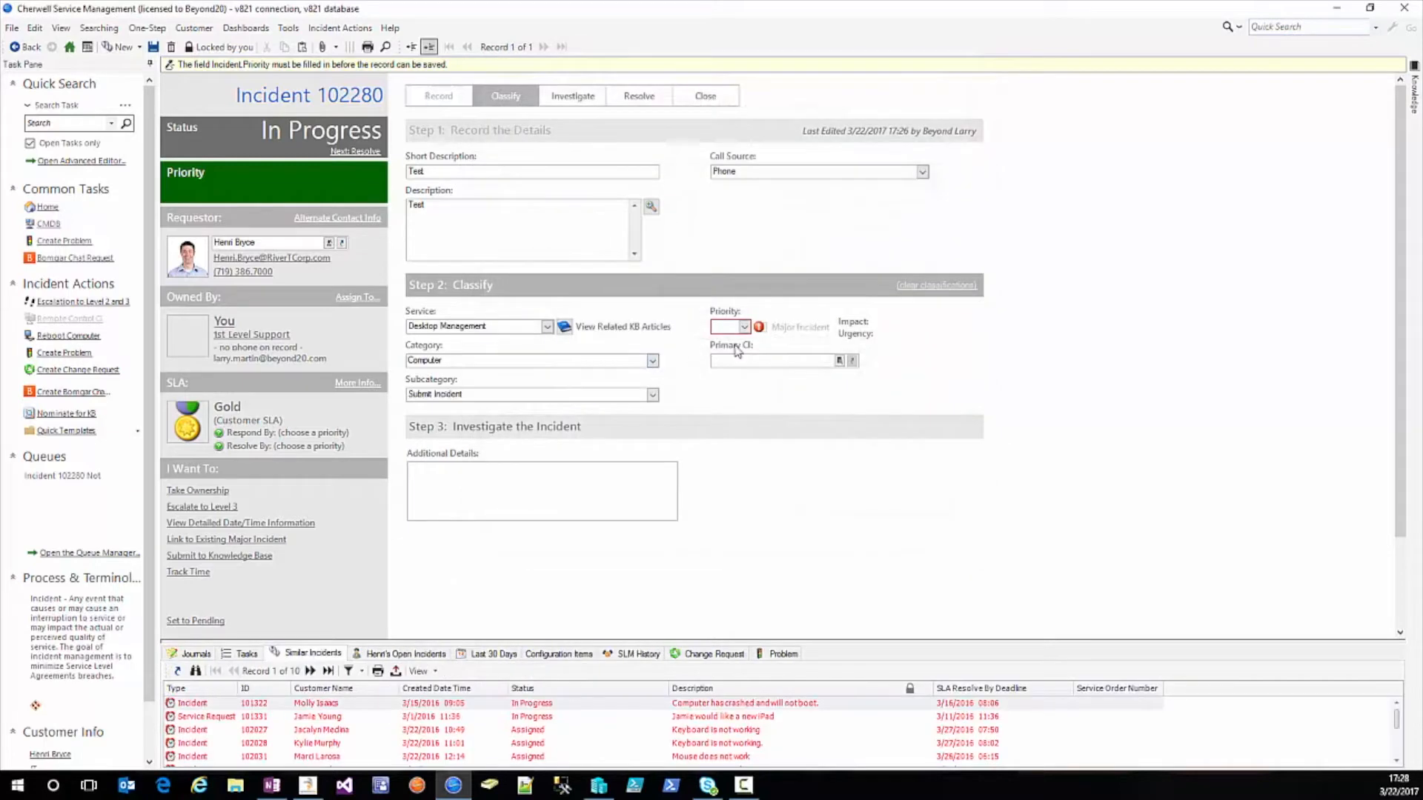
# - Set the classified incident's priority to 4 and save the record
pyautogui.click(744, 327)
pyautogui.click(842, 398)
pyautogui.click(153, 47)
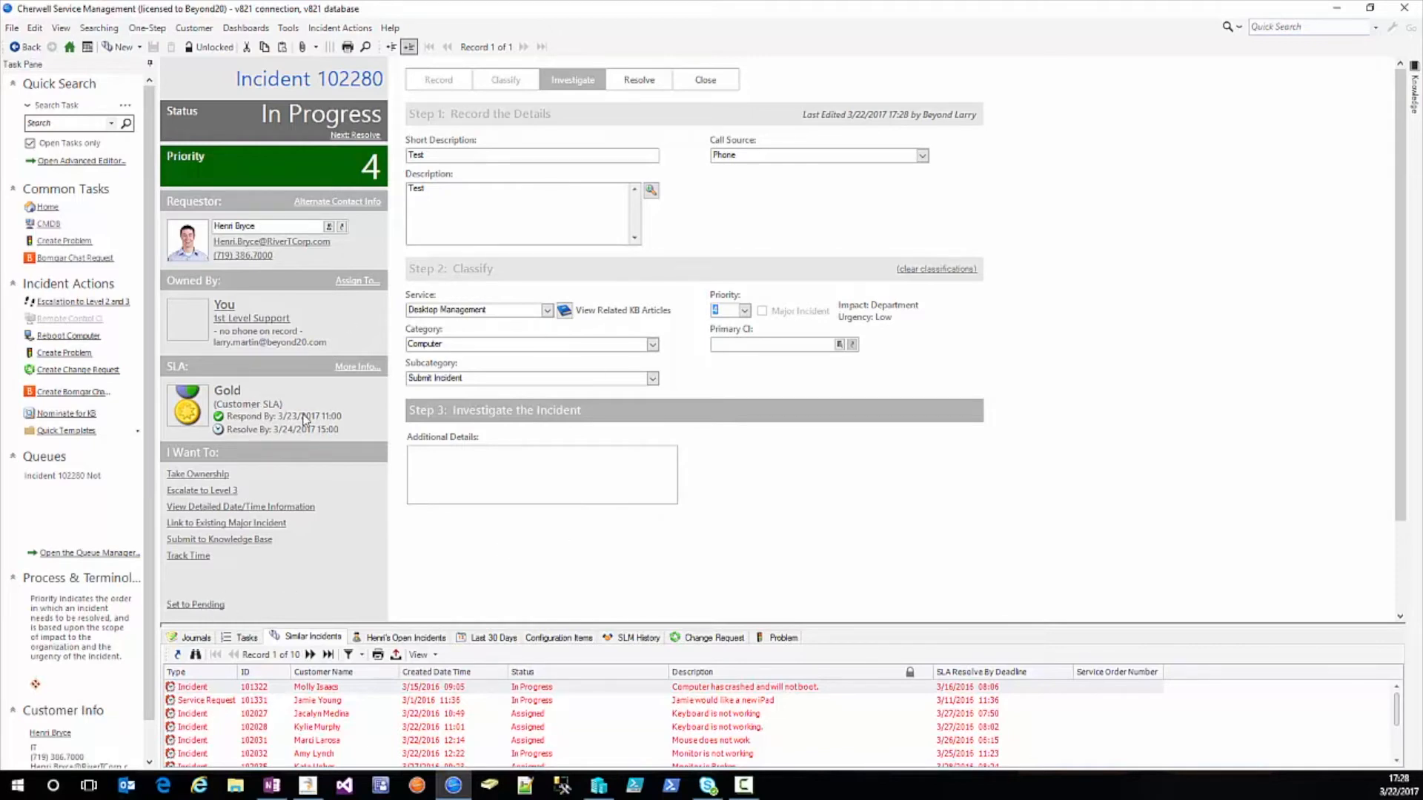
# - Set the incident to pending with the reason "Customer is unavailable", and remove the pending status again
pyautogui.click(186, 605)
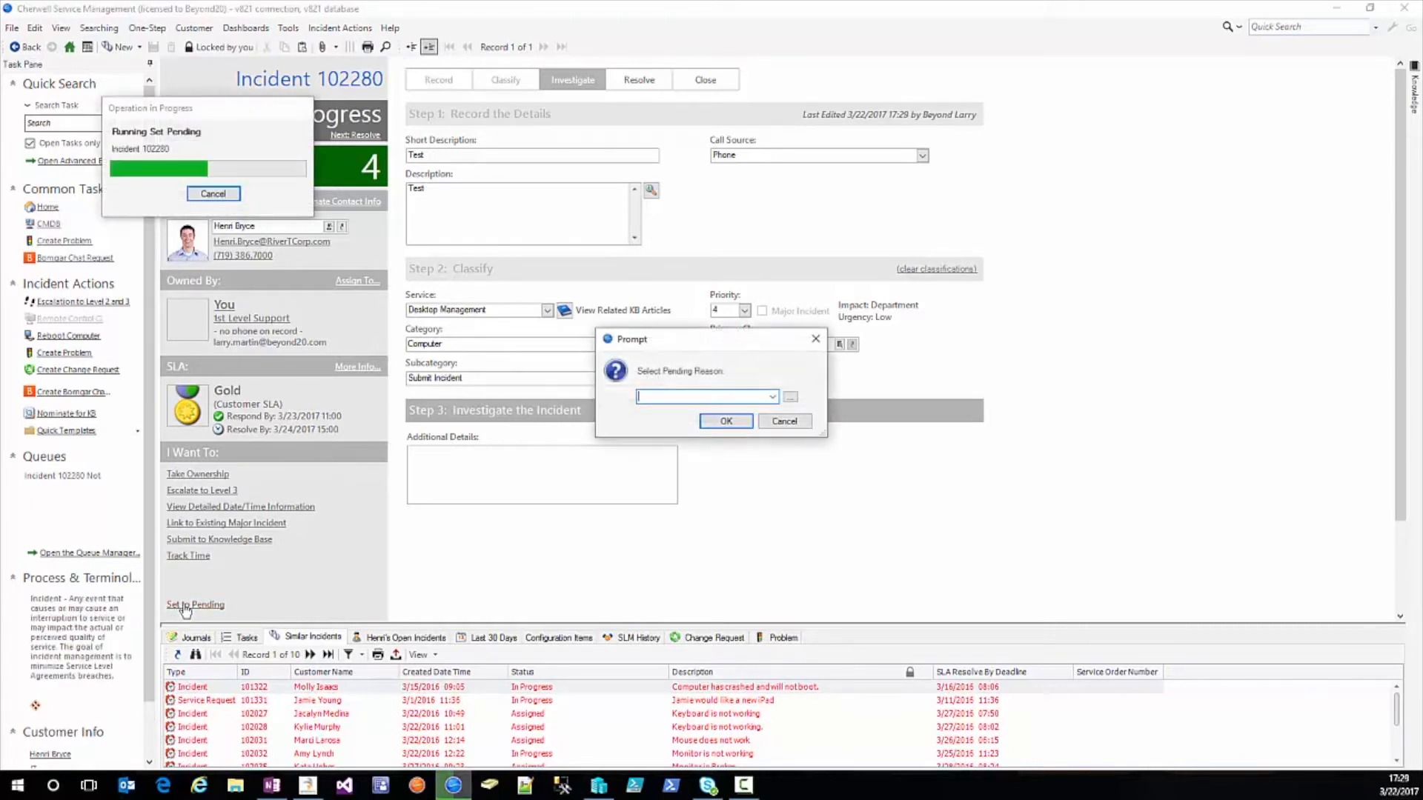
pyautogui.click(772, 397)
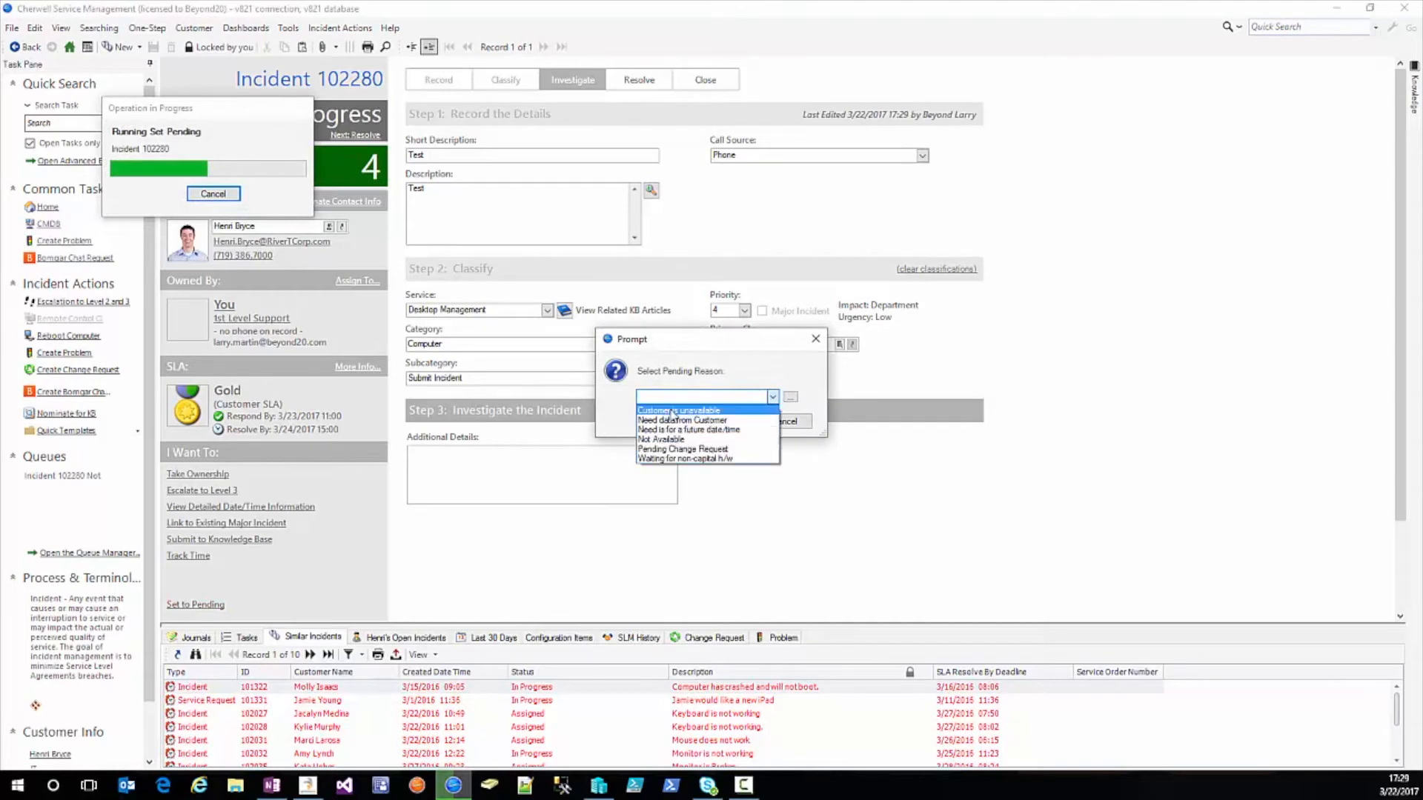
pyautogui.click(686, 414)
pyautogui.click(771, 396)
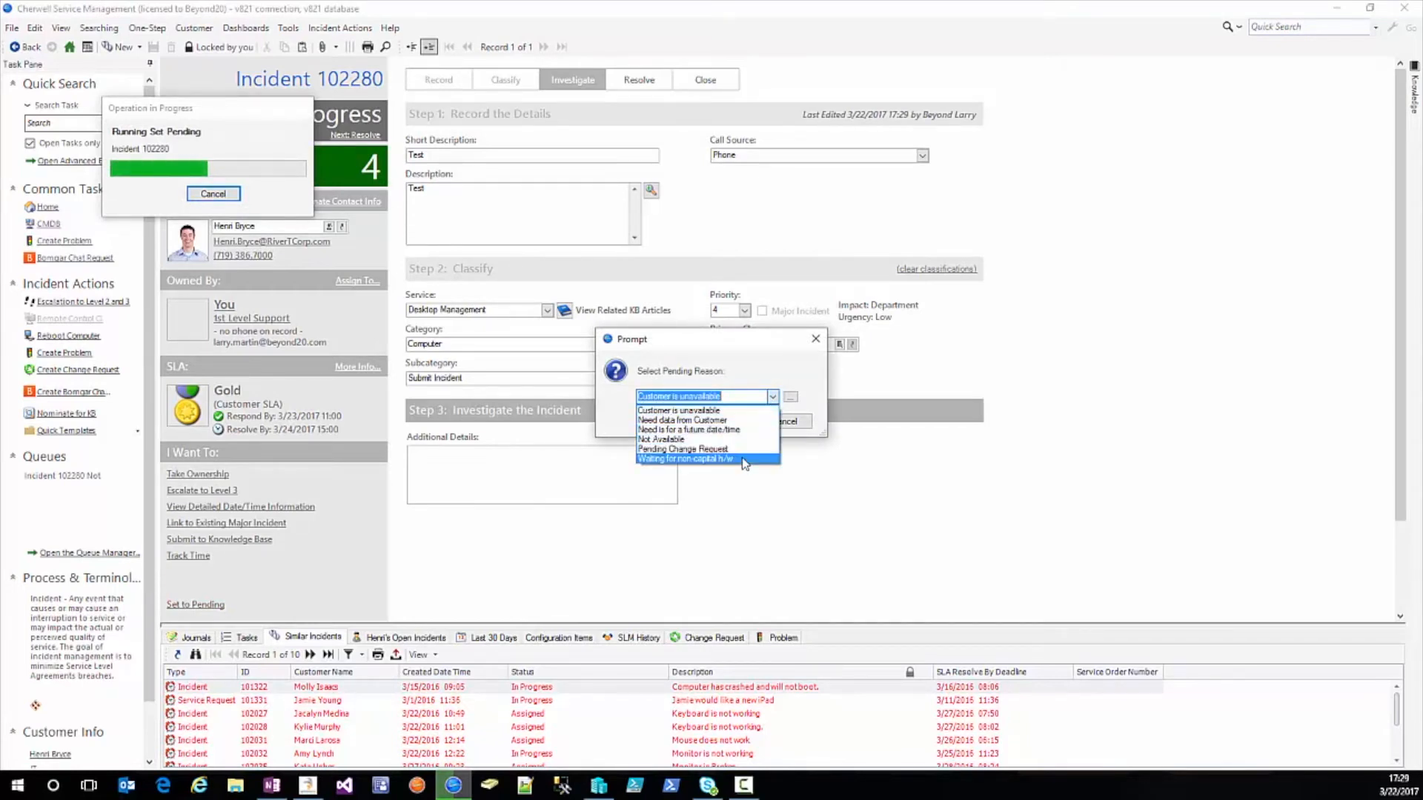
pyautogui.click(742, 412)
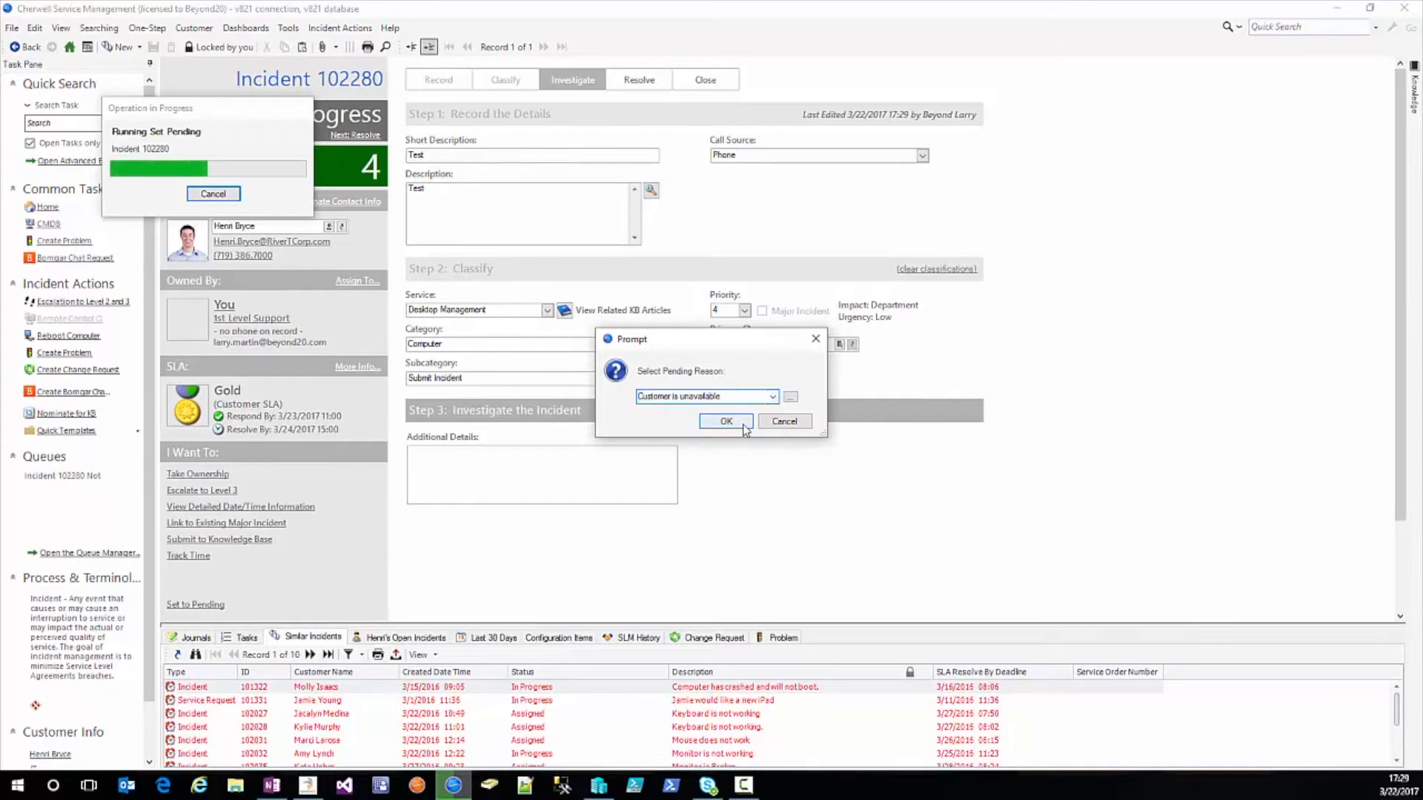
pyautogui.click(743, 426)
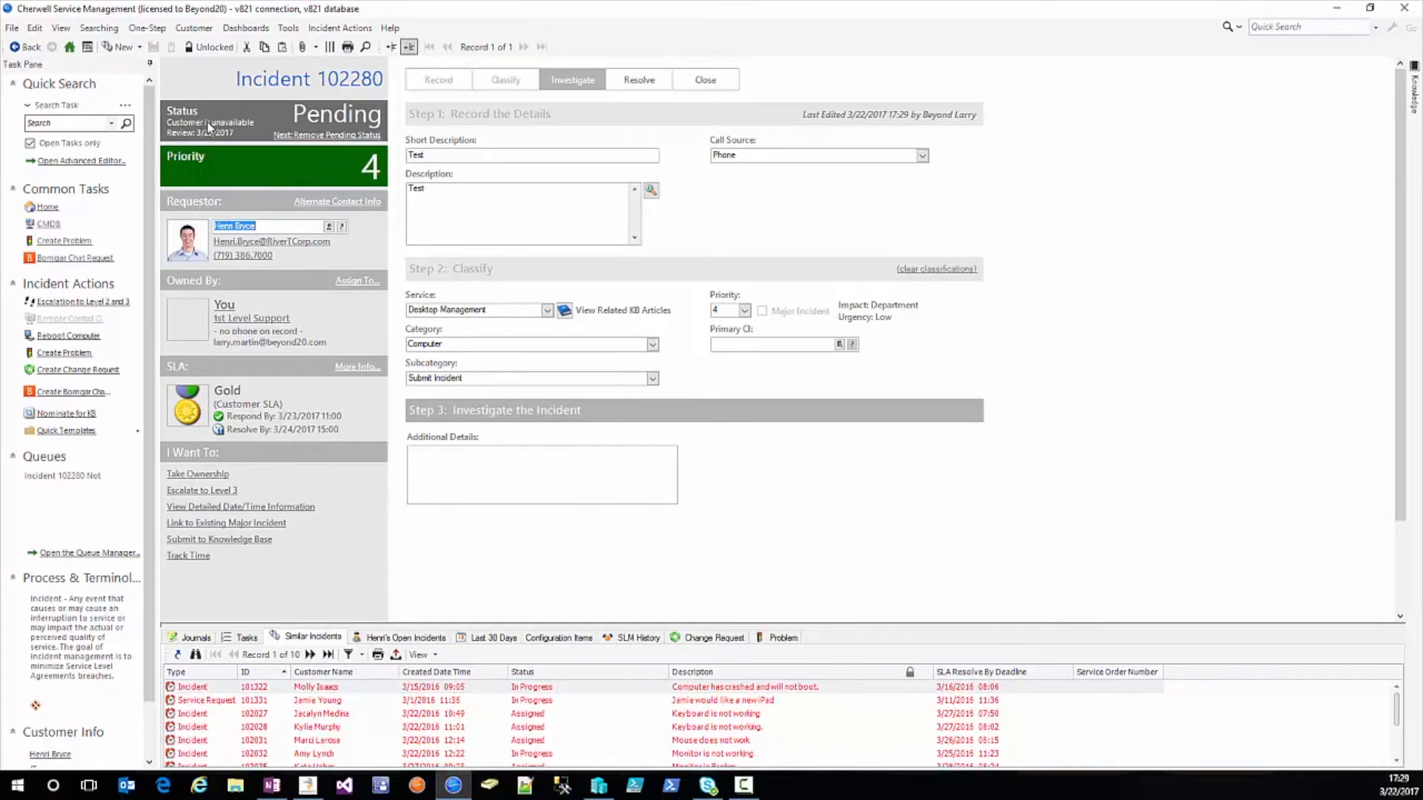
pyautogui.click(310, 136)
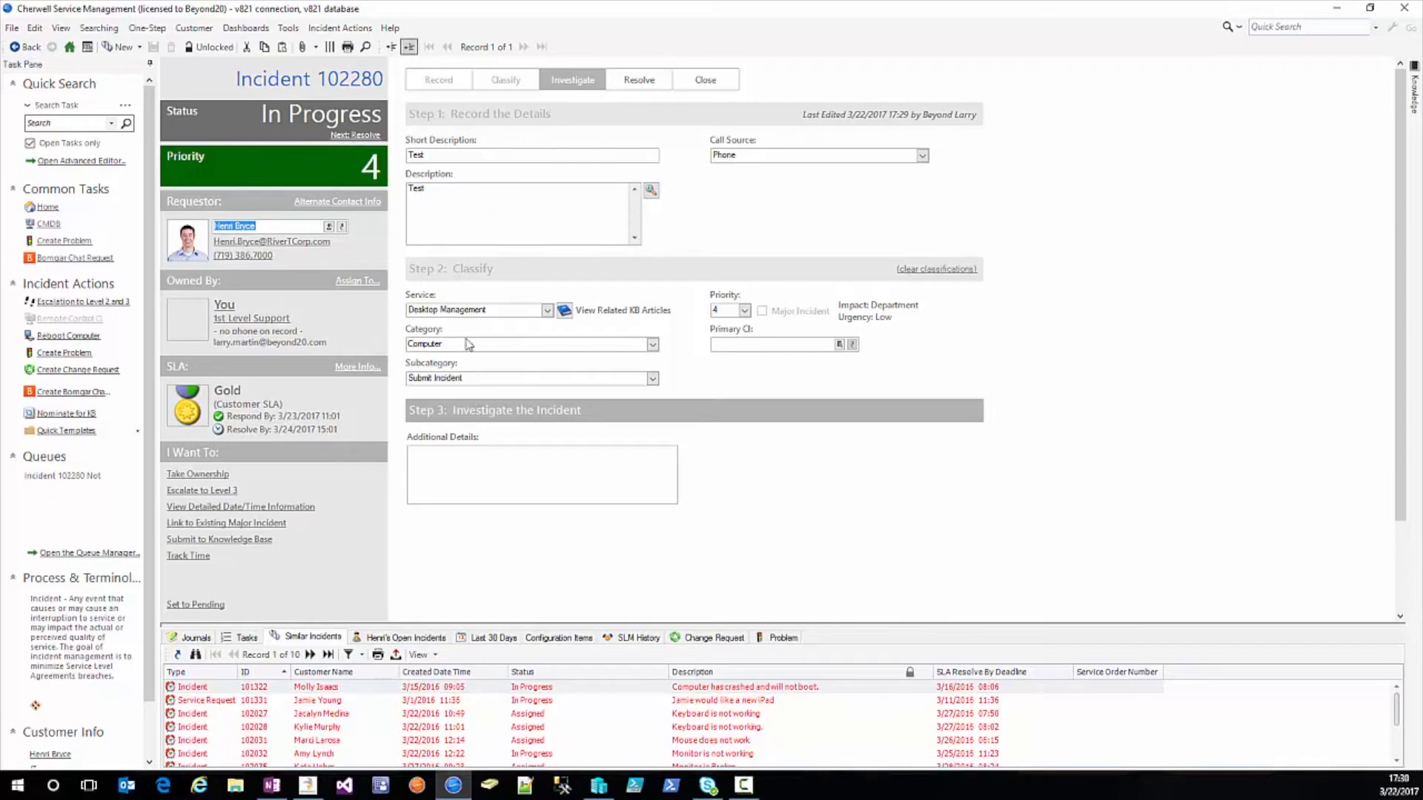
# - Add a task to the incident with the title "Do something" and the description "Description"
pyautogui.moveTo(502, 623); pyautogui.dragTo(507, 569)
pyautogui.click(248, 569)
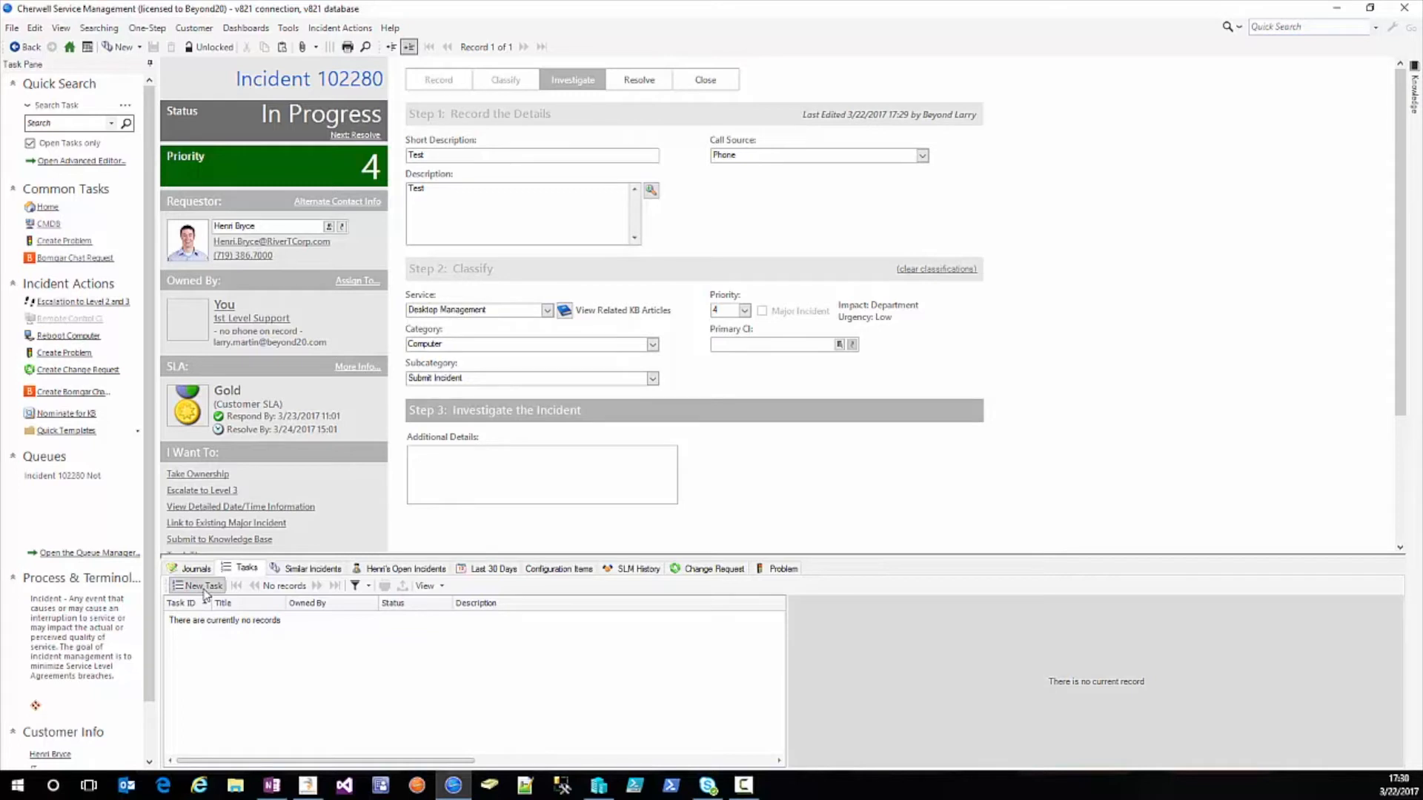
pyautogui.click(212, 589)
pyautogui.moveTo(373, 556); pyautogui.dragTo(348, 487)
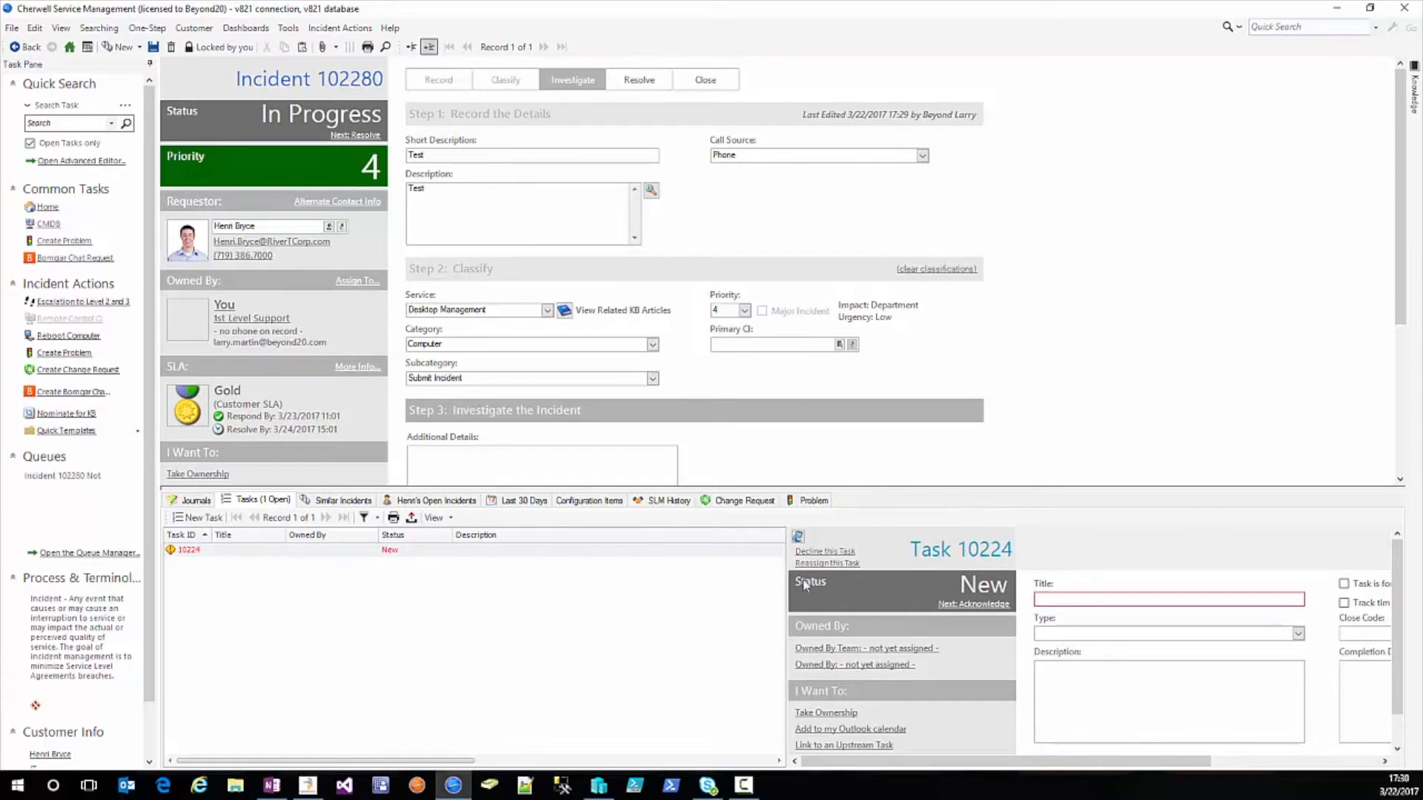
pyautogui.moveTo(785, 589); pyautogui.dragTo(555, 569)
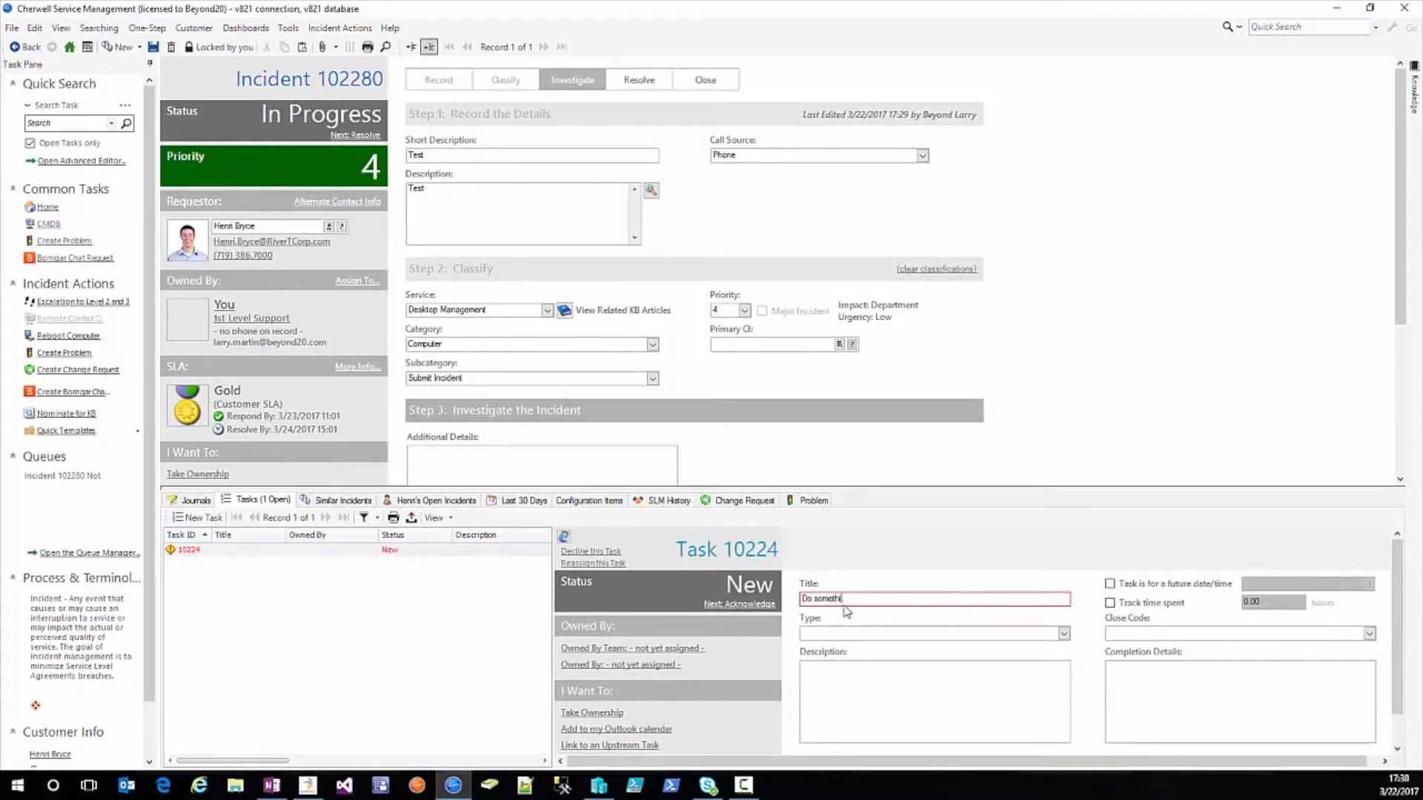
pyautogui.click(843, 686)
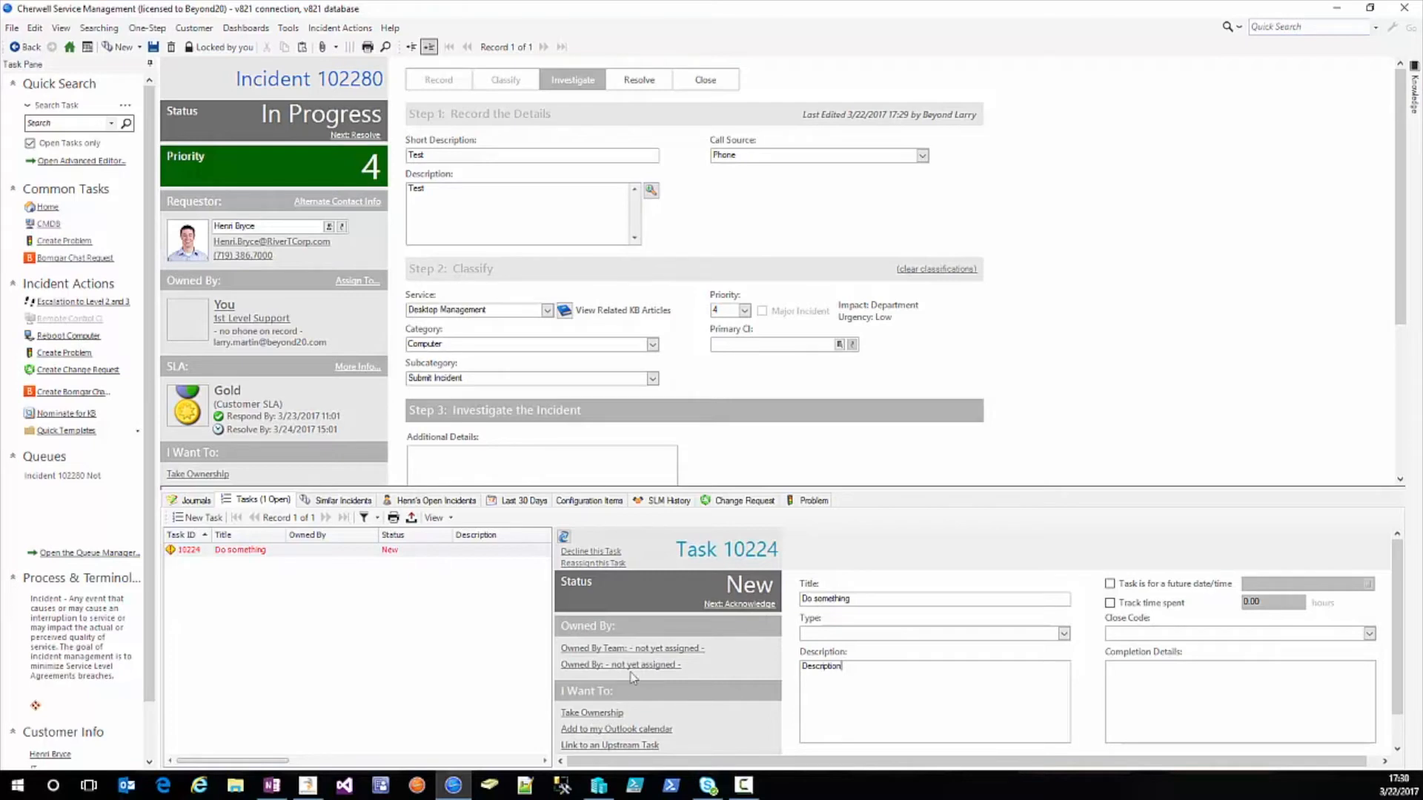
# - Assign the task to the 2nd Level Support team and to the team member with the same name as the requestor
pyautogui.click(641, 652)
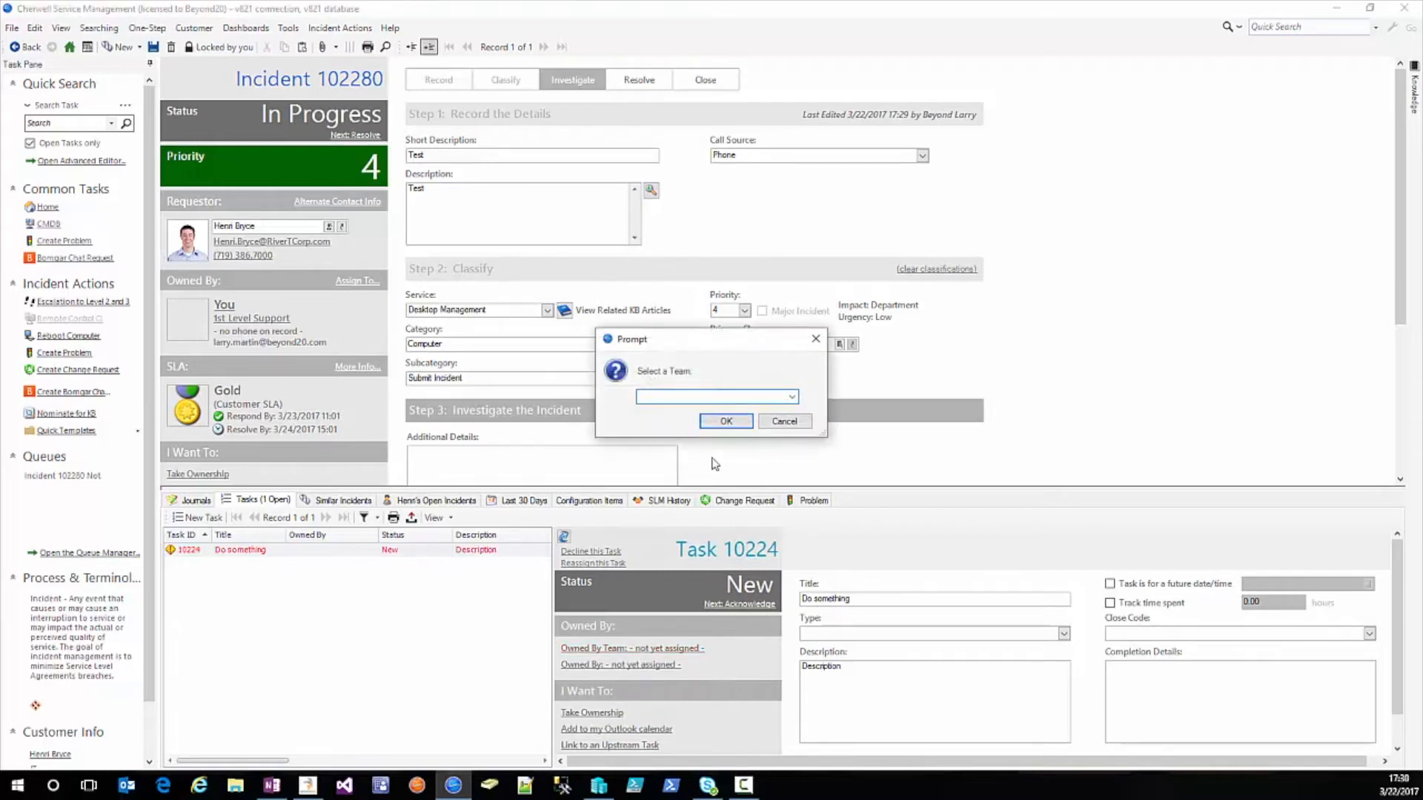
pyautogui.click(791, 398)
pyautogui.click(712, 416)
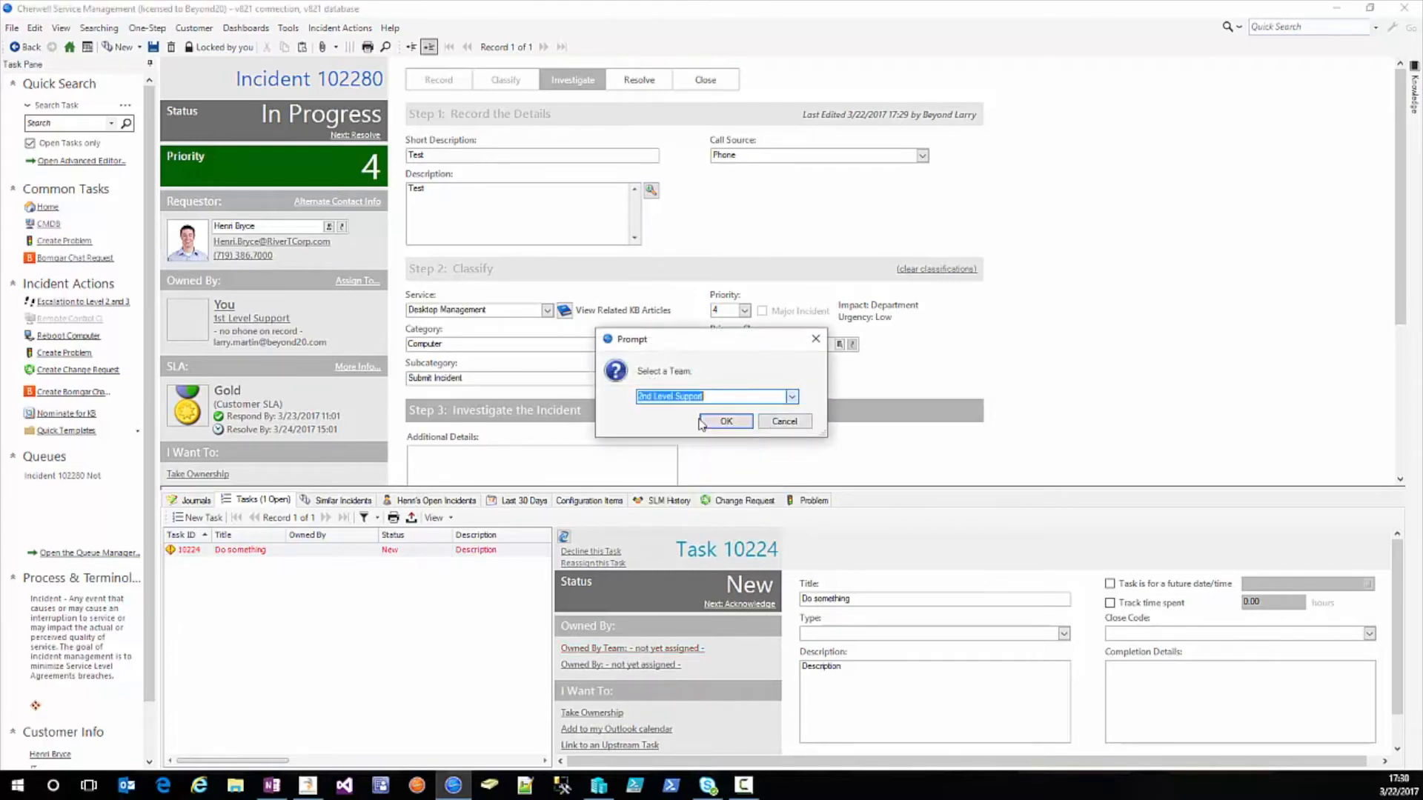
pyautogui.click(727, 421)
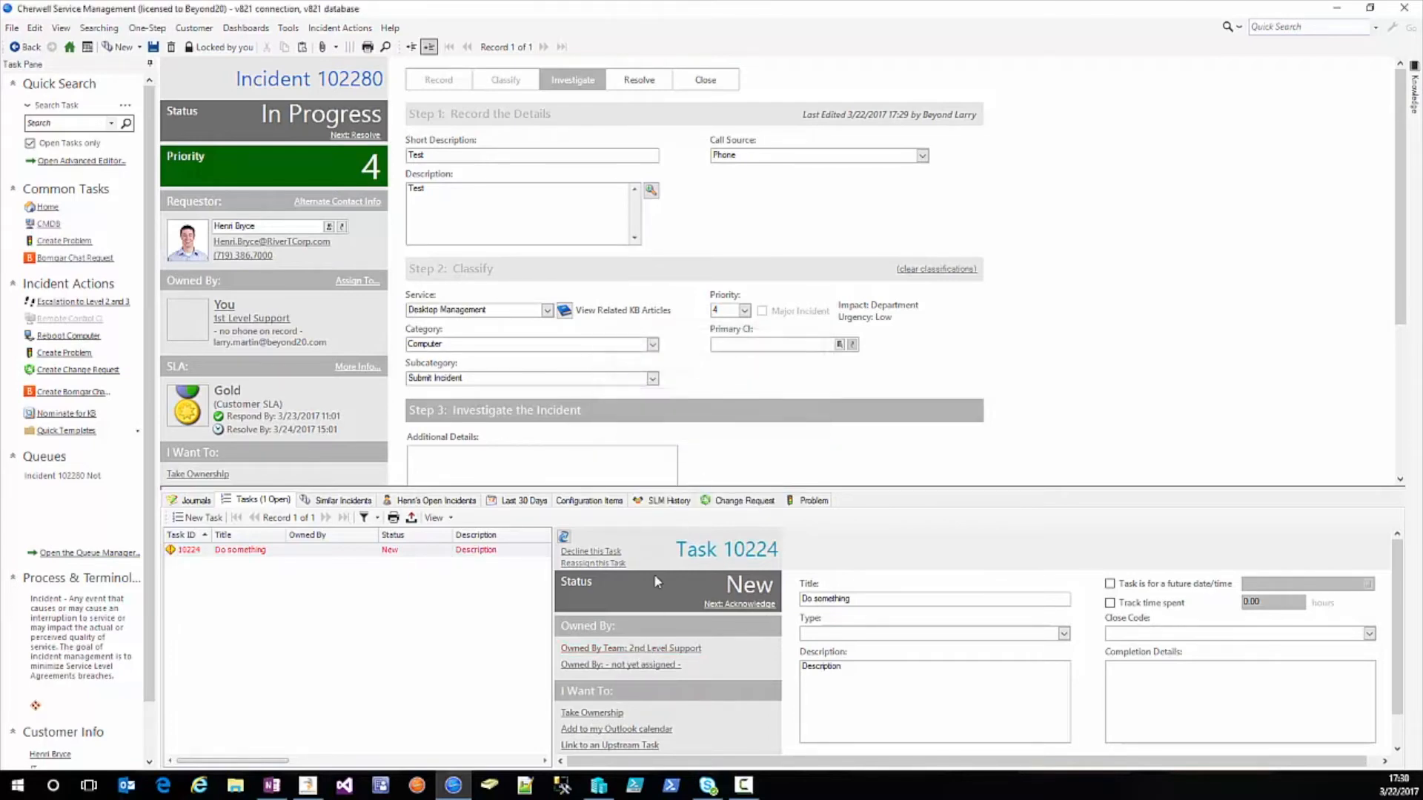
pyautogui.click(608, 665)
pyautogui.click(773, 397)
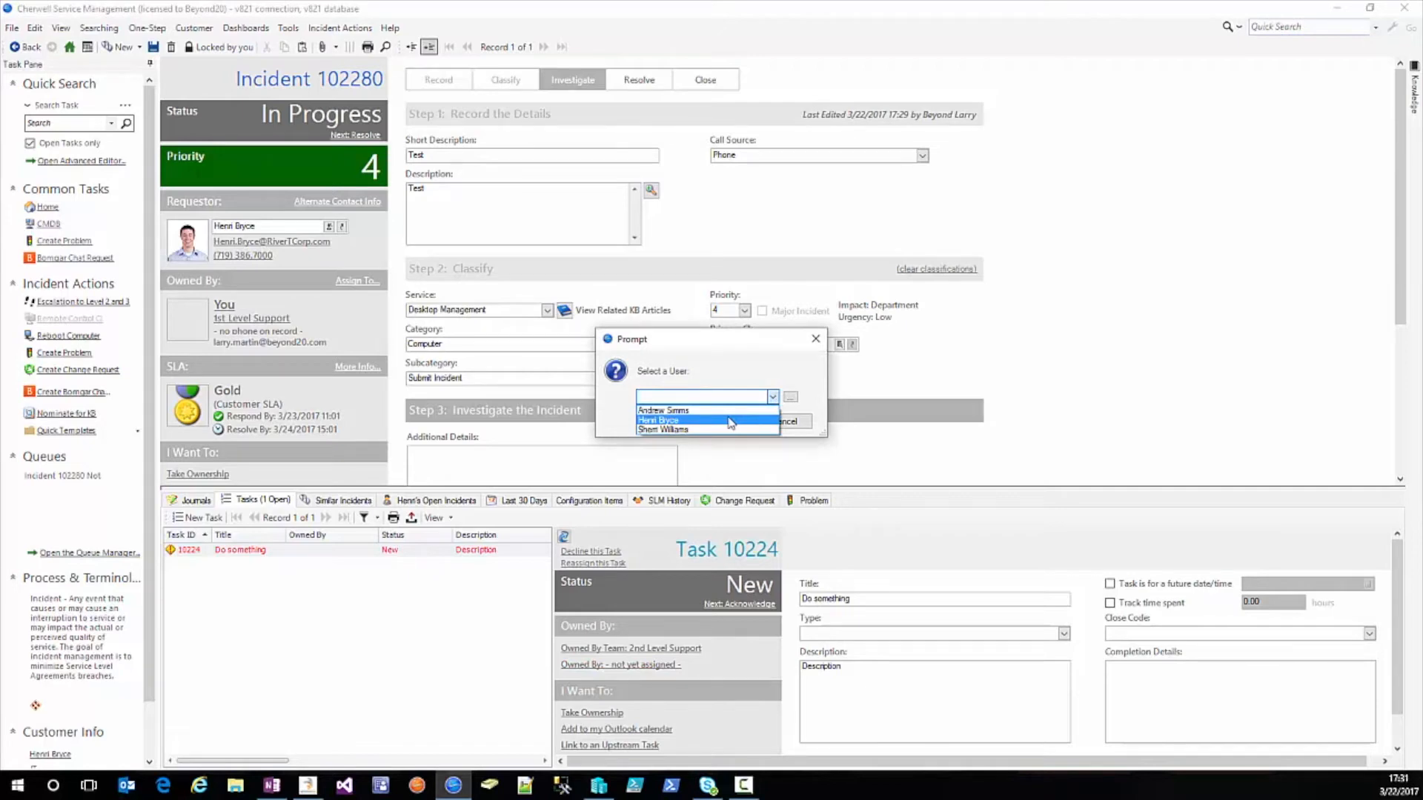
pyautogui.click(730, 421)
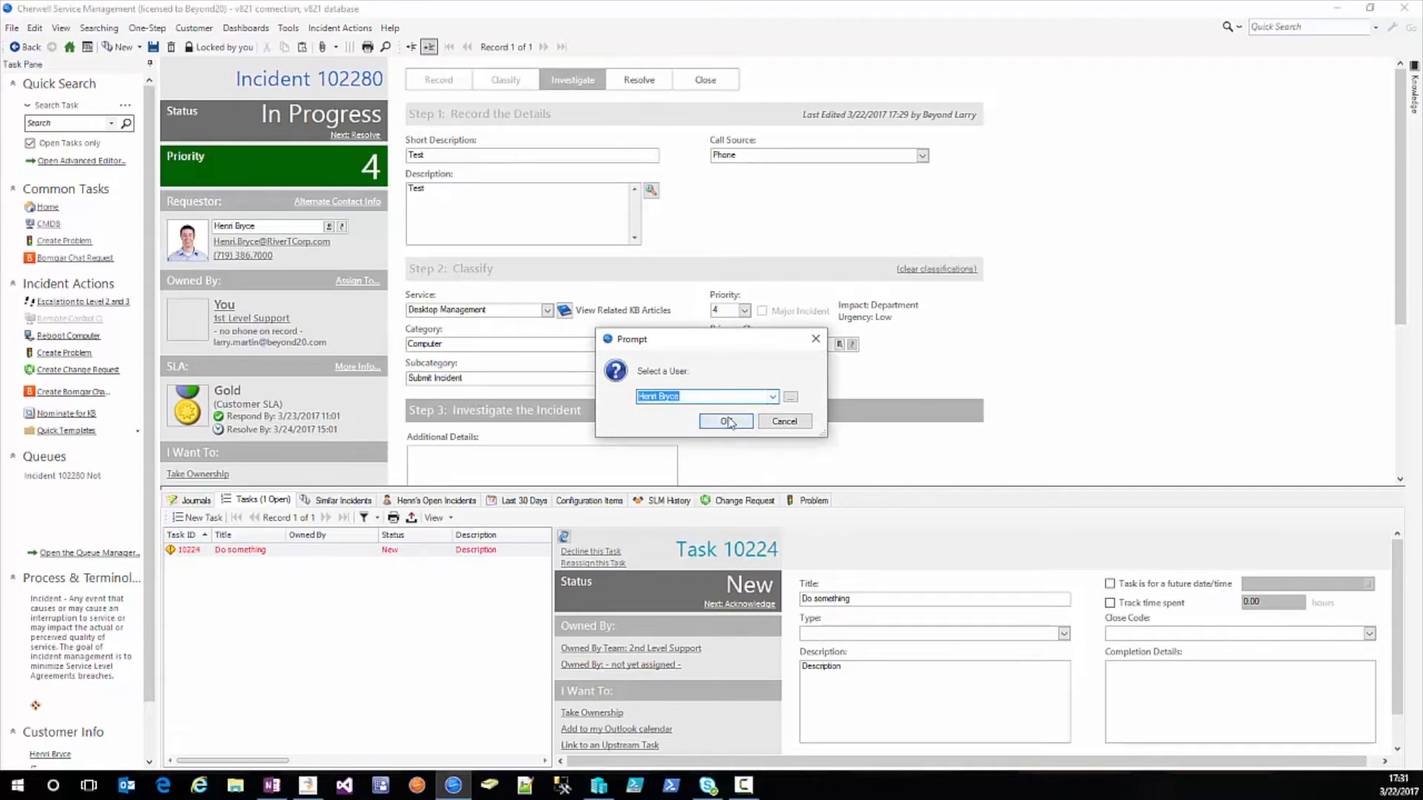
pyautogui.click(726, 421)
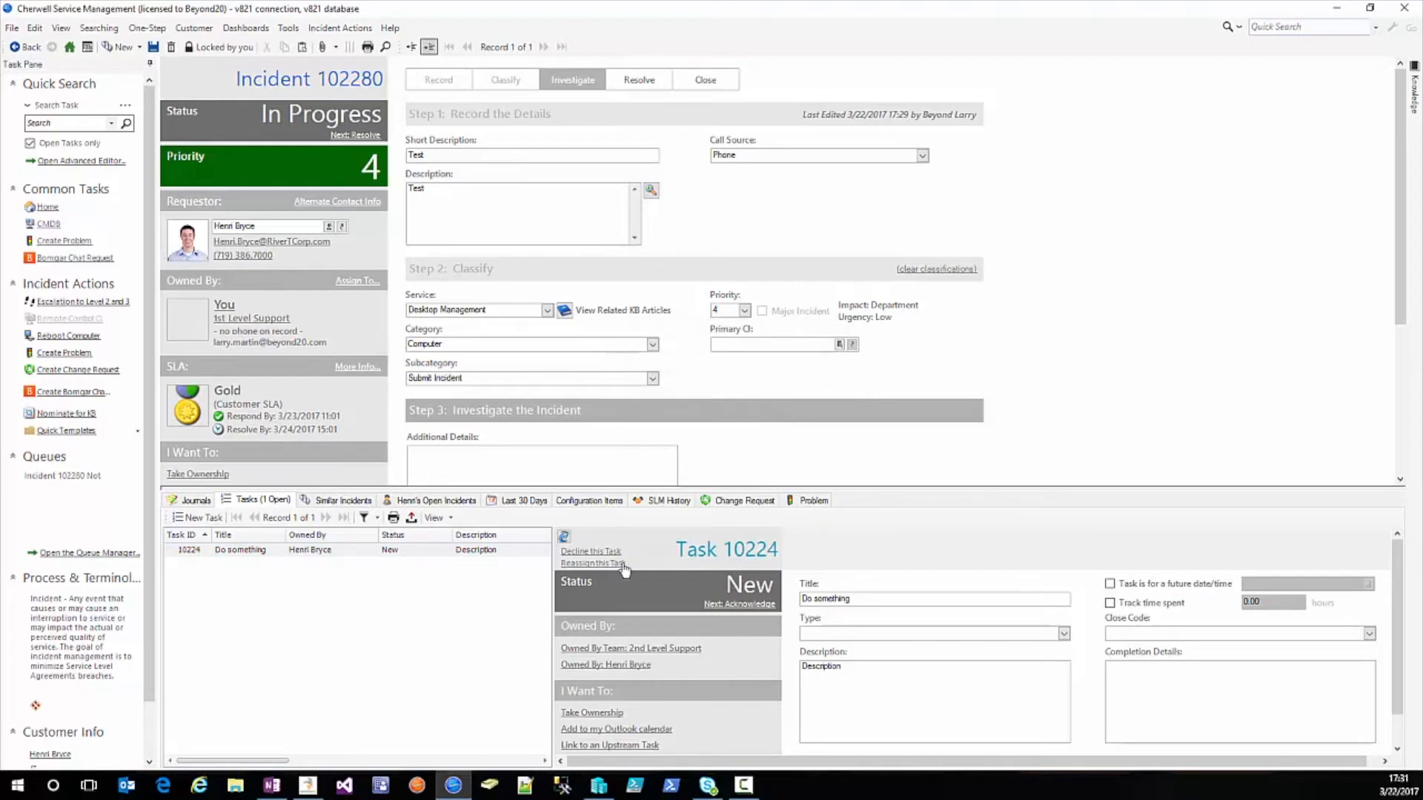
# - Acknowledge the task and move it to In Progress, and try to resolve the incident while the task is open
pyautogui.click(734, 605)
pyautogui.click(732, 605)
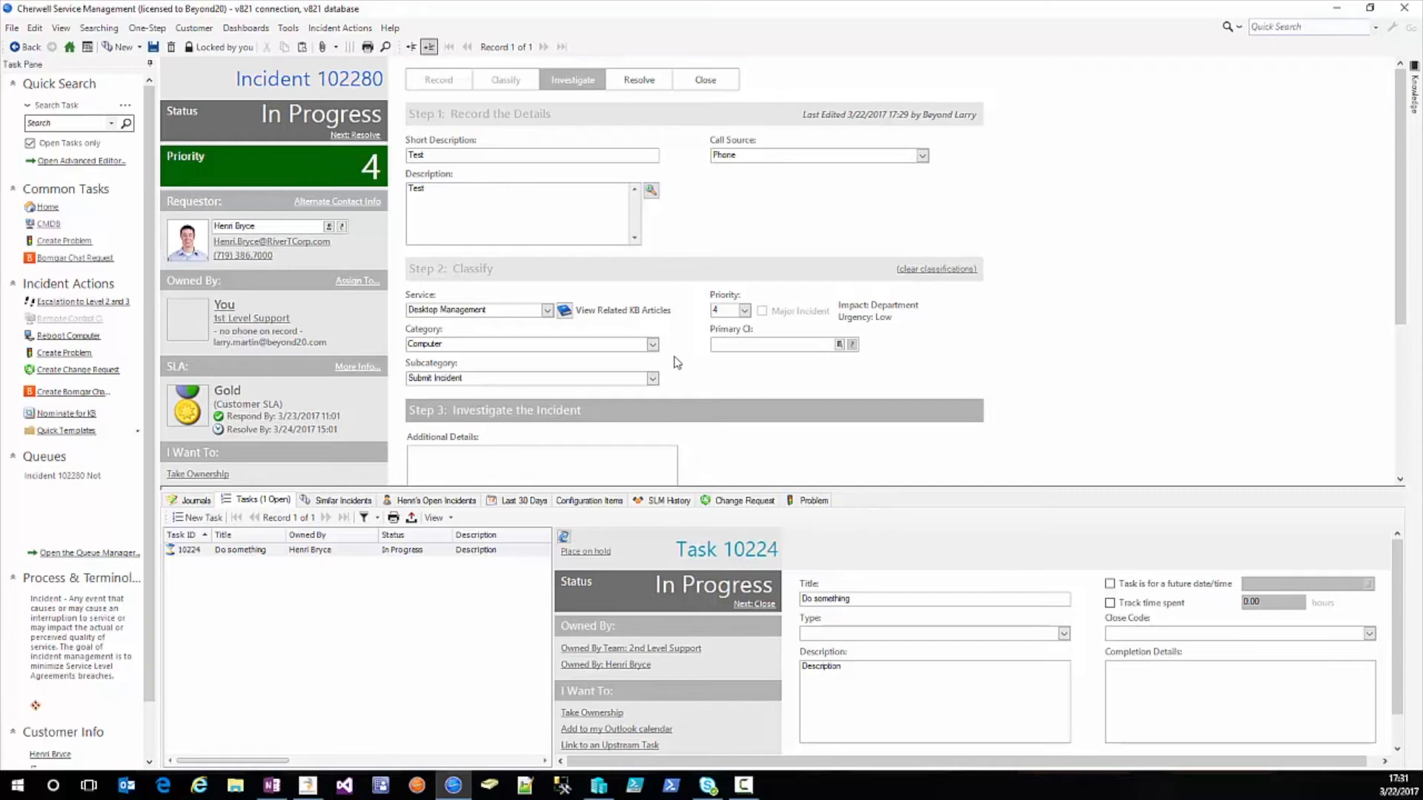
pyautogui.click(376, 135)
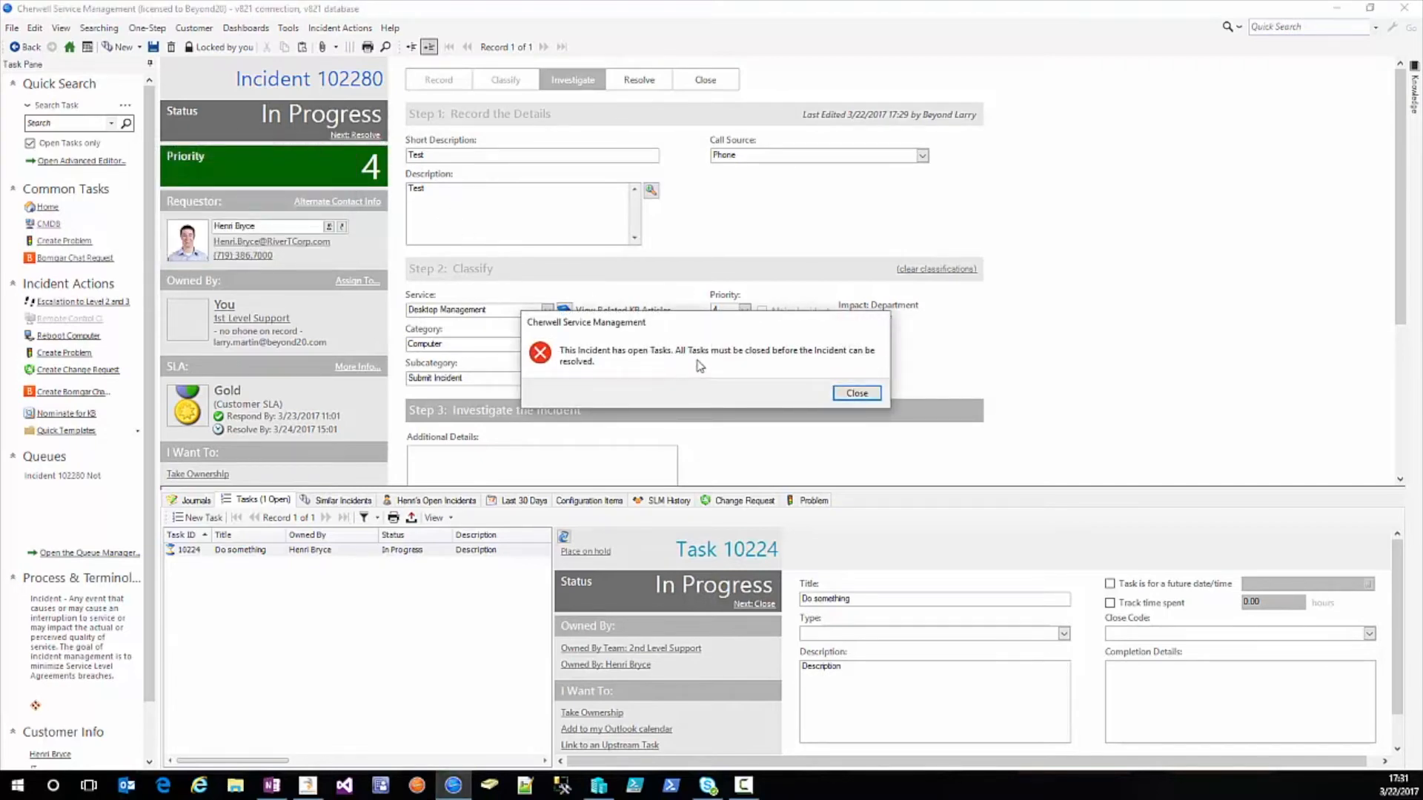
pyautogui.click(856, 395)
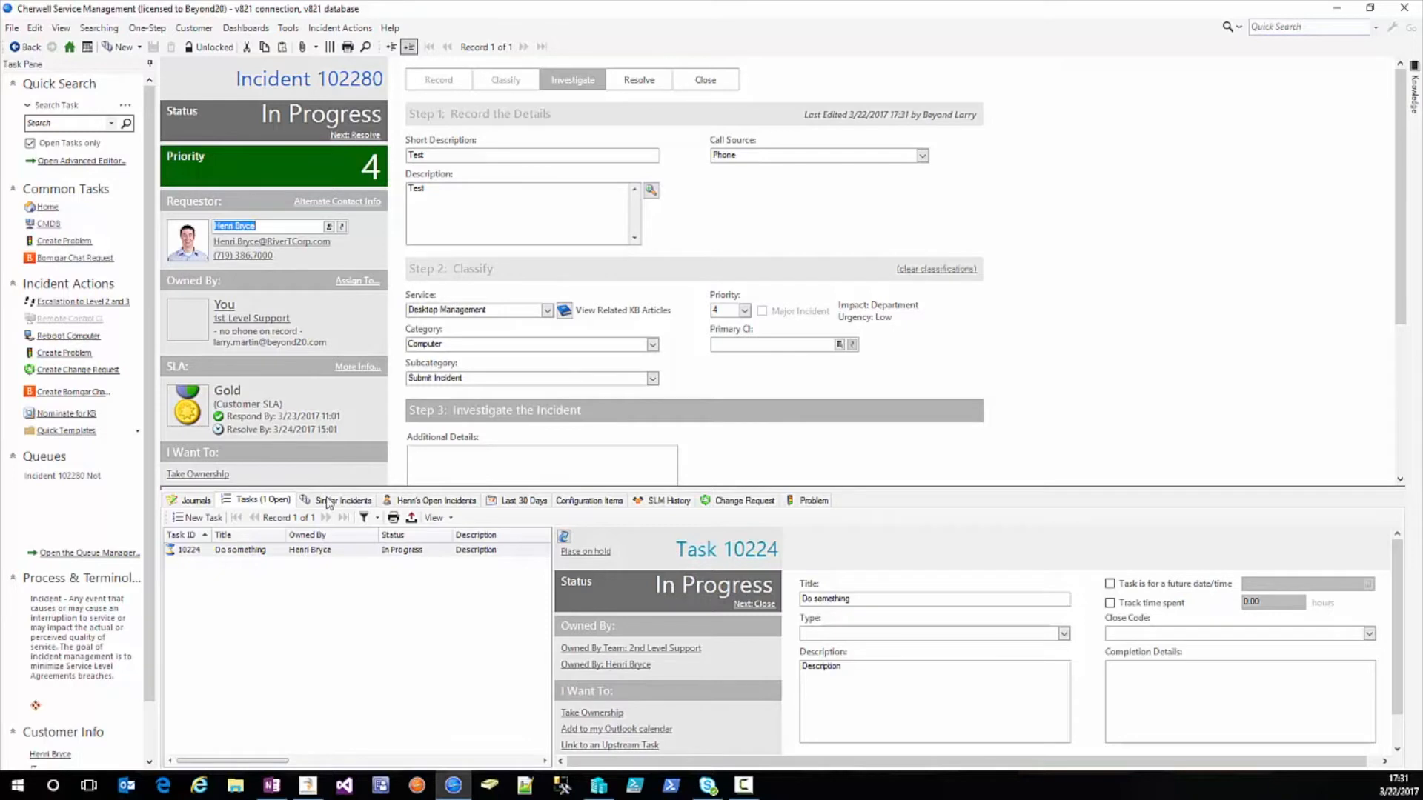
# - Close the incident's task with the close code Completed
pyautogui.click(754, 604)
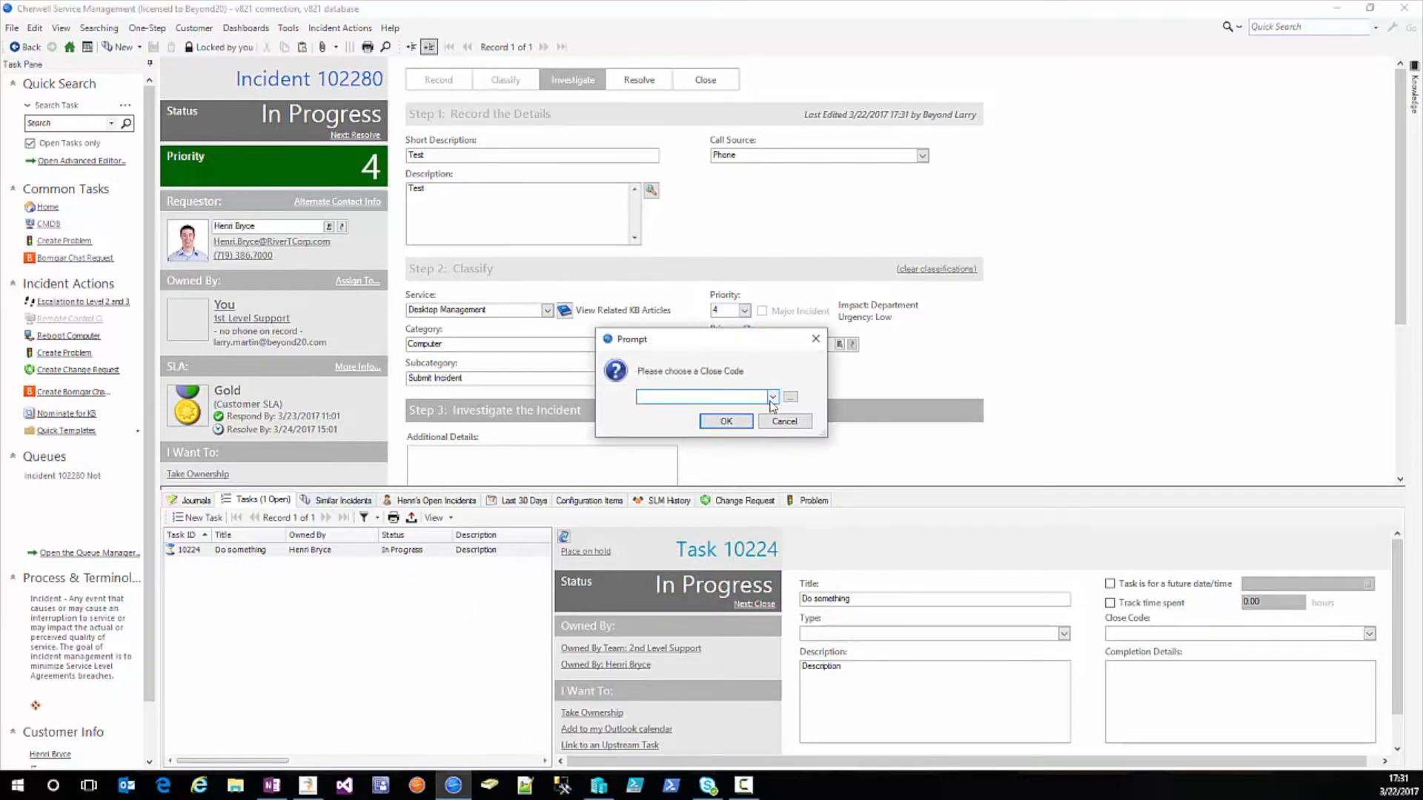
pyautogui.click(772, 397)
pyautogui.click(710, 413)
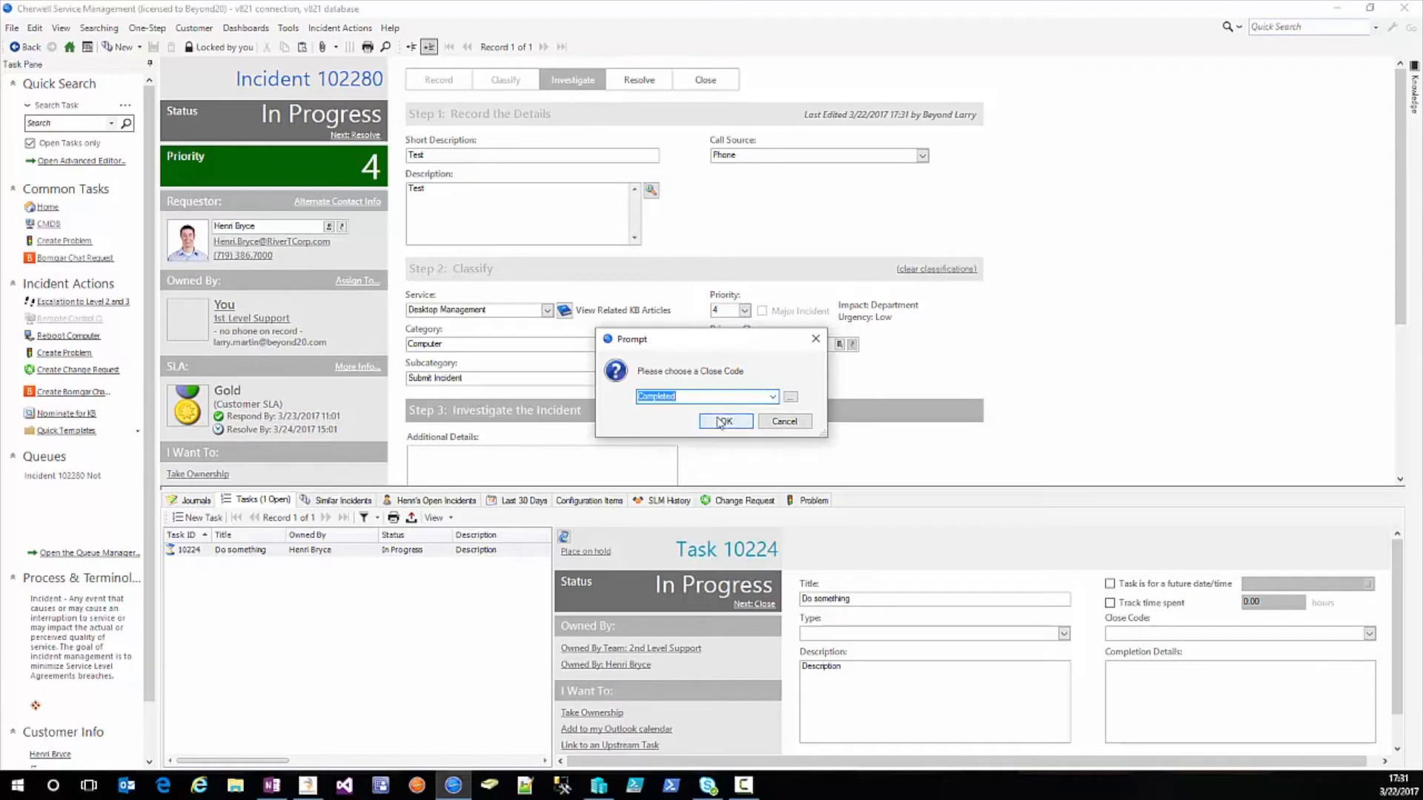
pyautogui.click(713, 419)
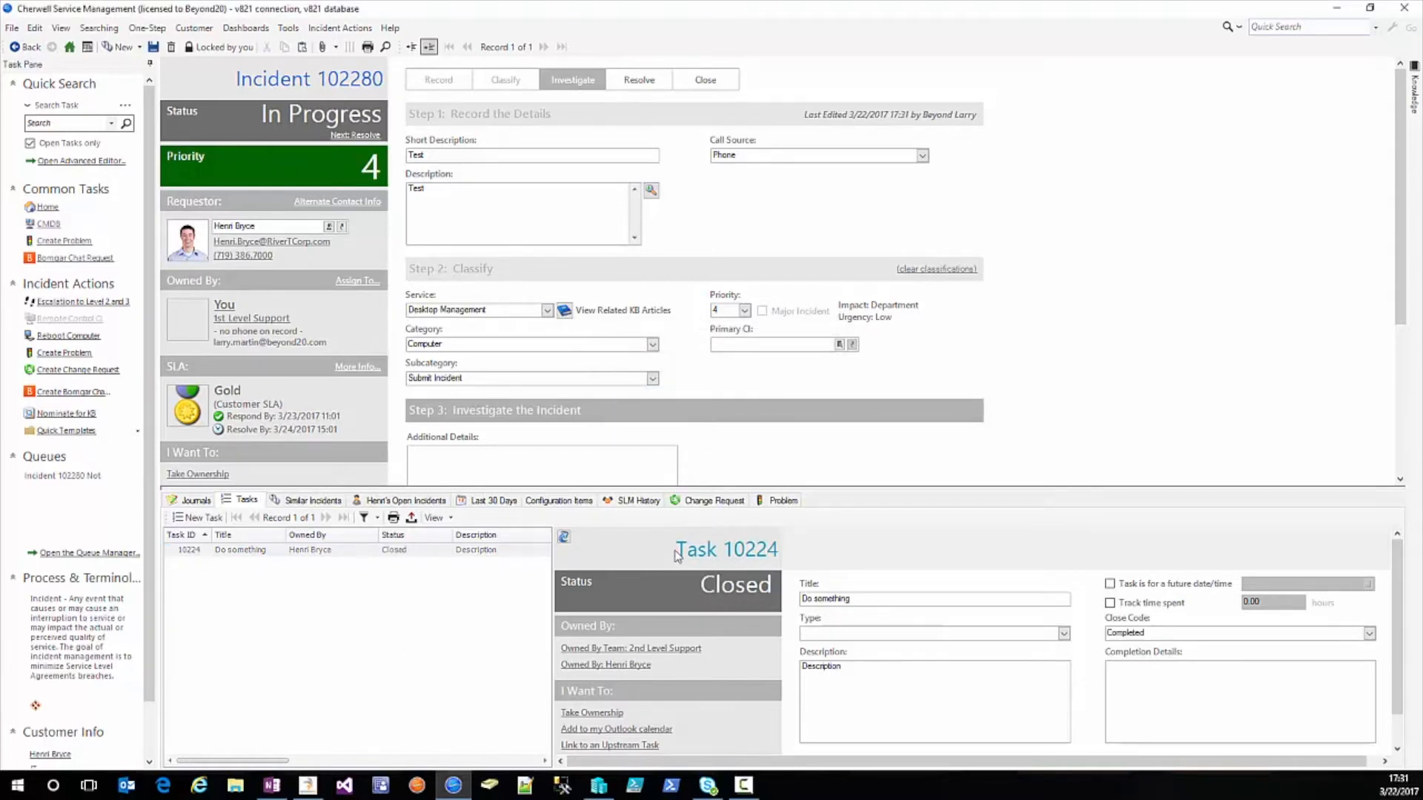
# - Resolve the incident with the close description "We finished x" and the cause code Permissions
pyautogui.click(356, 136)
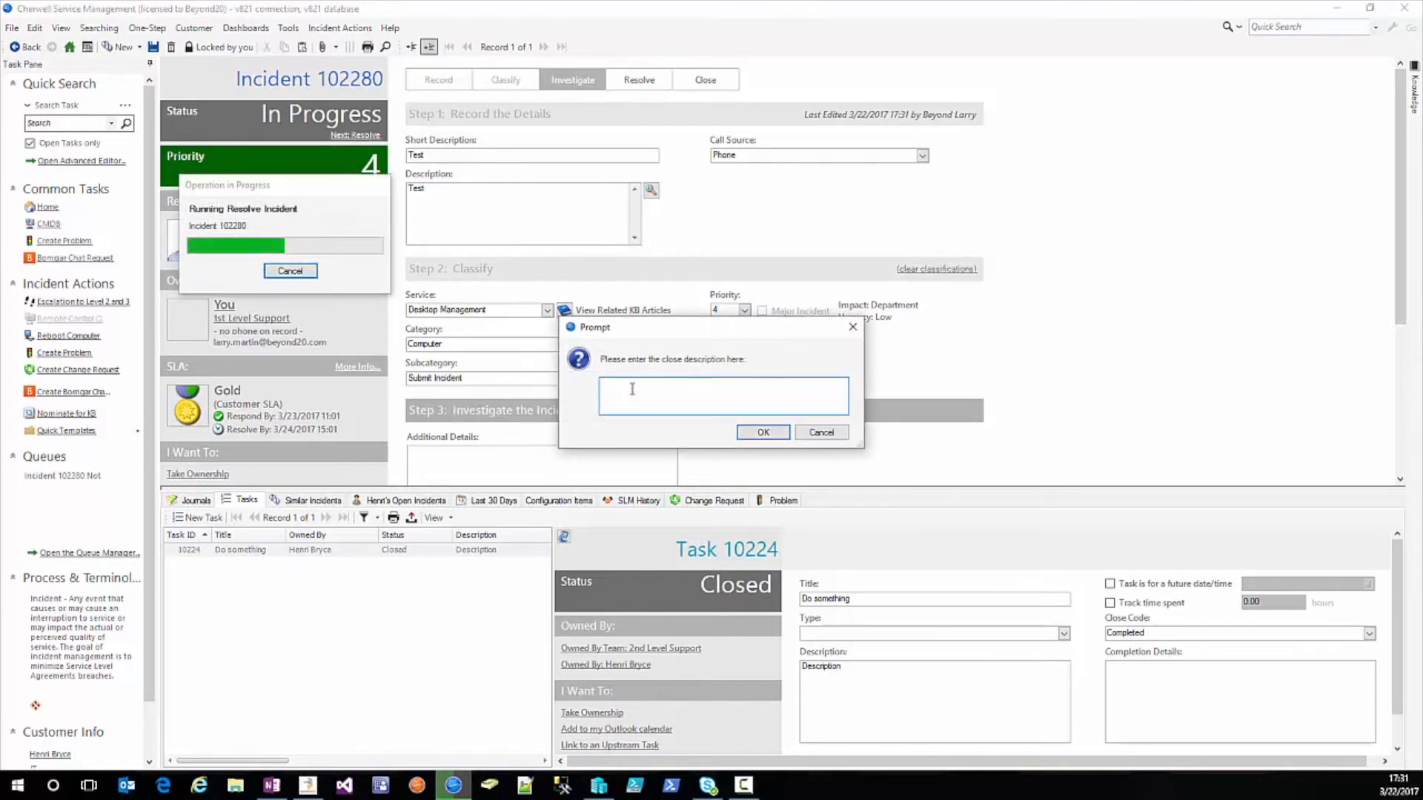
pyautogui.write('We finished x')
pyautogui.click(762, 432)
pyautogui.click(773, 397)
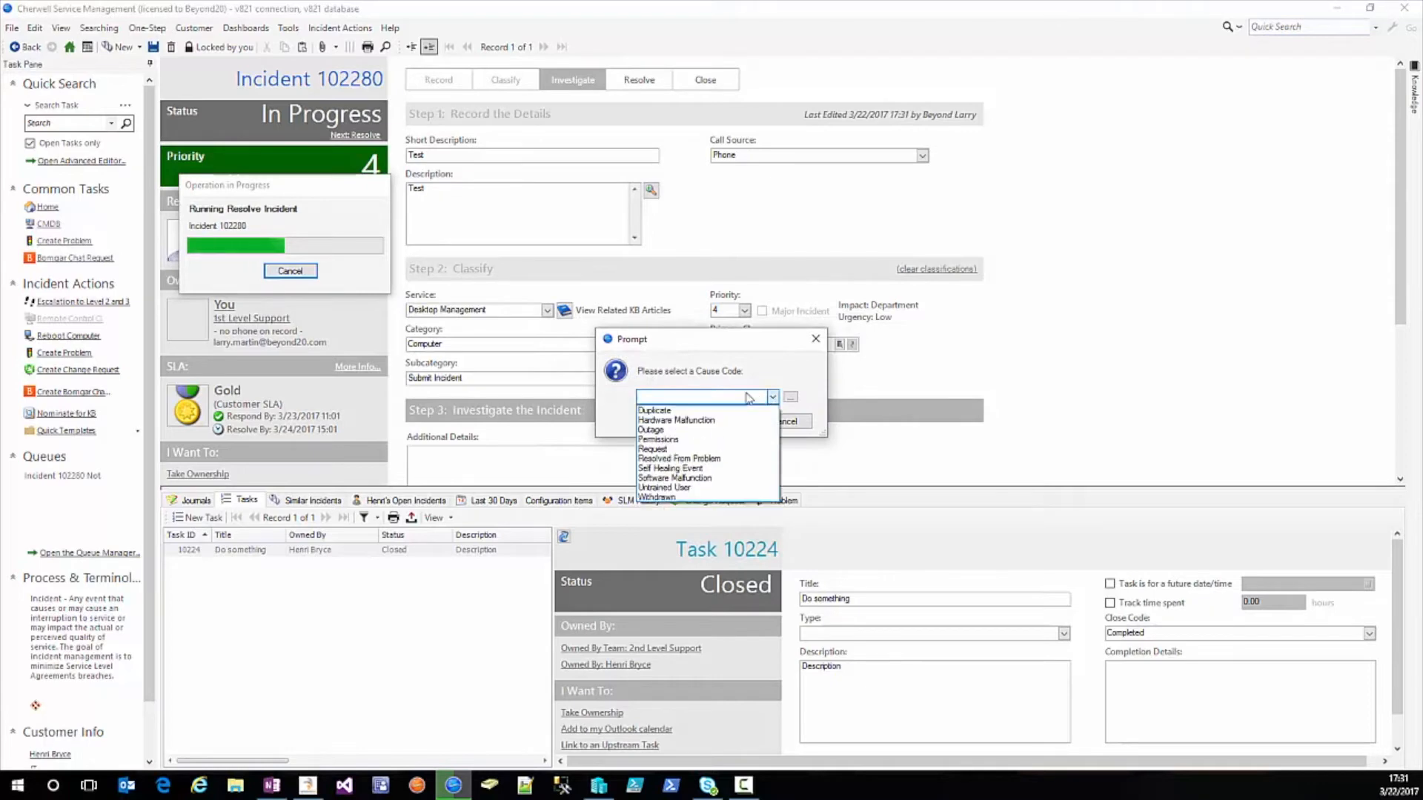
pyautogui.click(680, 439)
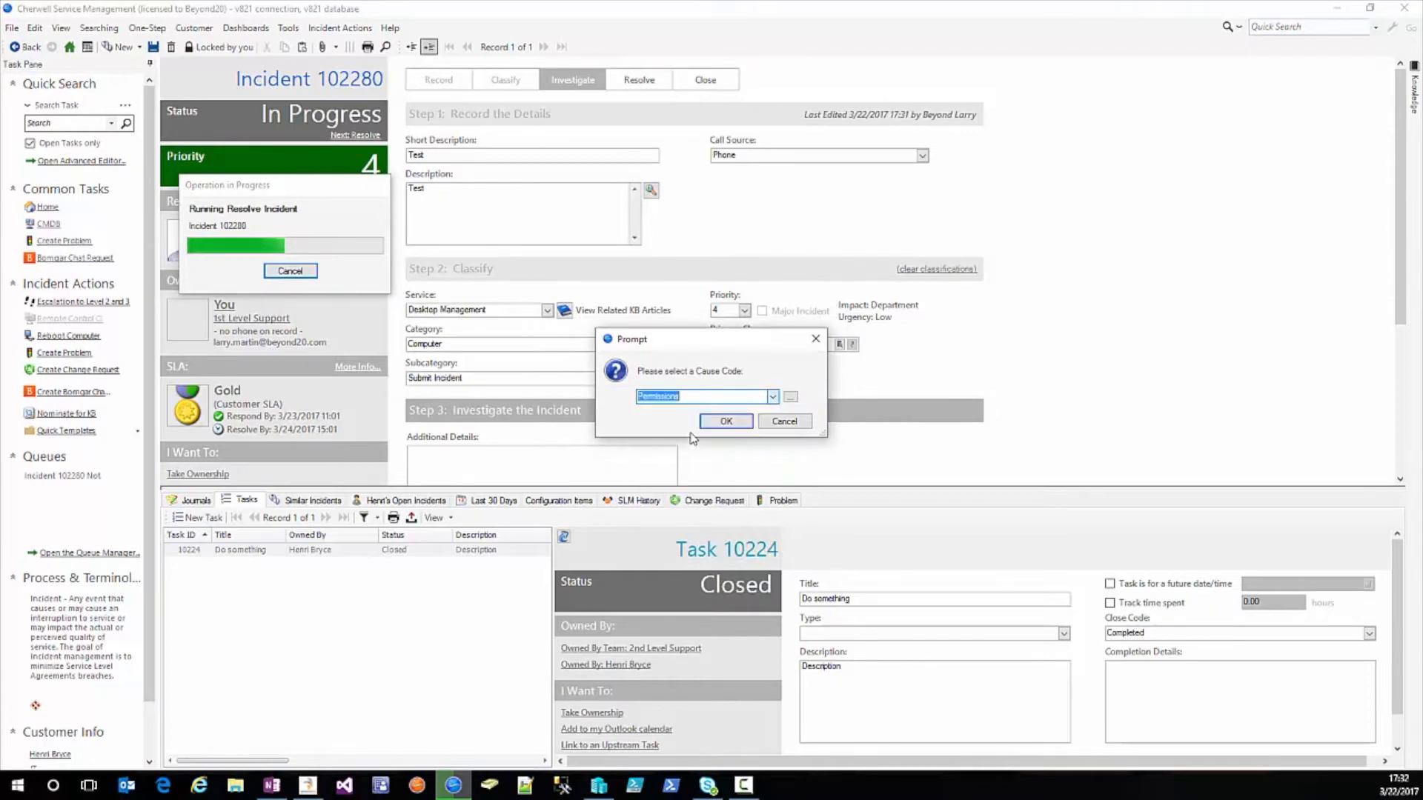
pyautogui.click(724, 421)
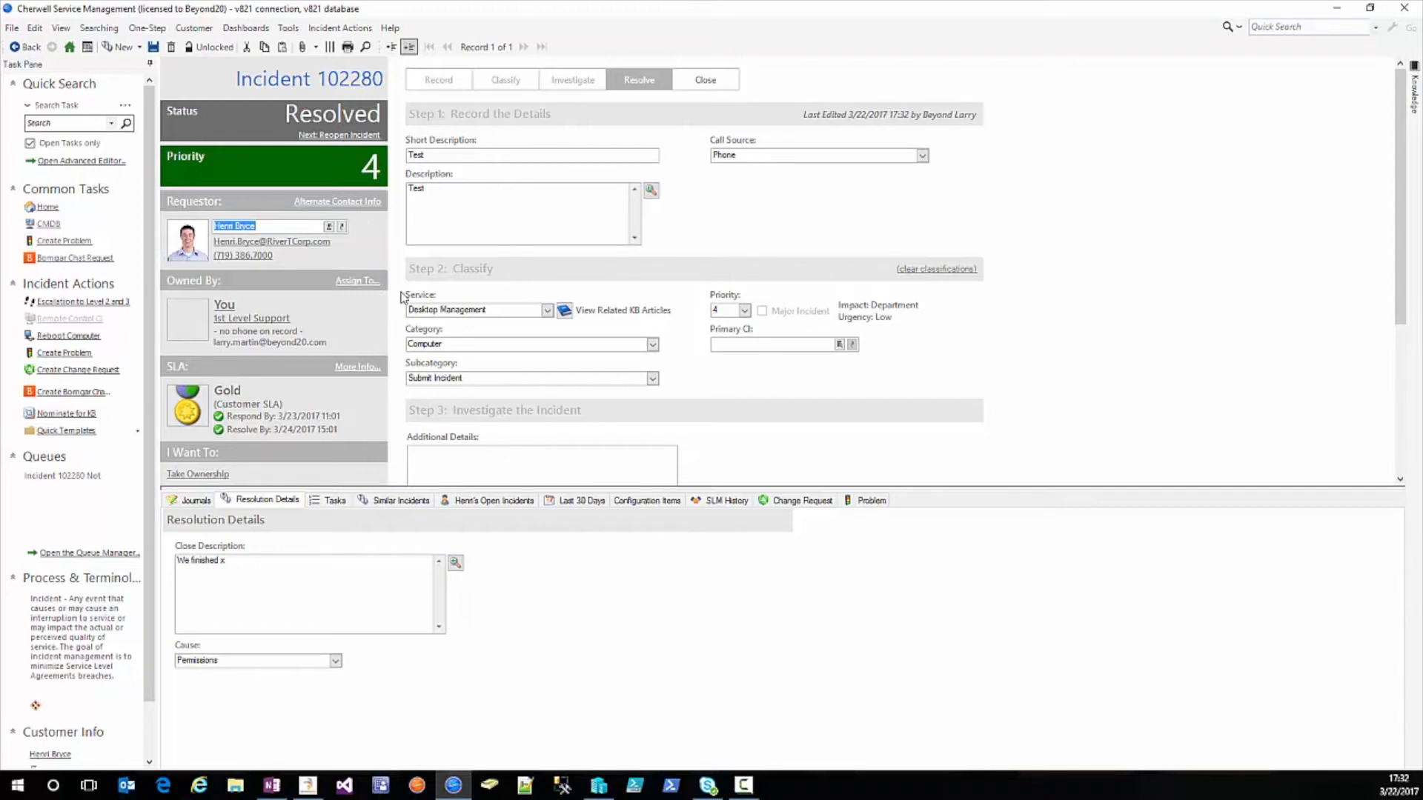
pyautogui.scroll(-3, 401, 296)
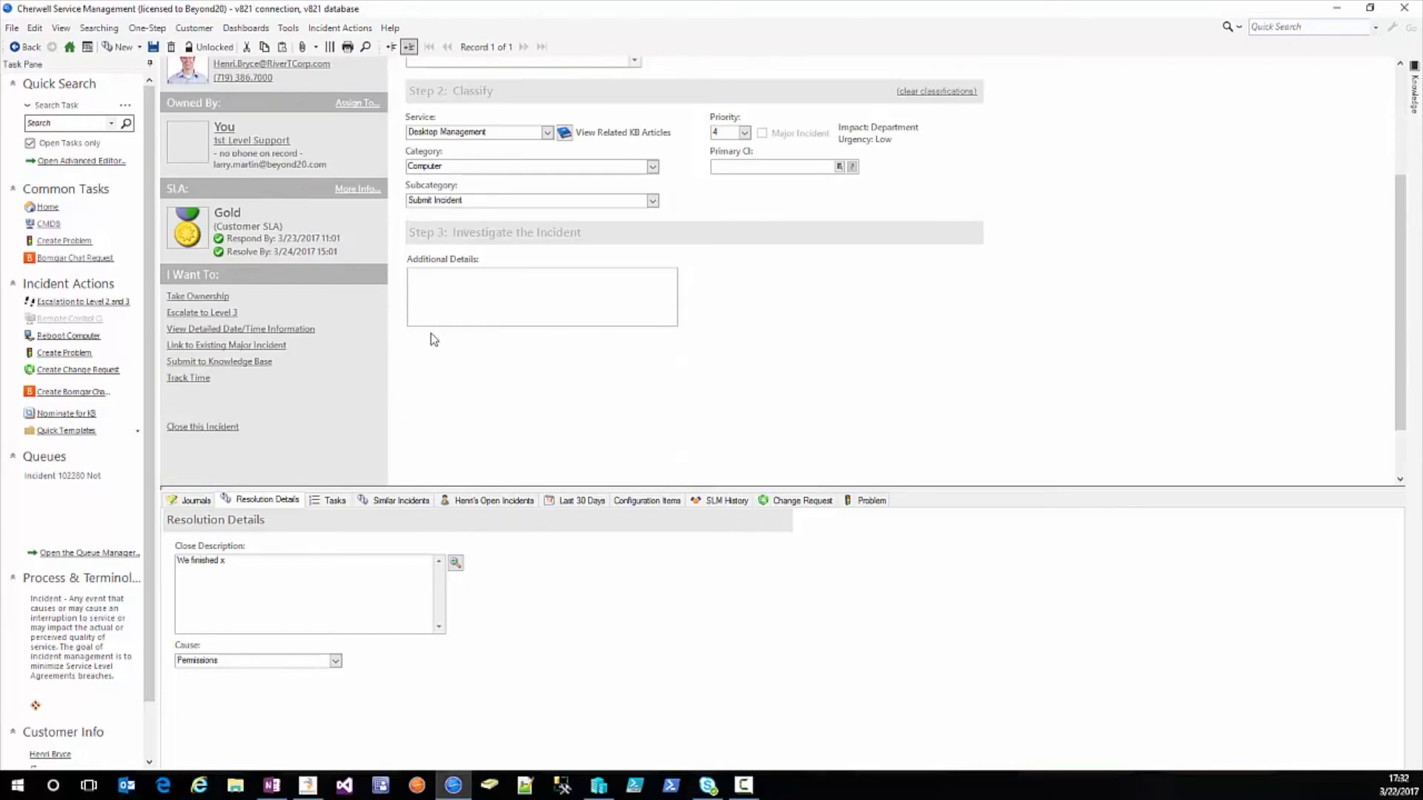
pyautogui.scroll(1, 485, 385)
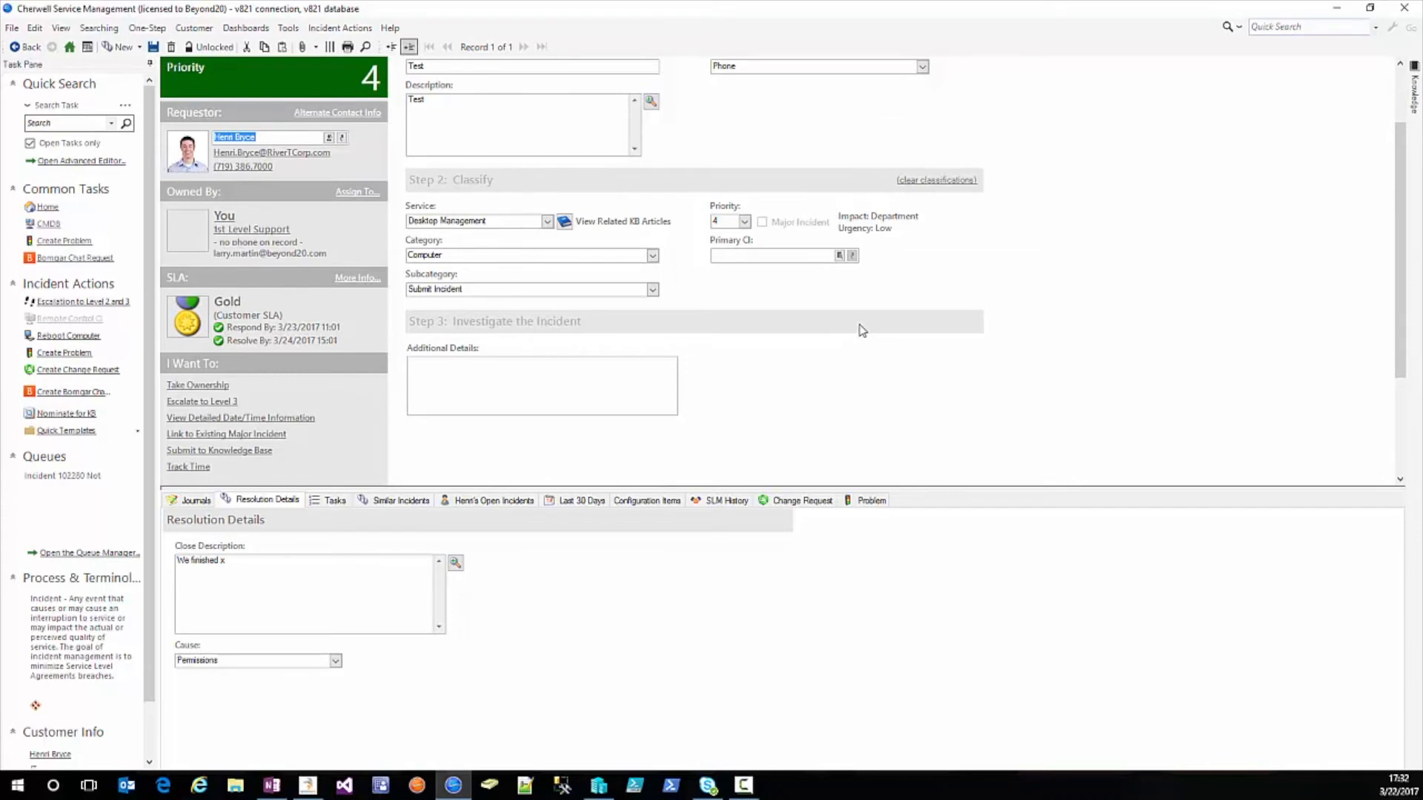
pyautogui.scroll(1, 861, 329)
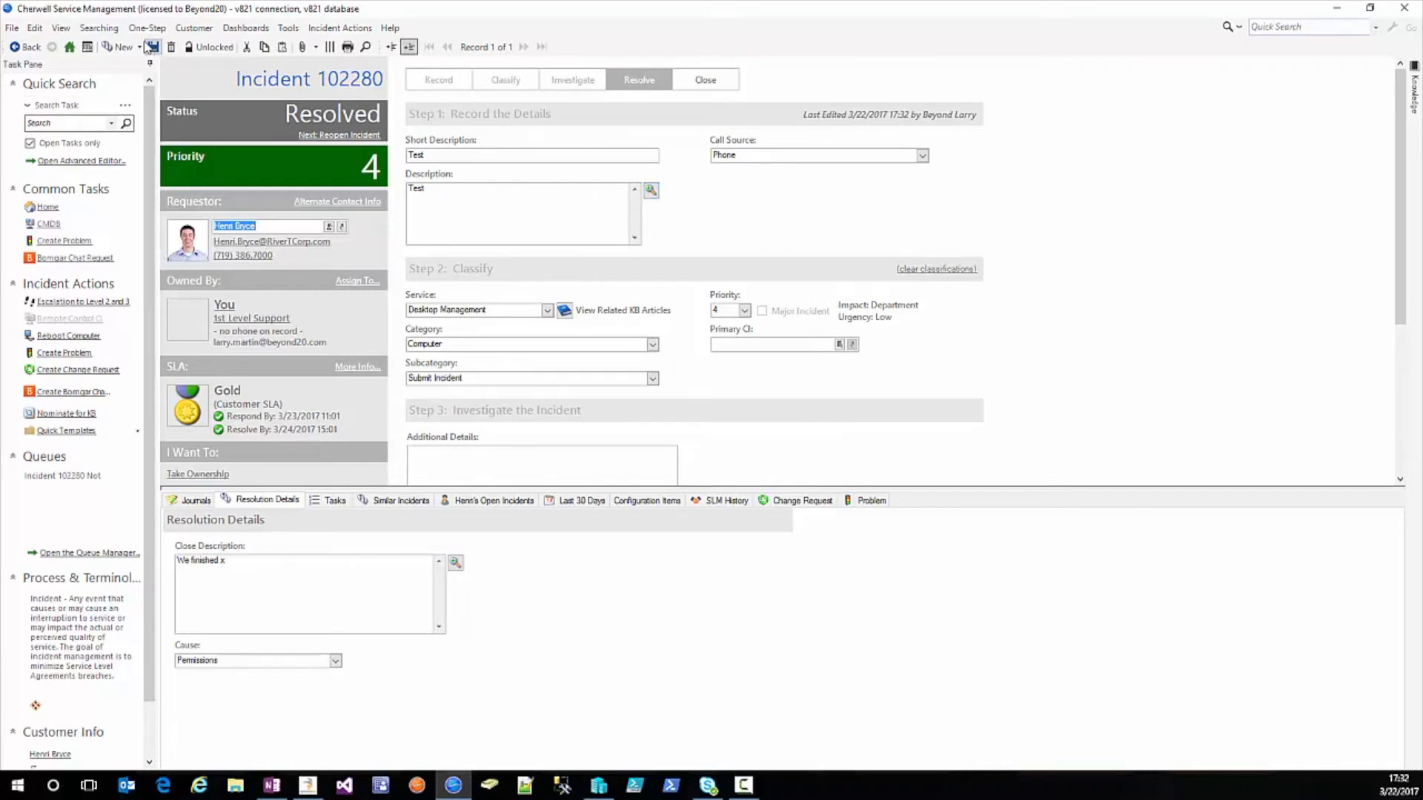
# - Create a new incident for the same customer, with "a" as both short description and description
pyautogui.click(122, 47)
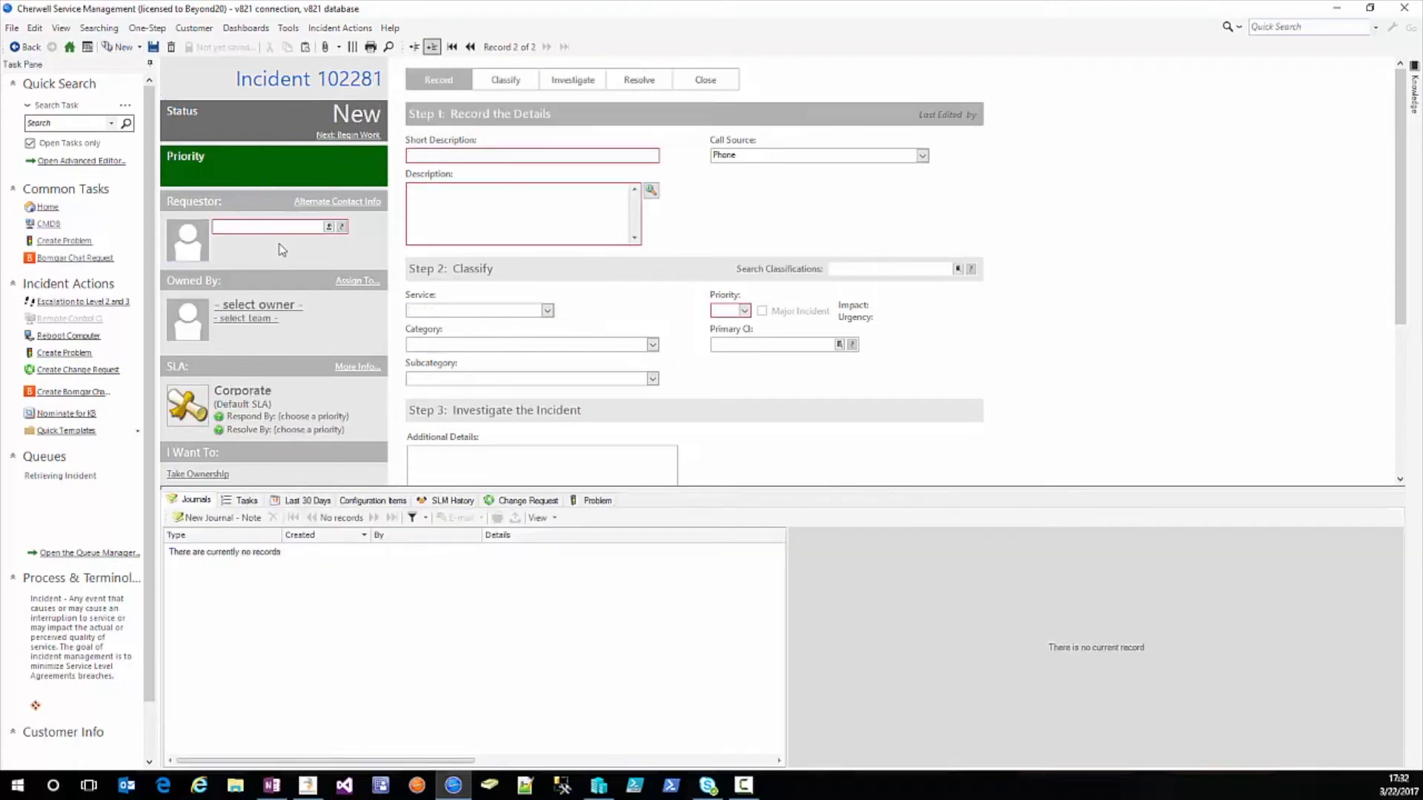
pyautogui.write('henri')
pyautogui.press('Tab')
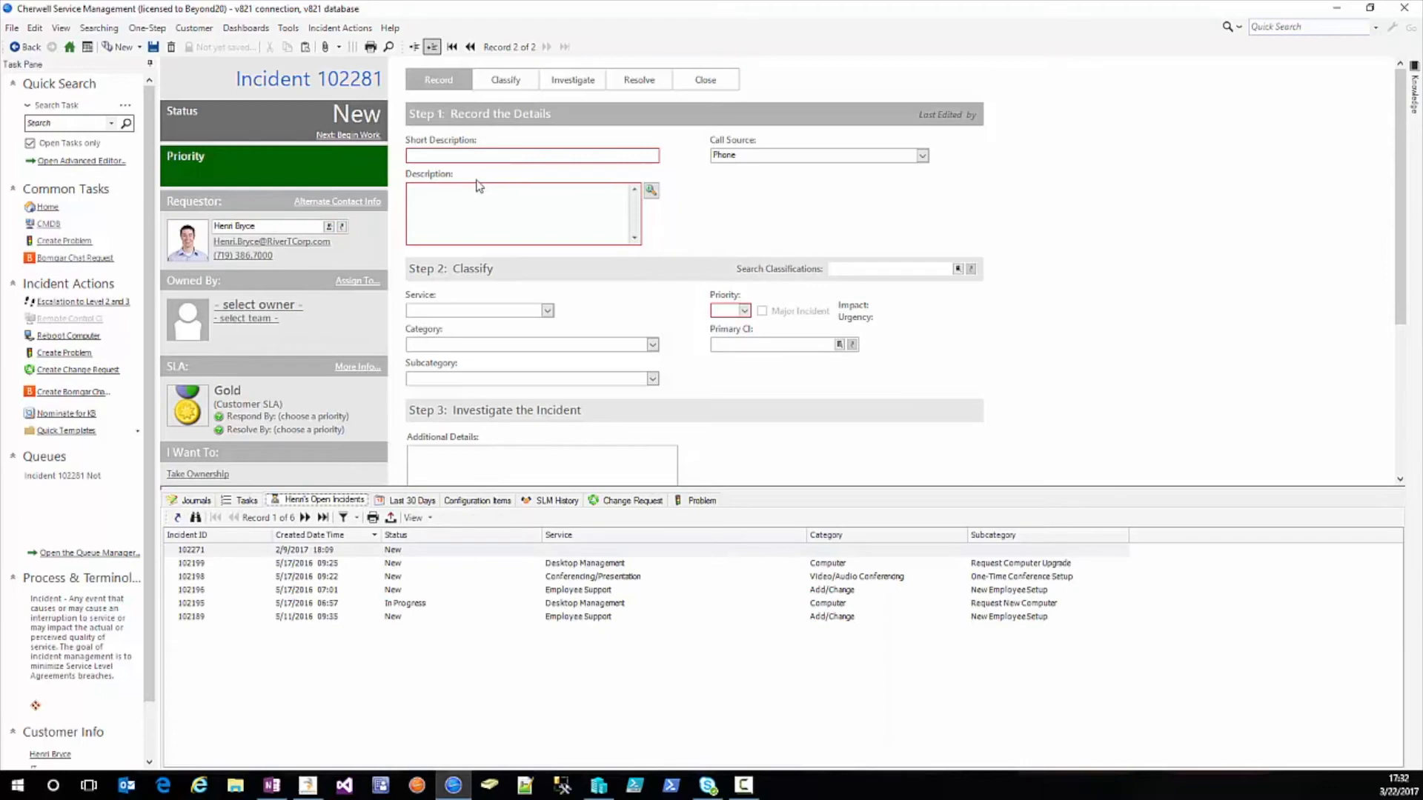
pyautogui.click(495, 154)
pyautogui.write('a')
pyautogui.click(478, 210)
pyautogui.write('a')
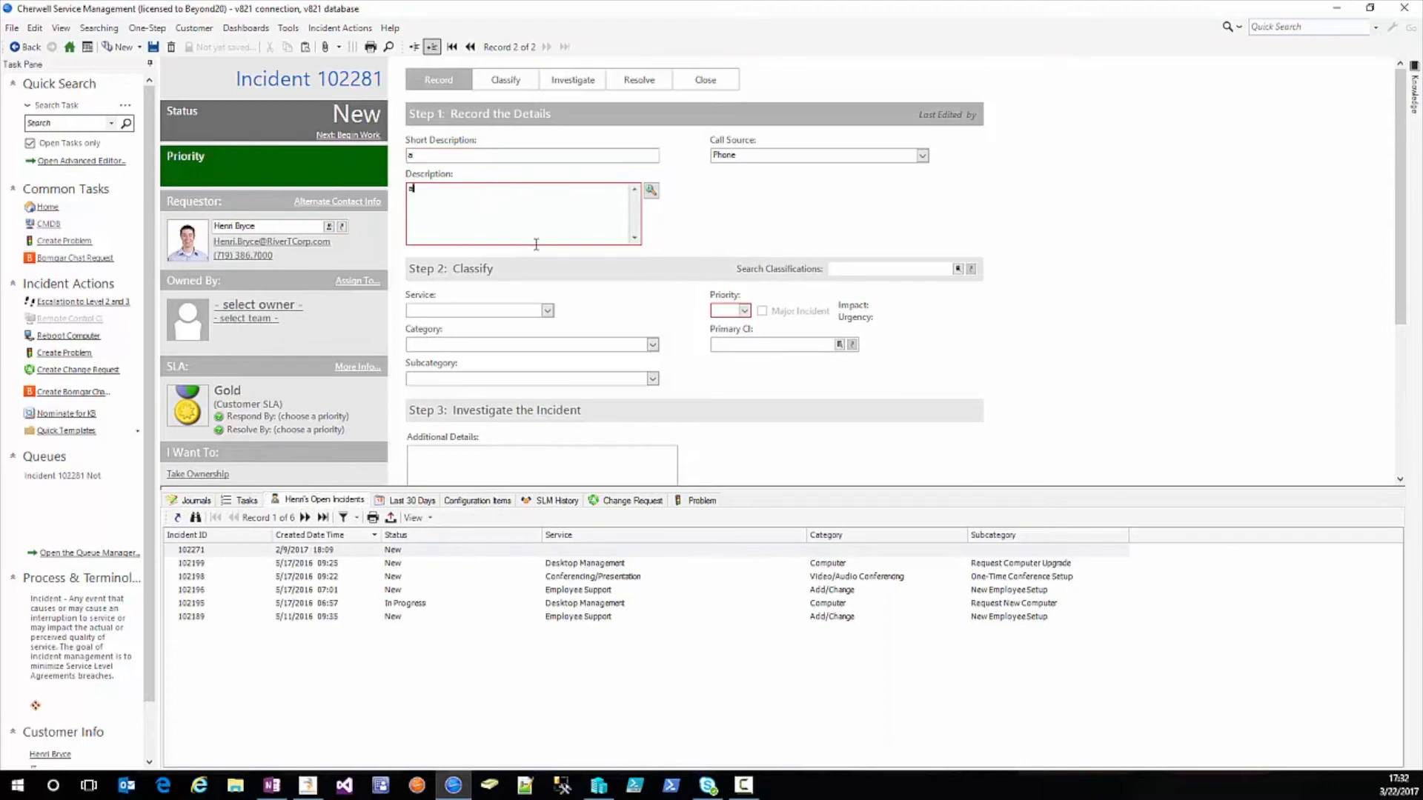
# - Classify the new record as Conferencing/Presentation, Video/Audio Conferencing, One-Time Conference Setup, and set its priority to 3
pyautogui.click(957, 268)
pyautogui.doubleClick(564, 289)
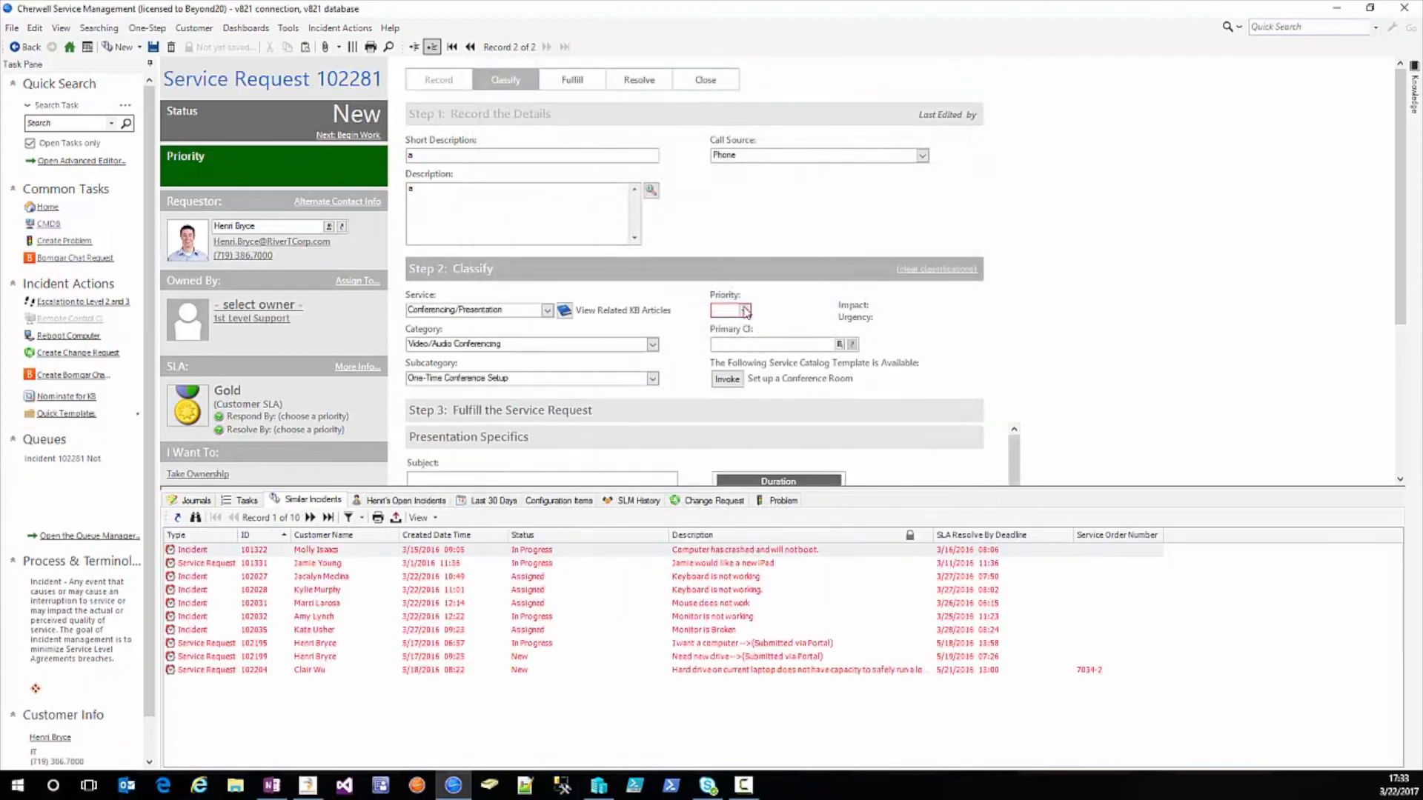
pyautogui.click(745, 310)
pyautogui.click(840, 367)
# - Save the classified service request and try to begin work on it without an owner
pyautogui.click(154, 47)
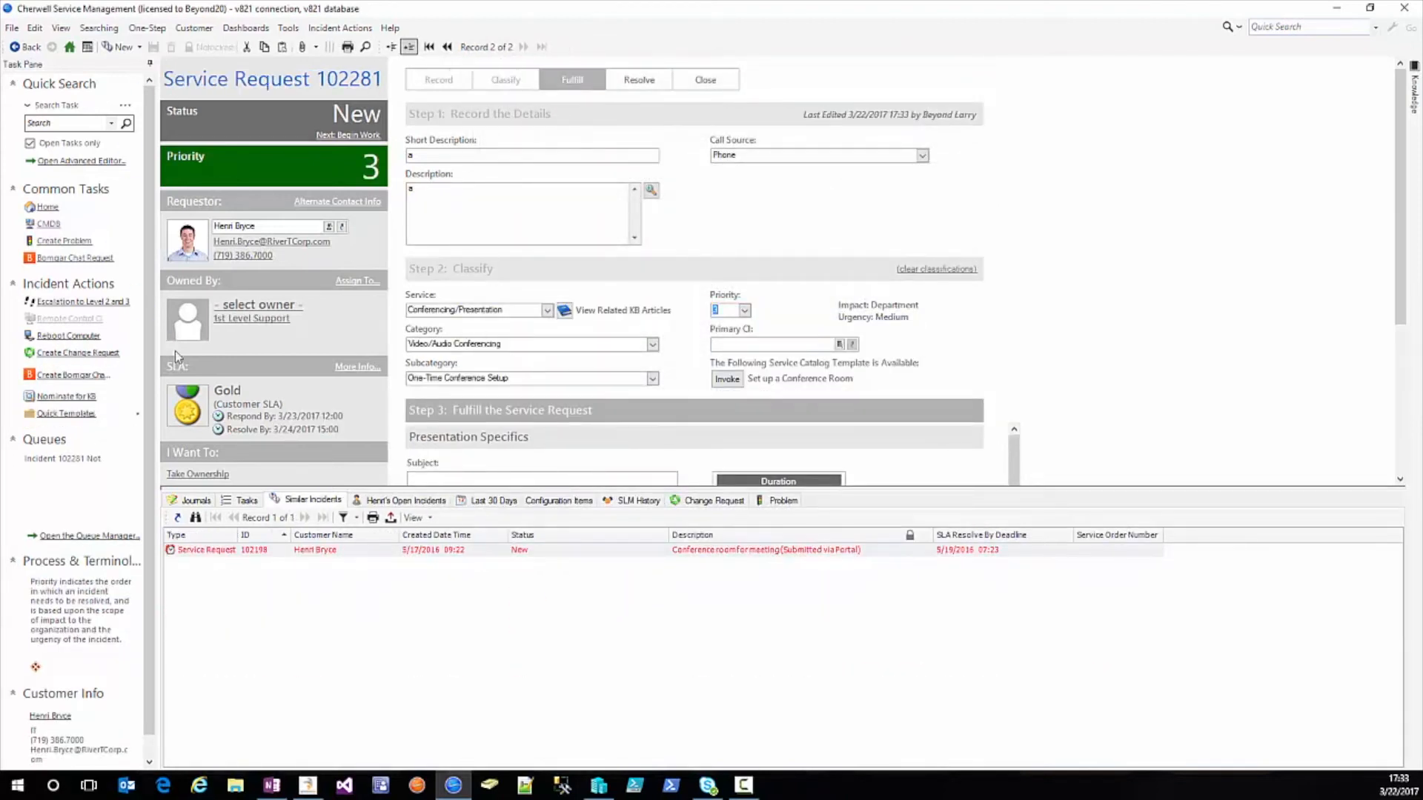
pyautogui.click(345, 136)
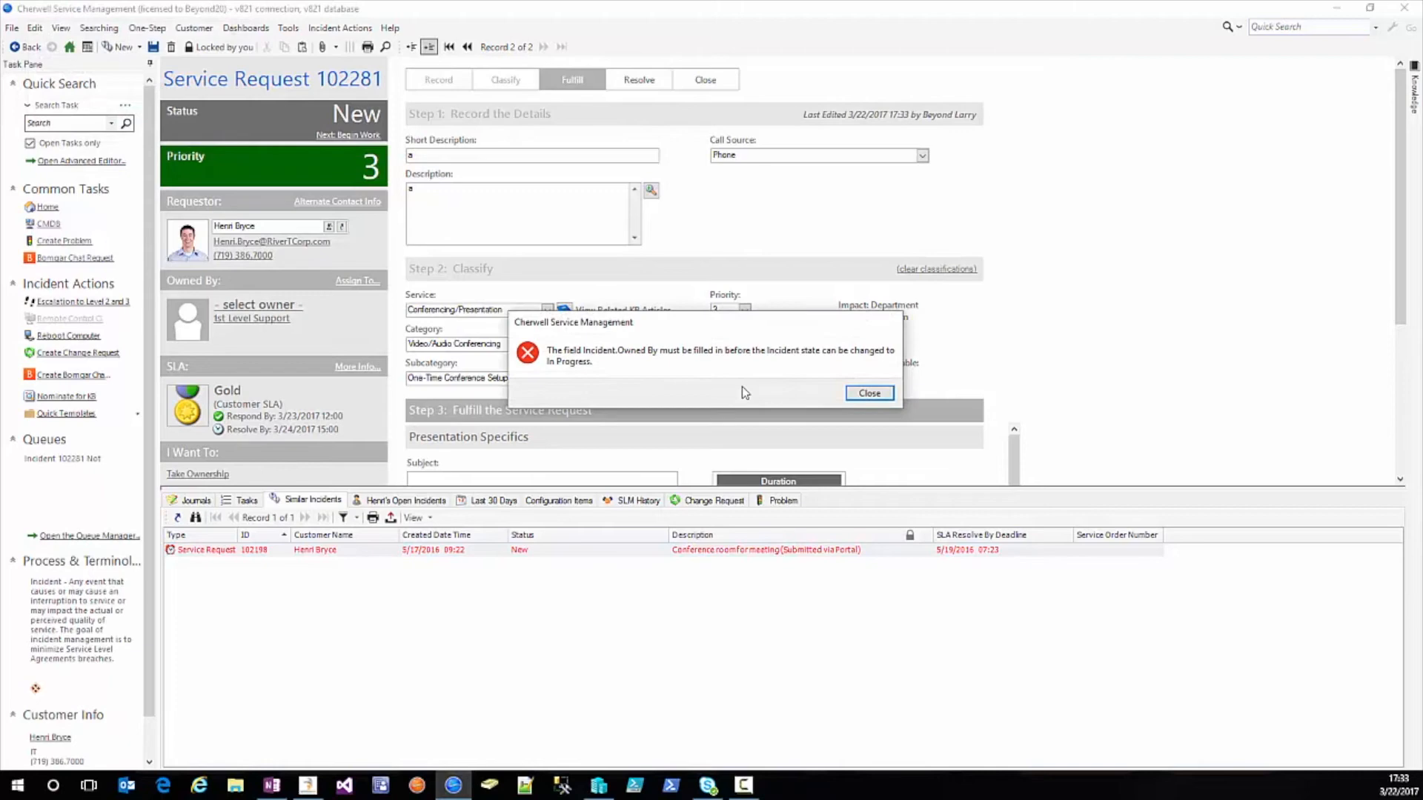
pyautogui.click(870, 393)
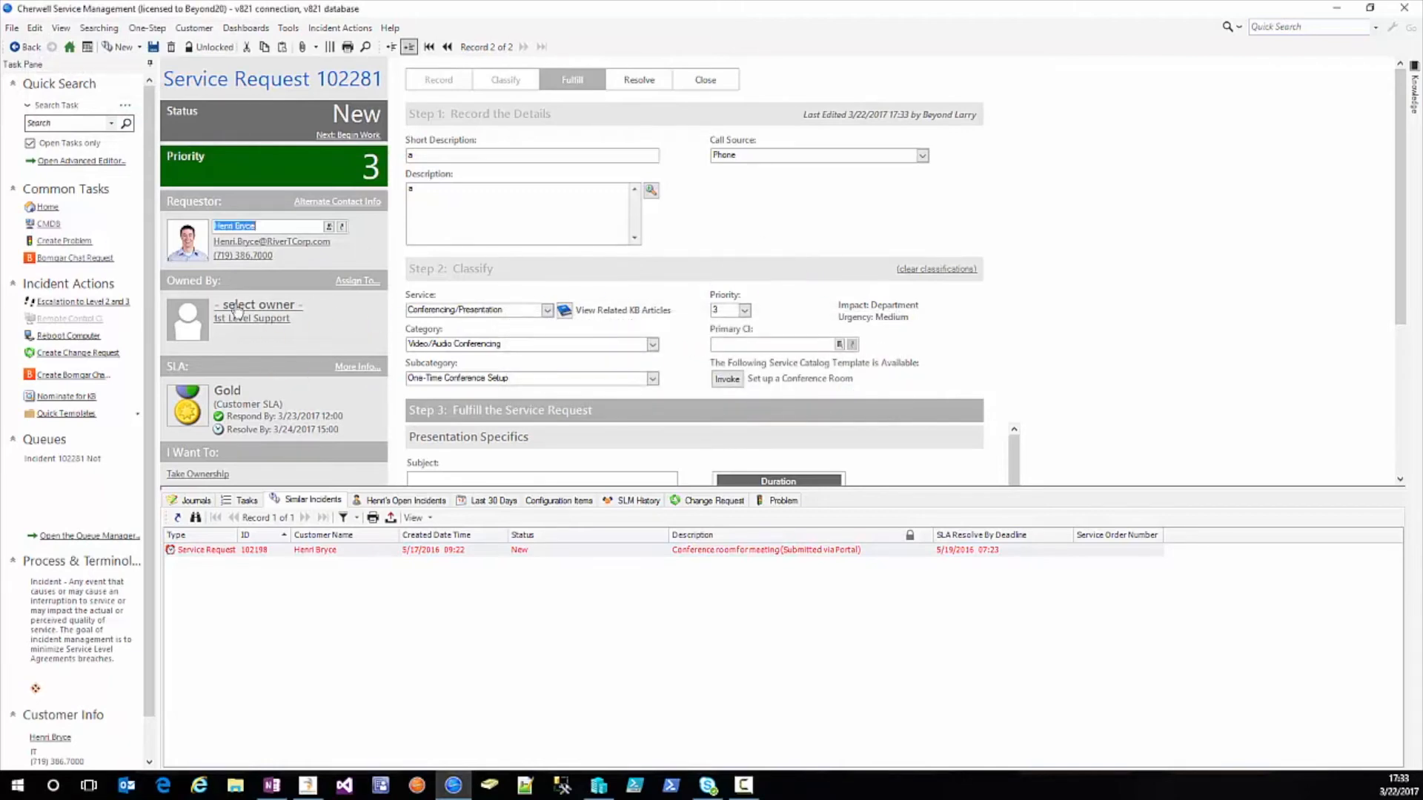
# - Take ownership of the service request and begin work on it
pyautogui.scroll(-1, 238, 311)
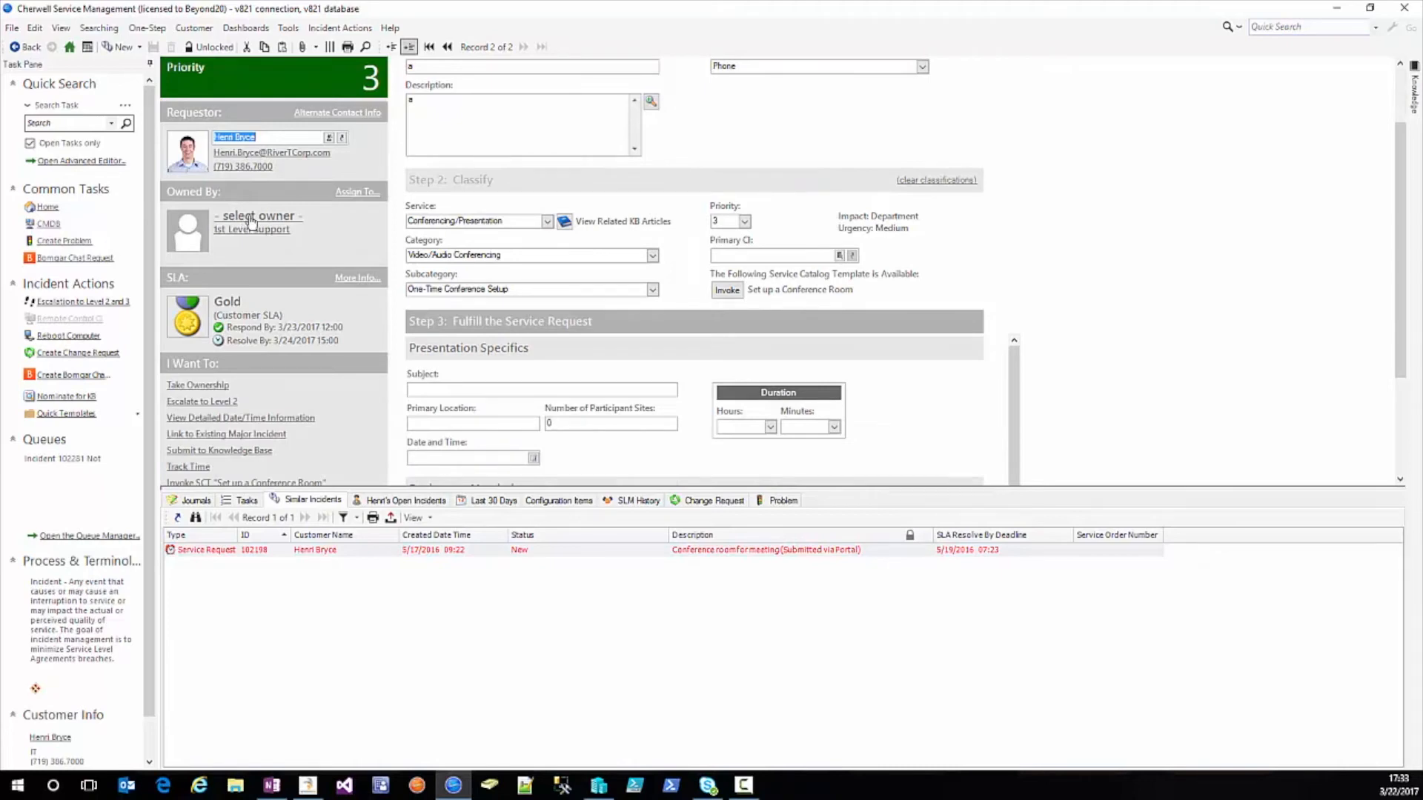
pyautogui.scroll(1, 252, 223)
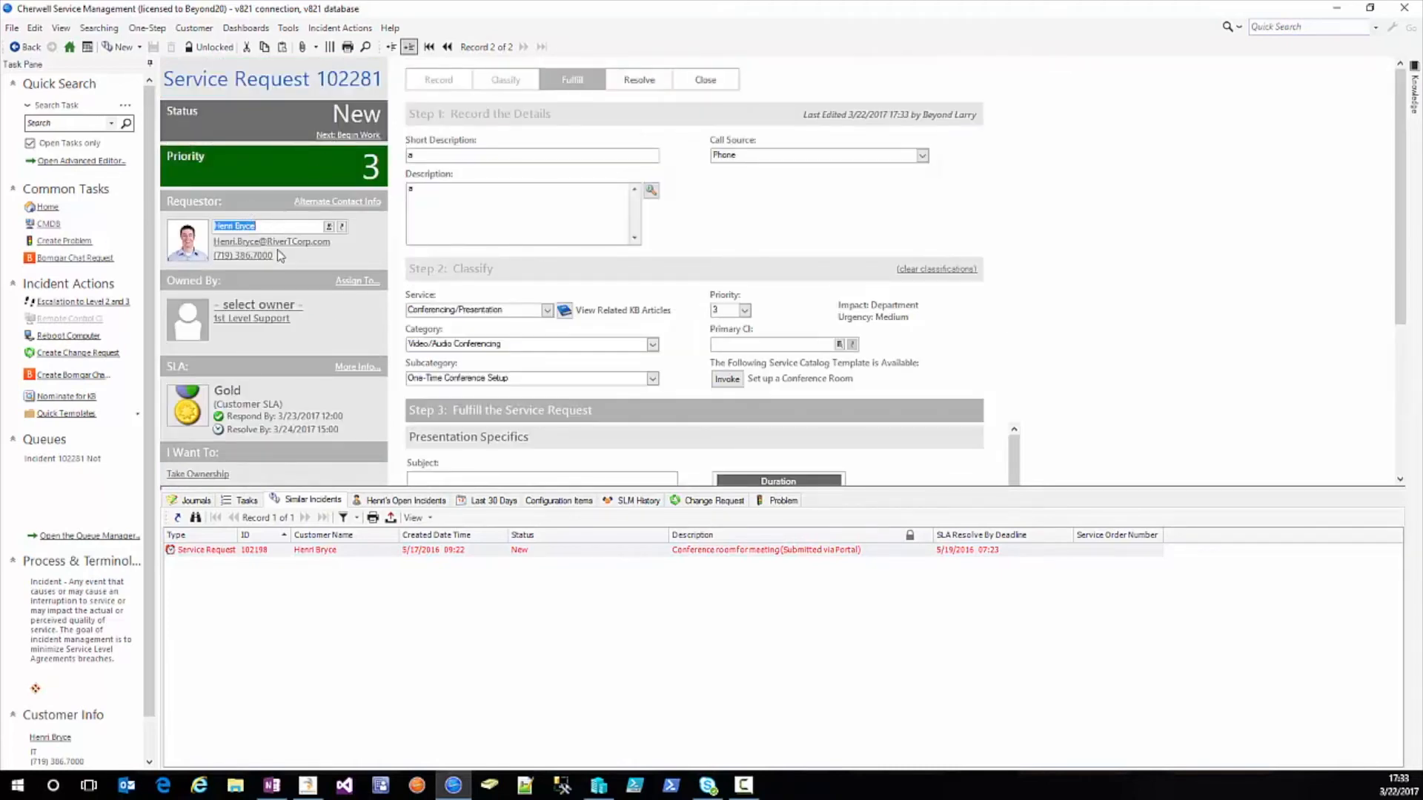
pyautogui.scroll(-1, 283, 290)
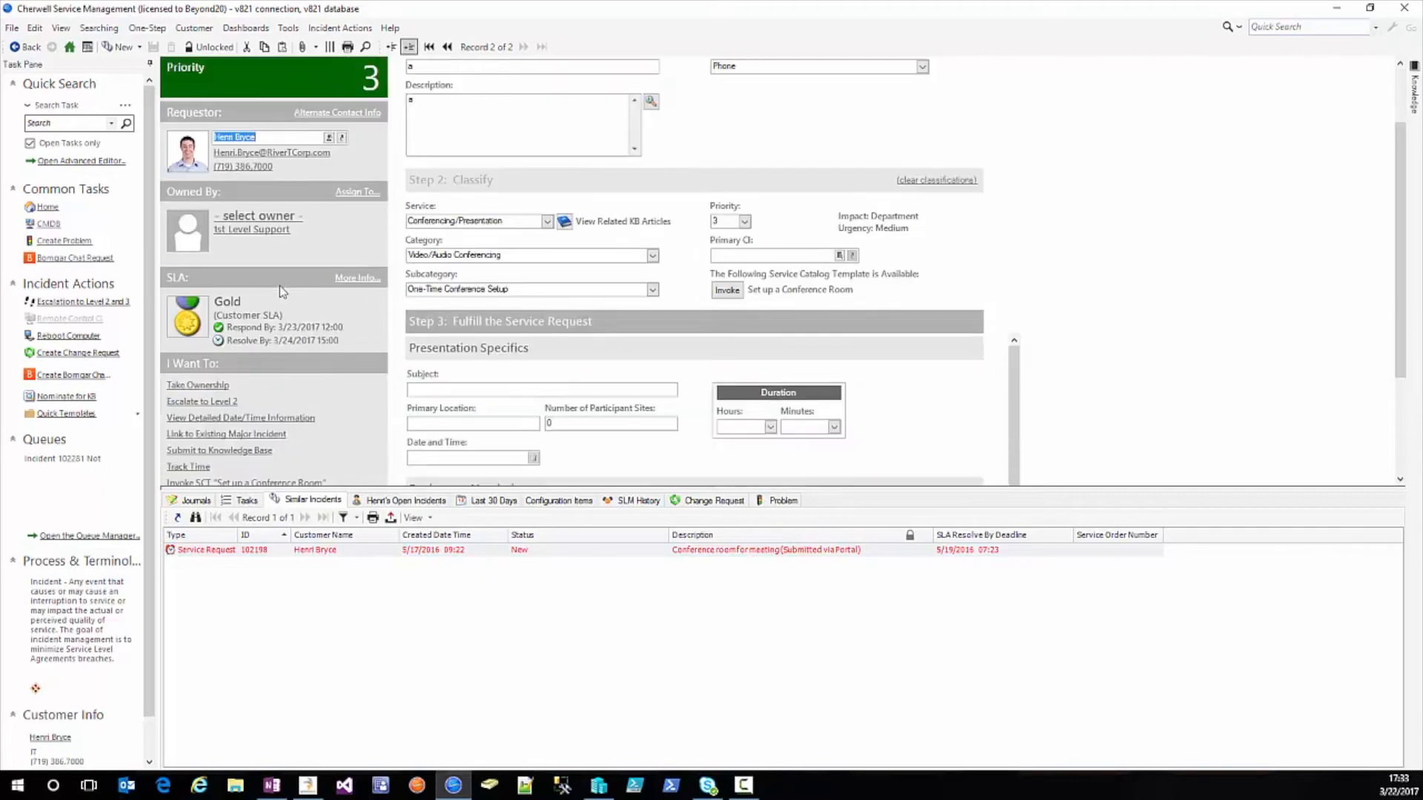
pyautogui.click(211, 386)
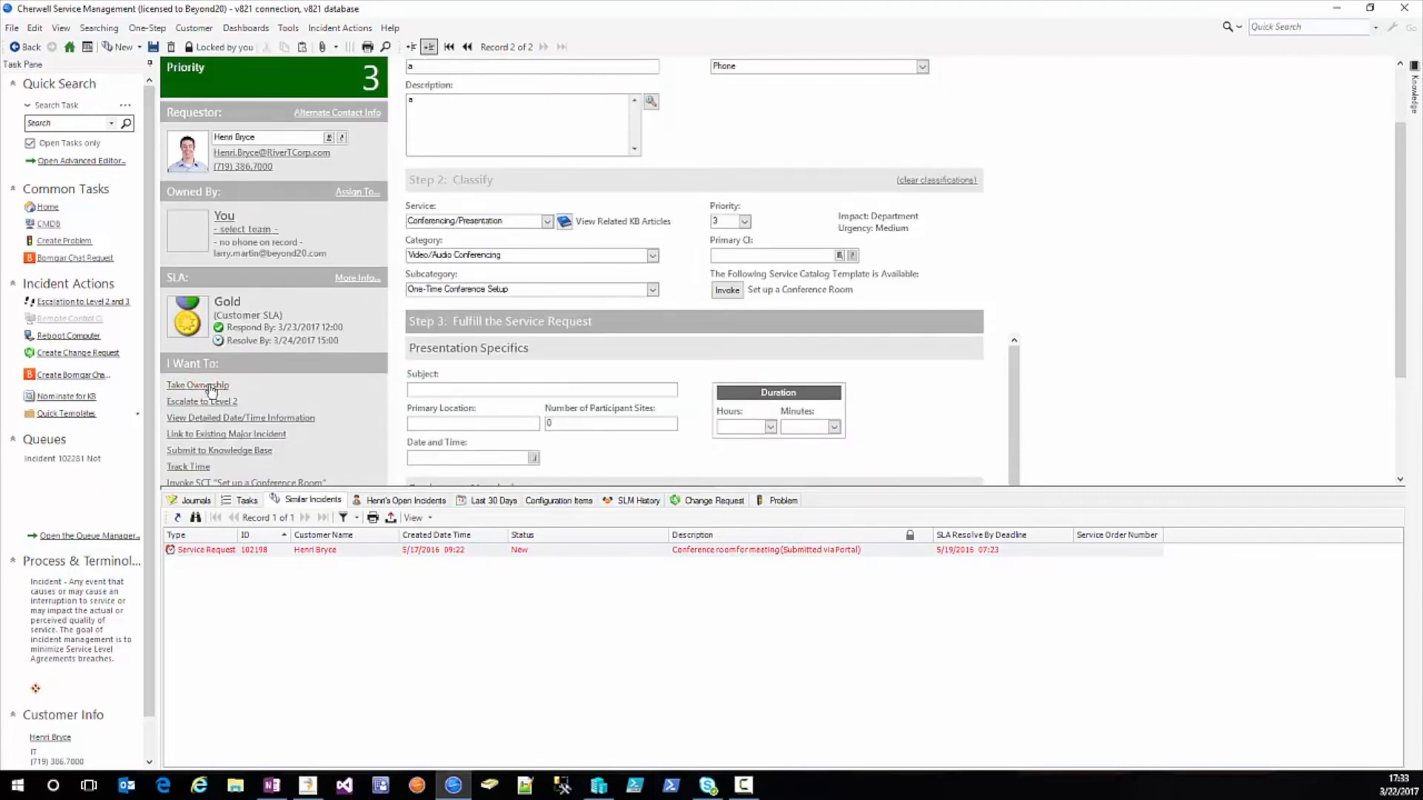
pyautogui.scroll(1, 278, 285)
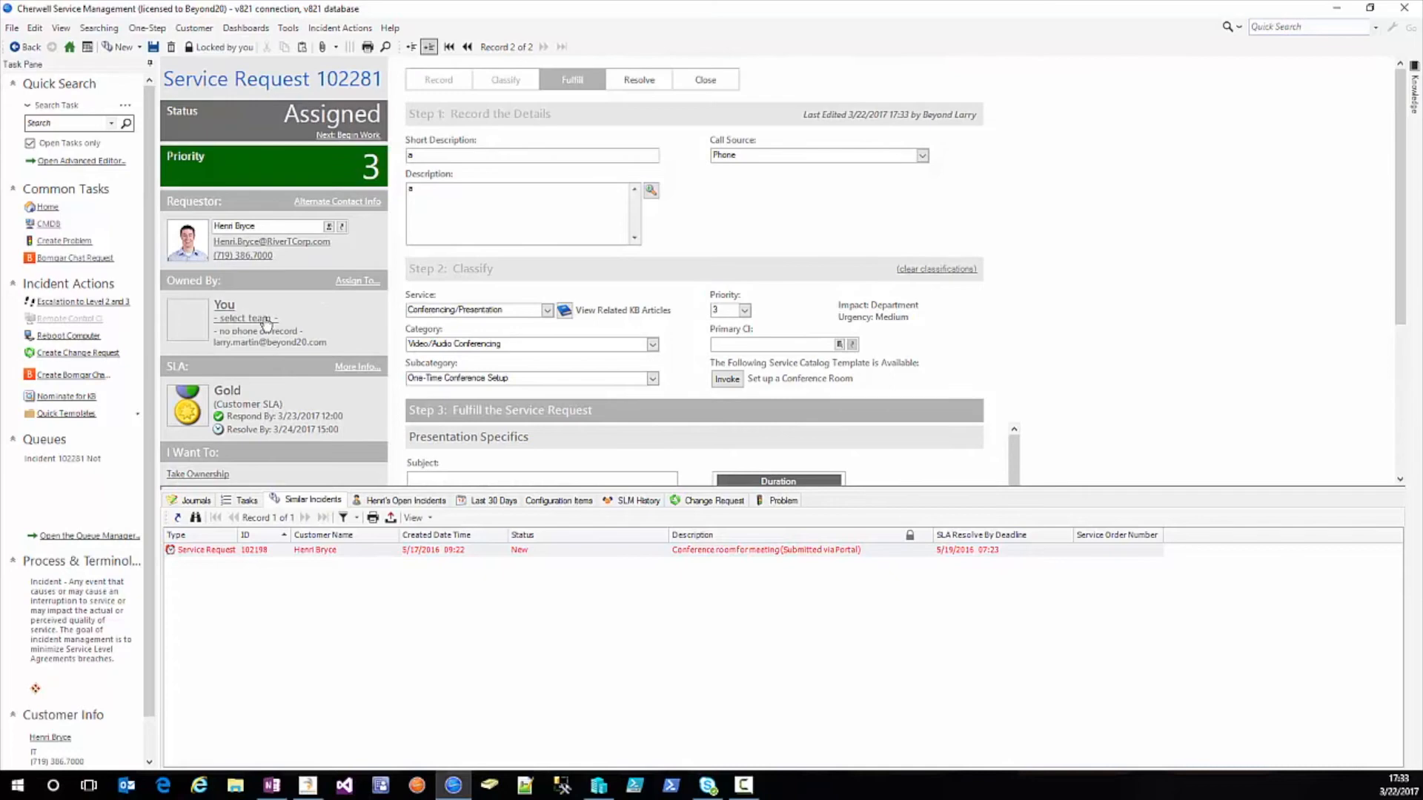
pyautogui.click(359, 136)
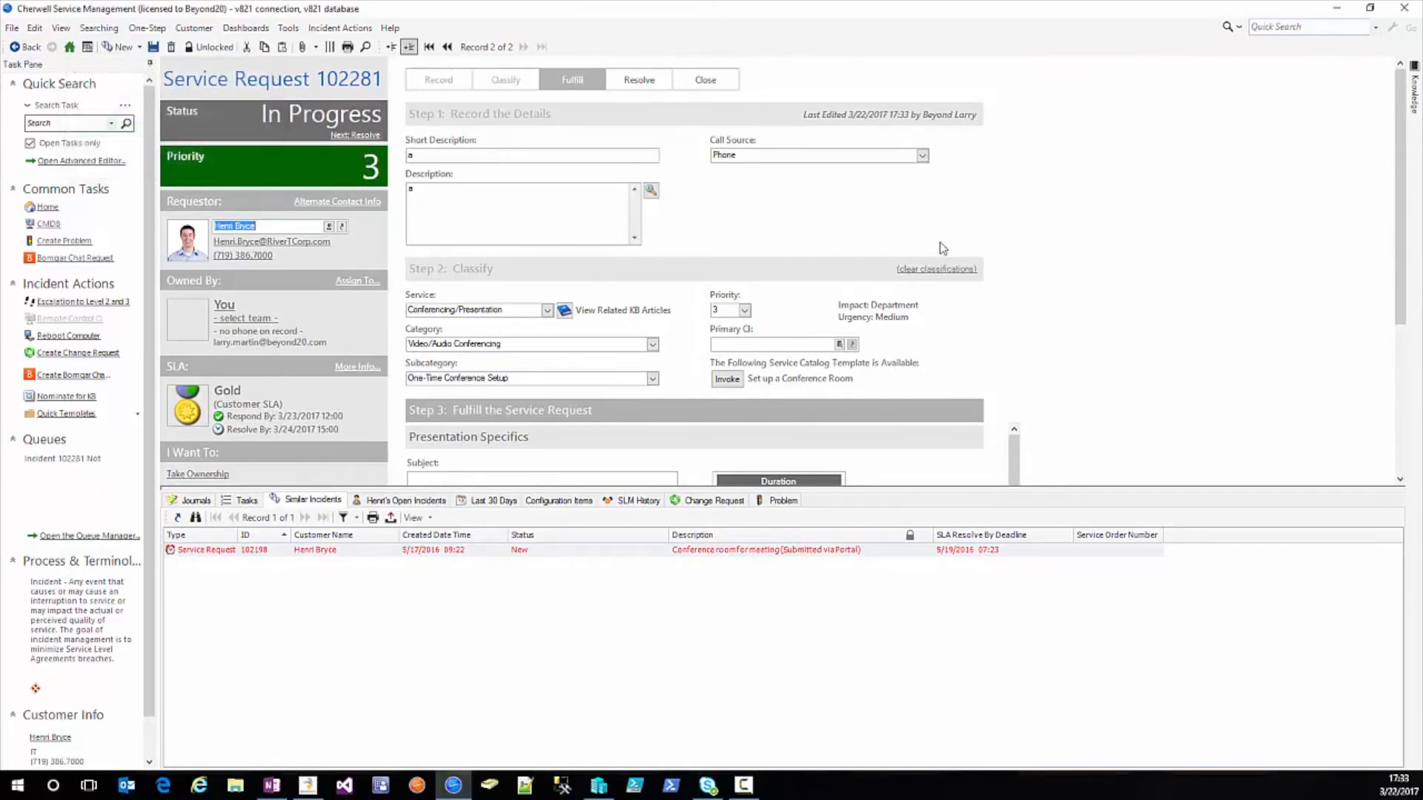
# - Add a journal note with the details "I did x" to the service request and save it
pyautogui.click(228, 501)
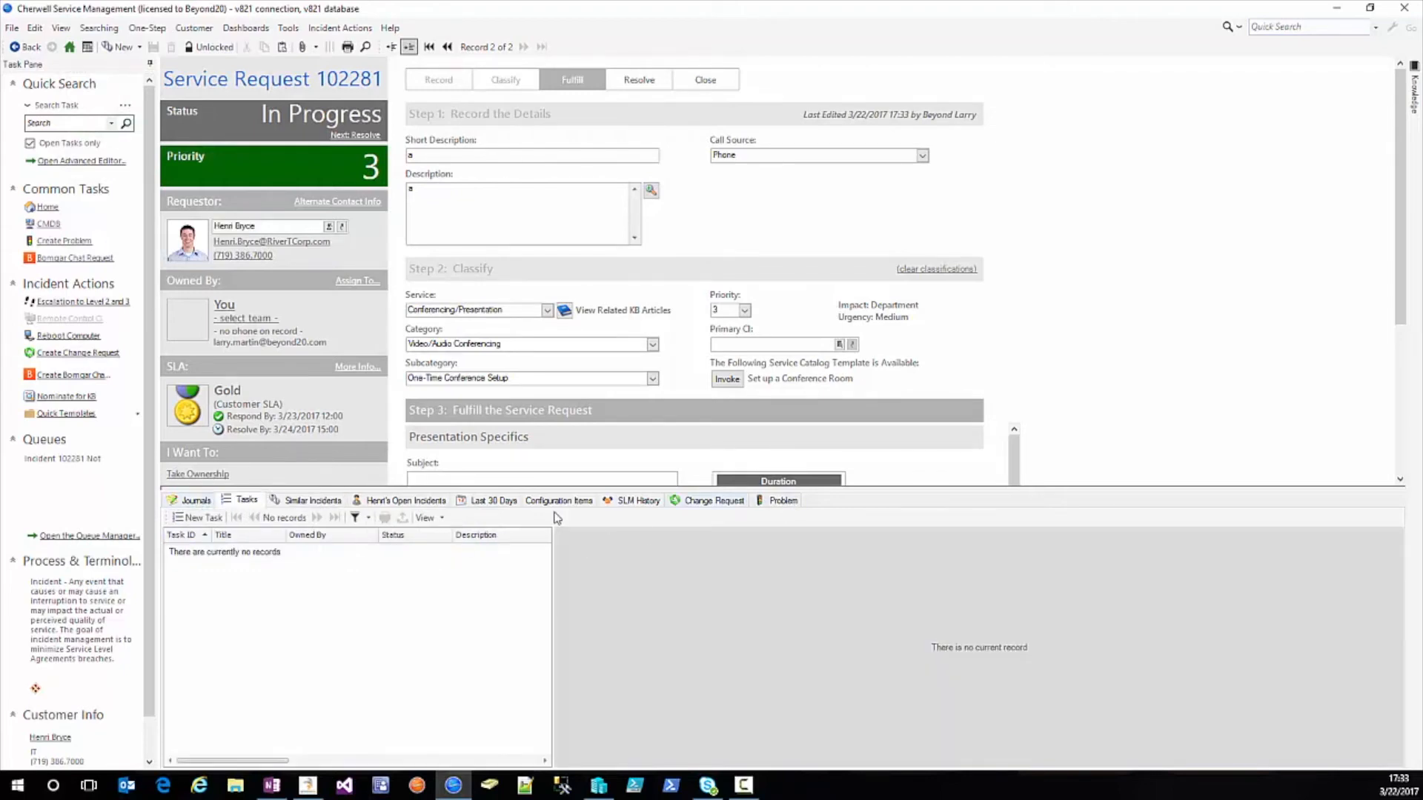
pyautogui.click(195, 501)
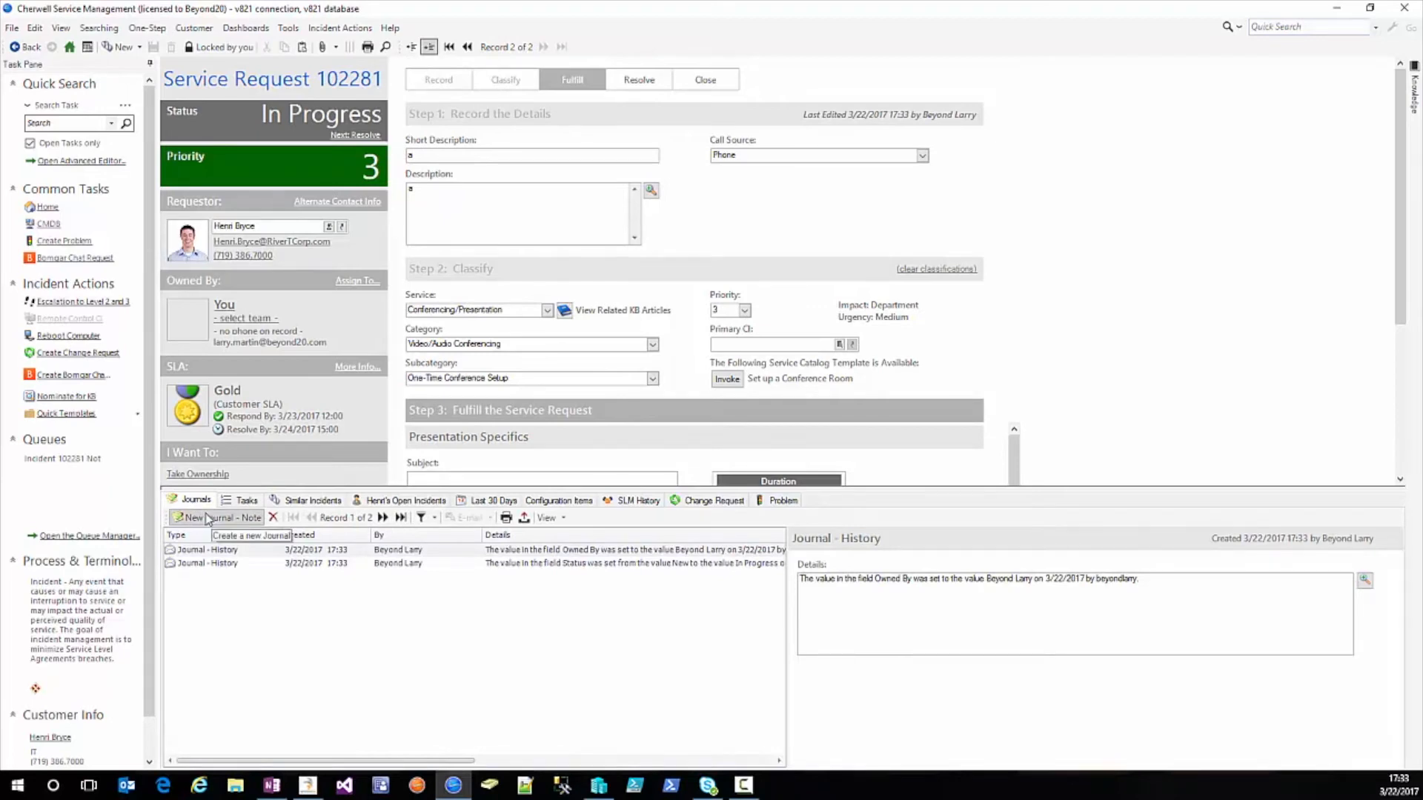
pyautogui.click(207, 518)
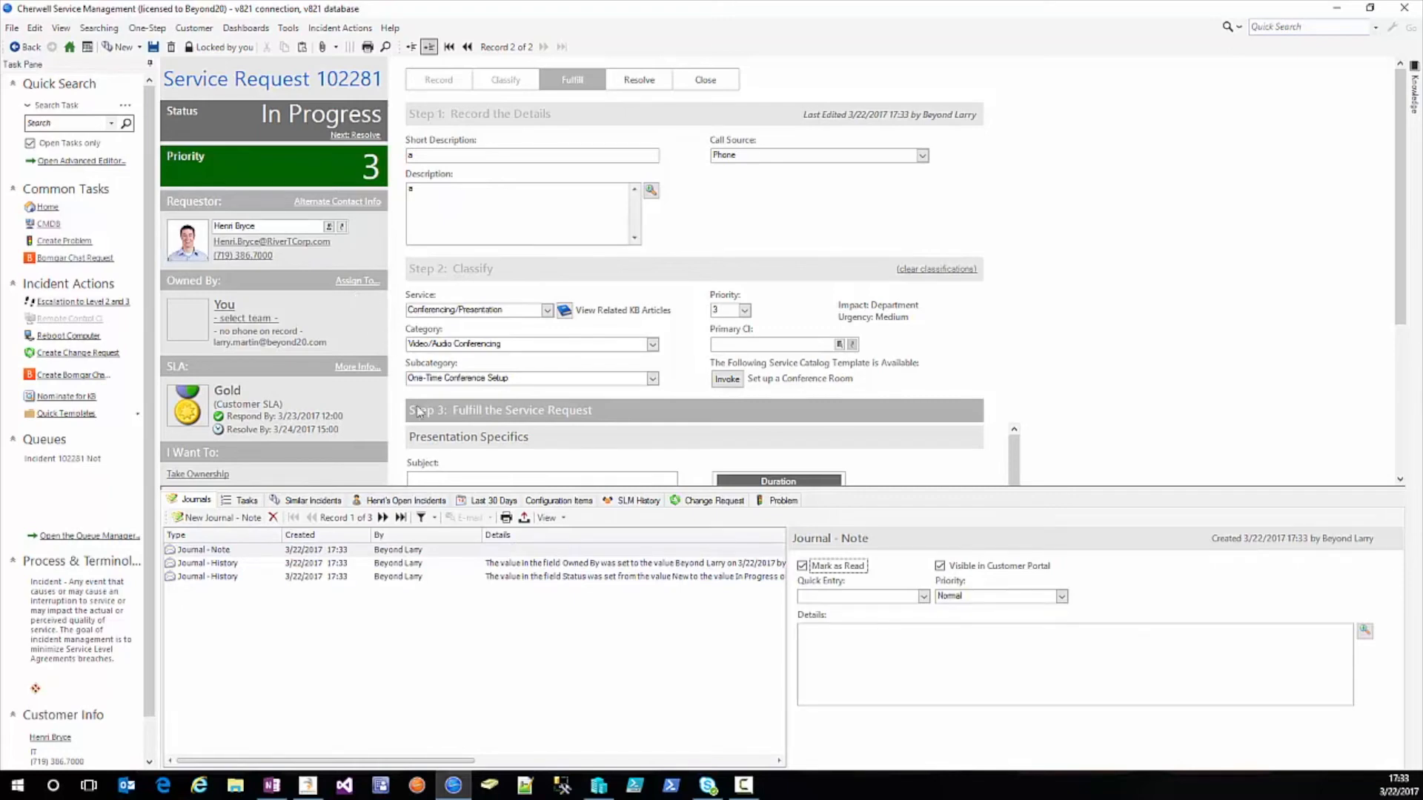
pyautogui.click(849, 645)
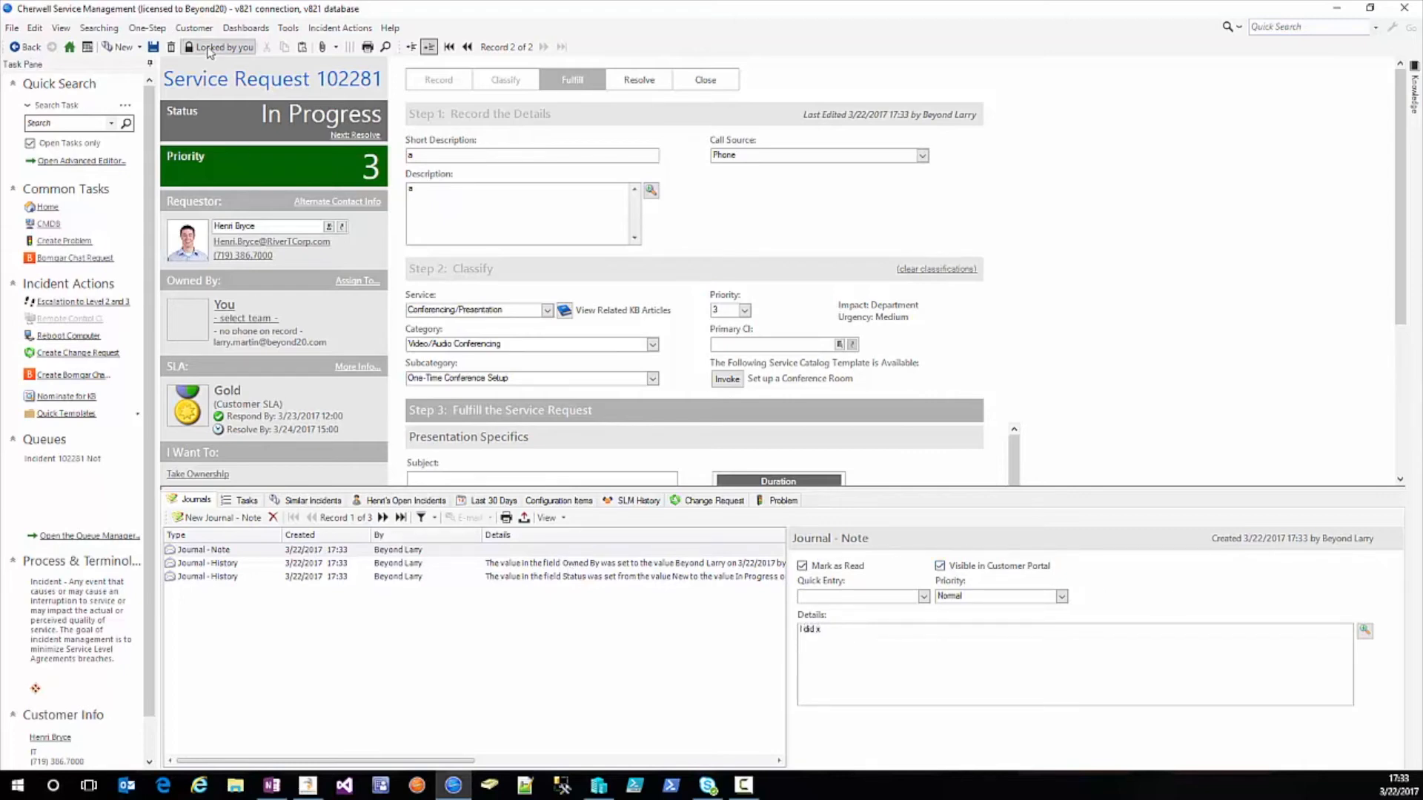
pyautogui.click(153, 47)
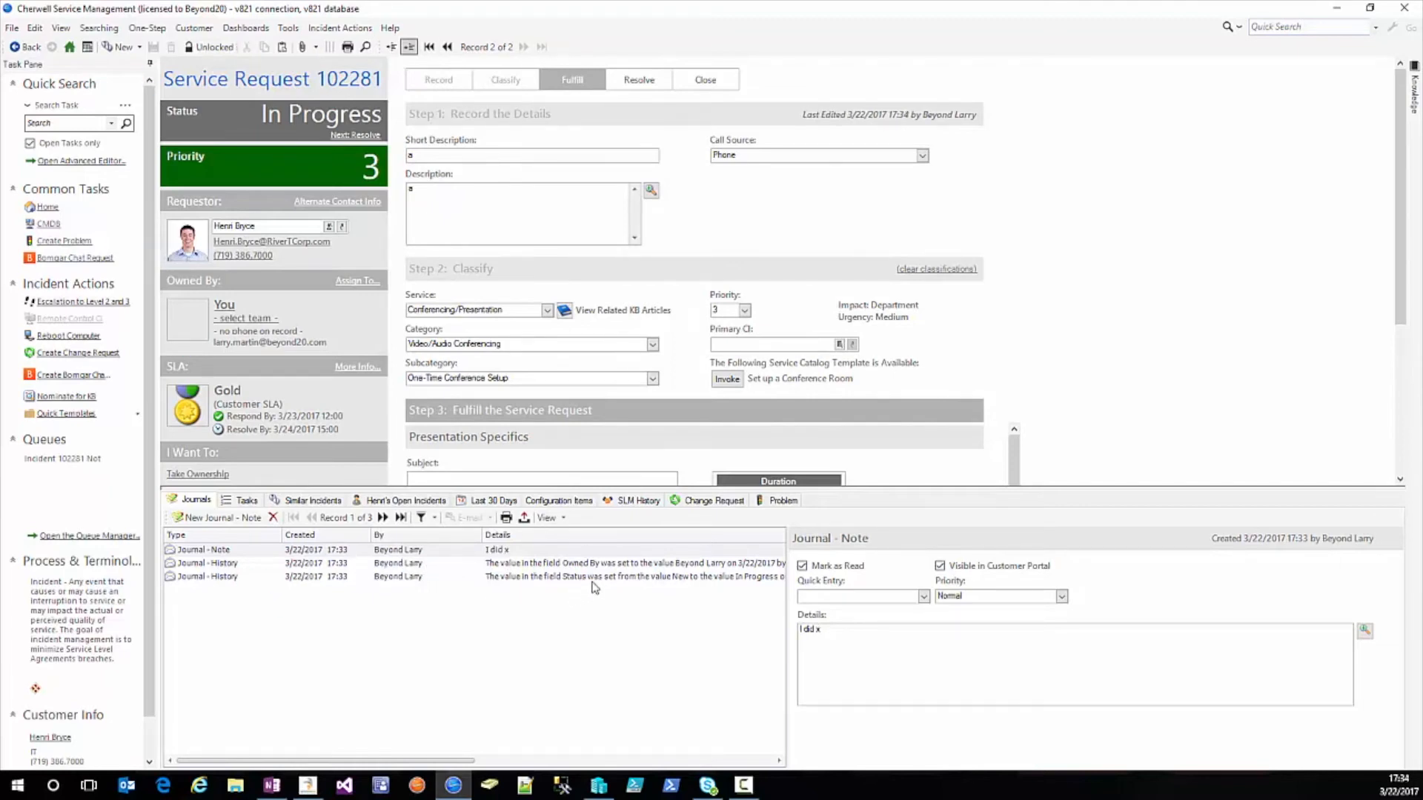
pyautogui.click(941, 566)
pyautogui.click(962, 350)
# - View the service request's detailed date and time information
pyautogui.scroll(-2, 962, 348)
pyautogui.scroll(-2, 359, 416)
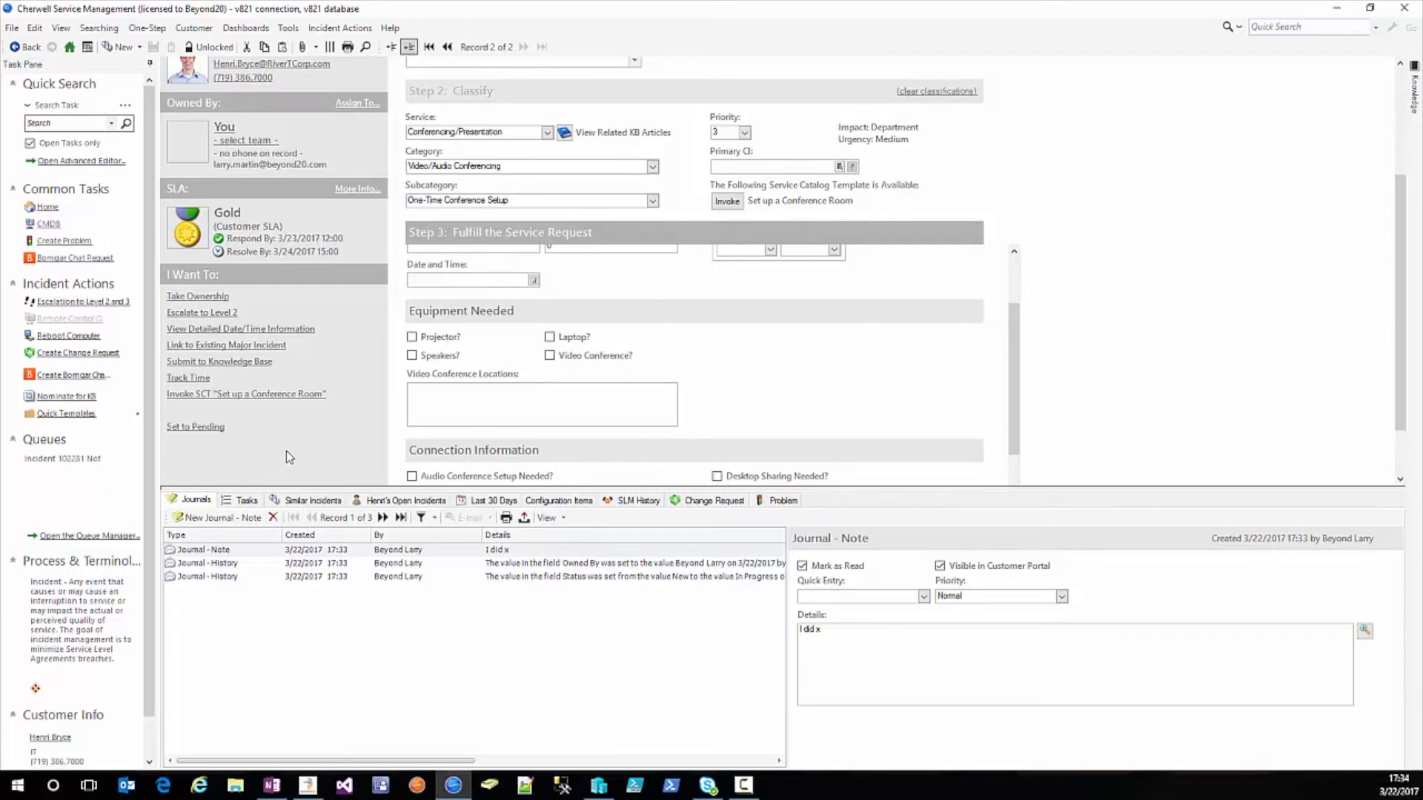
pyautogui.click(294, 330)
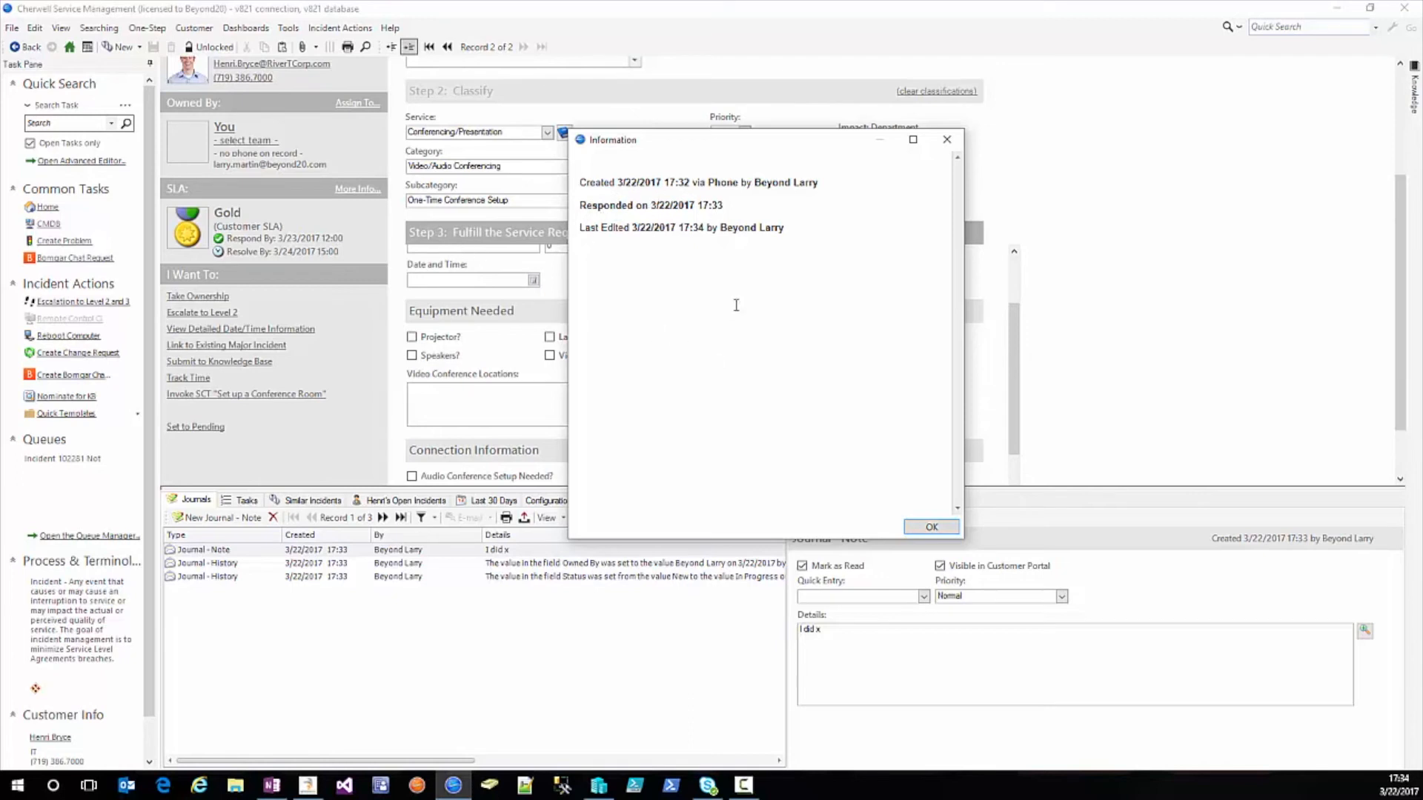
pyautogui.click(921, 528)
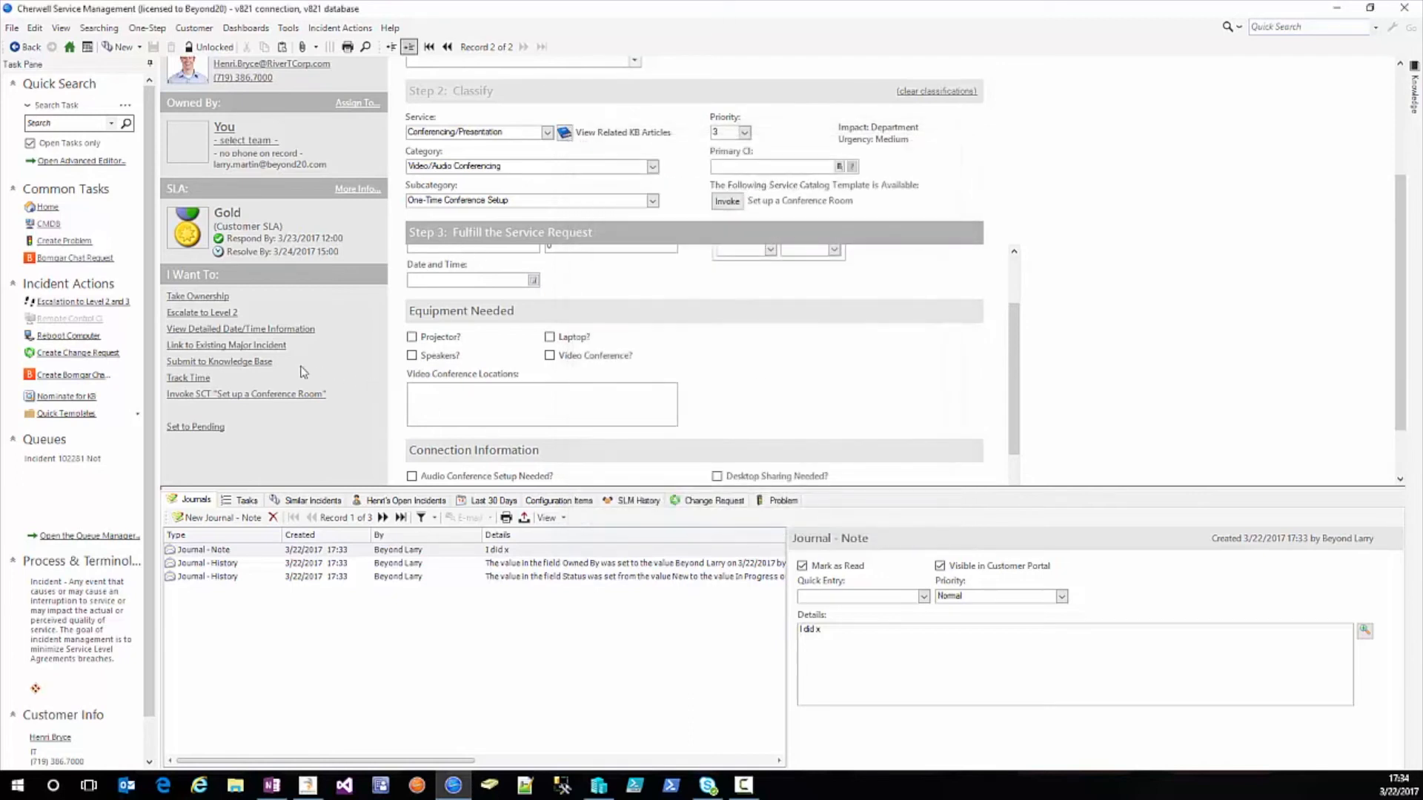
# - Link the service request to the existing major incident described as "Can't login to Peoplesoft"
pyautogui.click(261, 346)
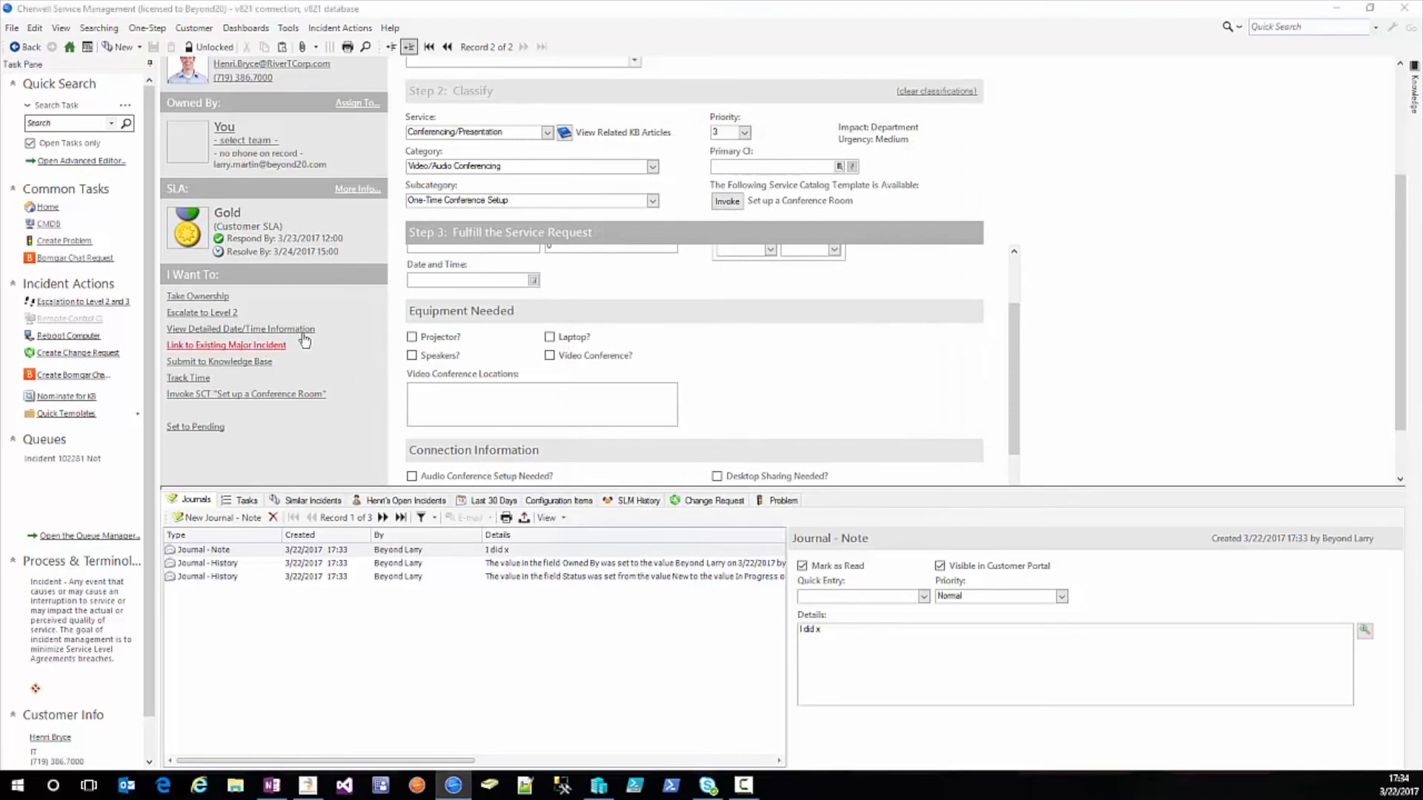
pyautogui.click(791, 399)
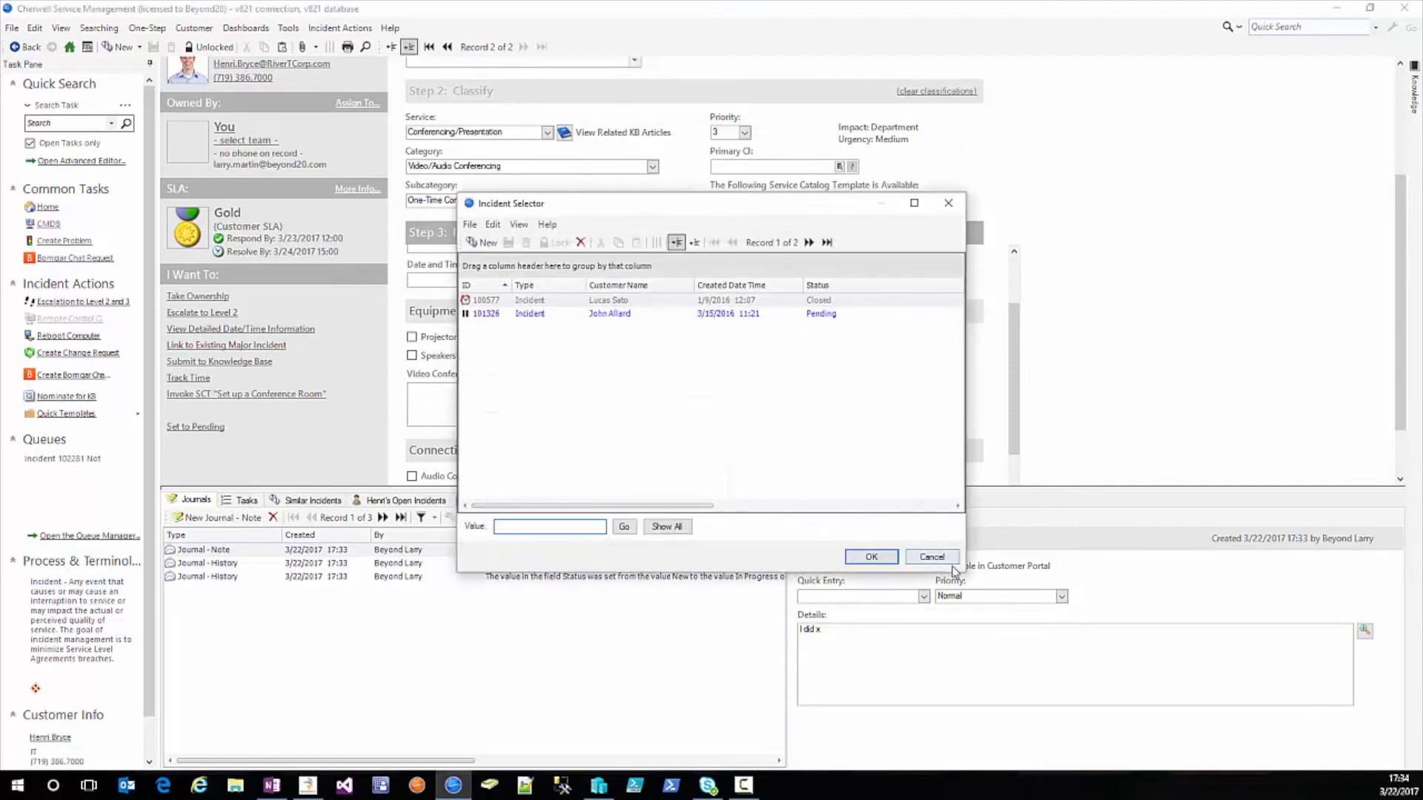
pyautogui.moveTo(963, 573); pyautogui.dragTo(1282, 688)
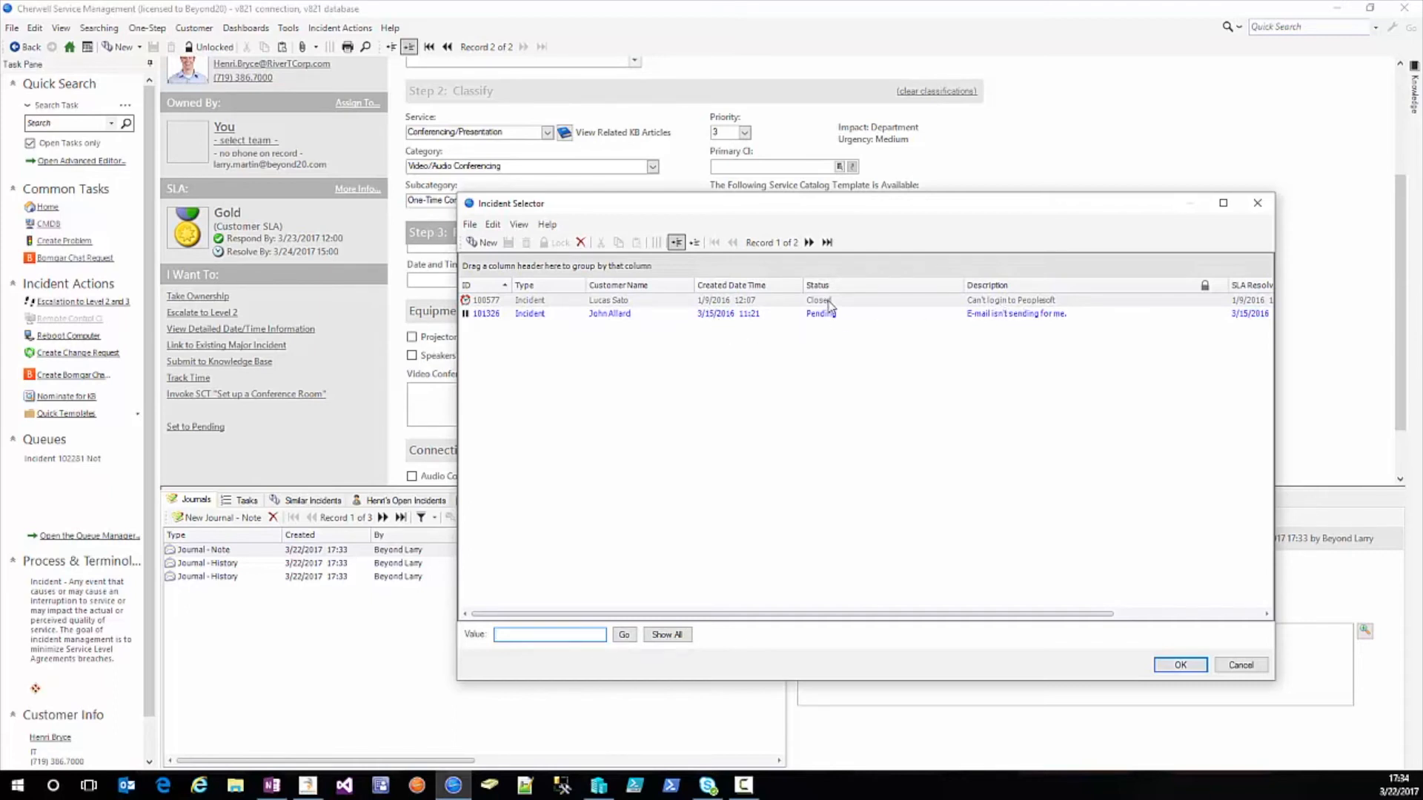
pyautogui.doubleClick(1006, 304)
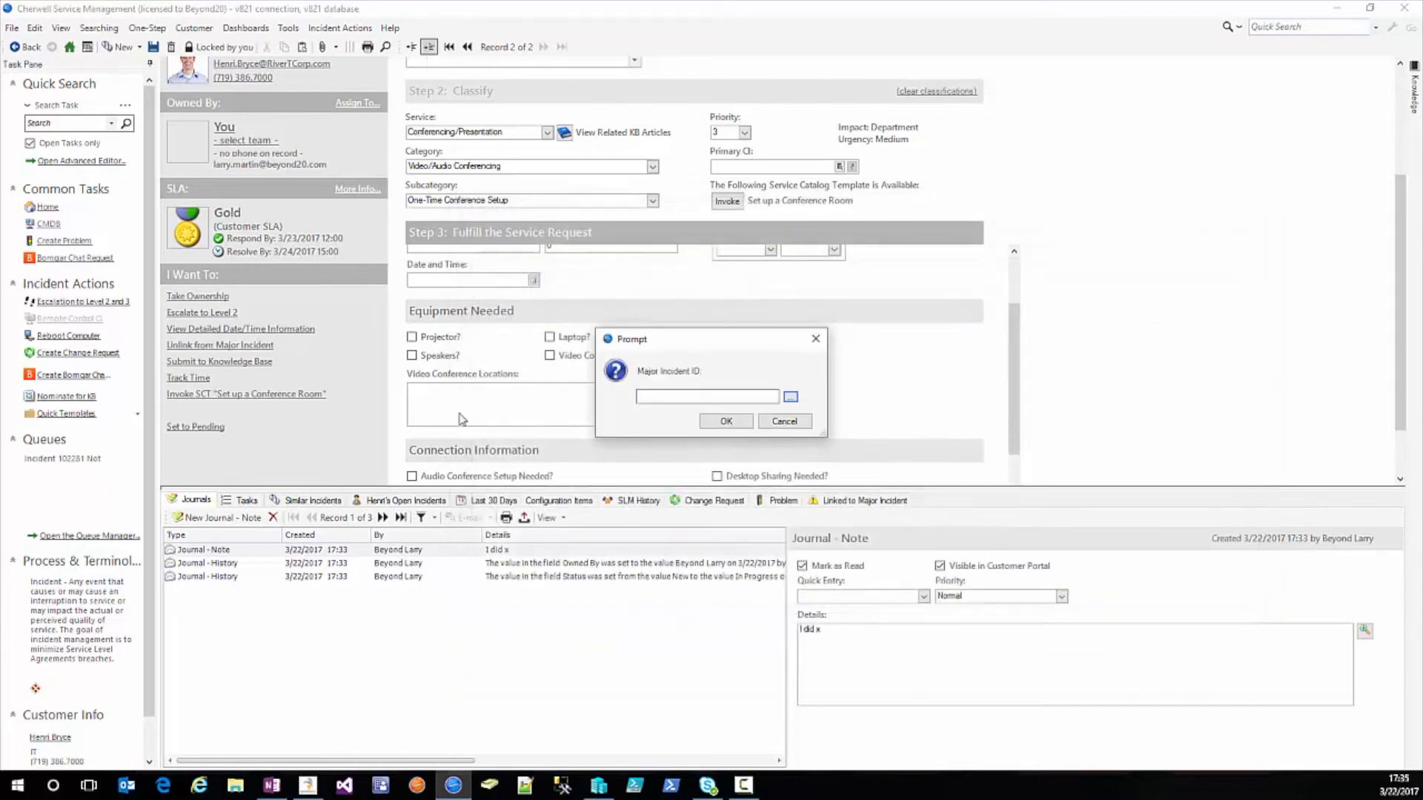
pyautogui.press('Return')
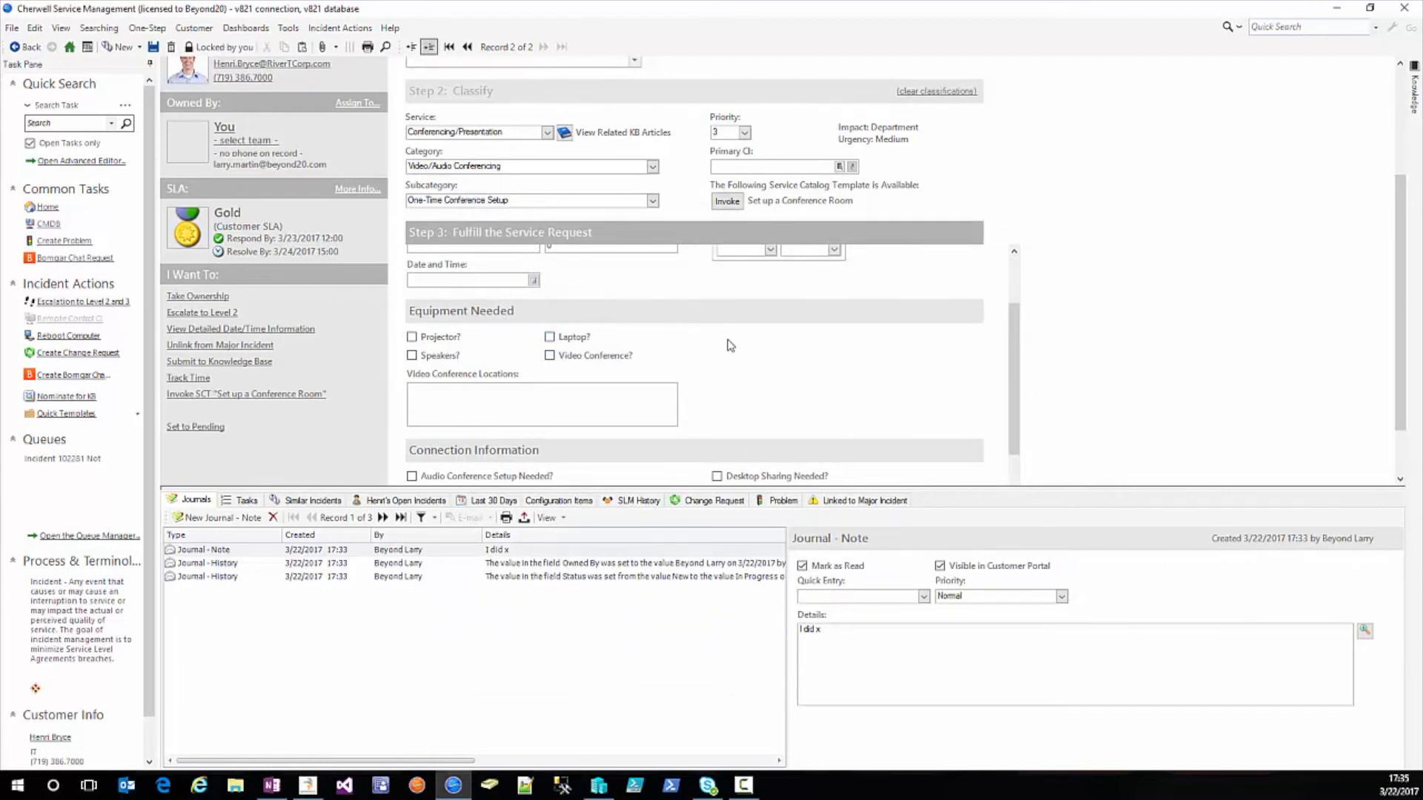
pyautogui.scroll(2, 749, 376)
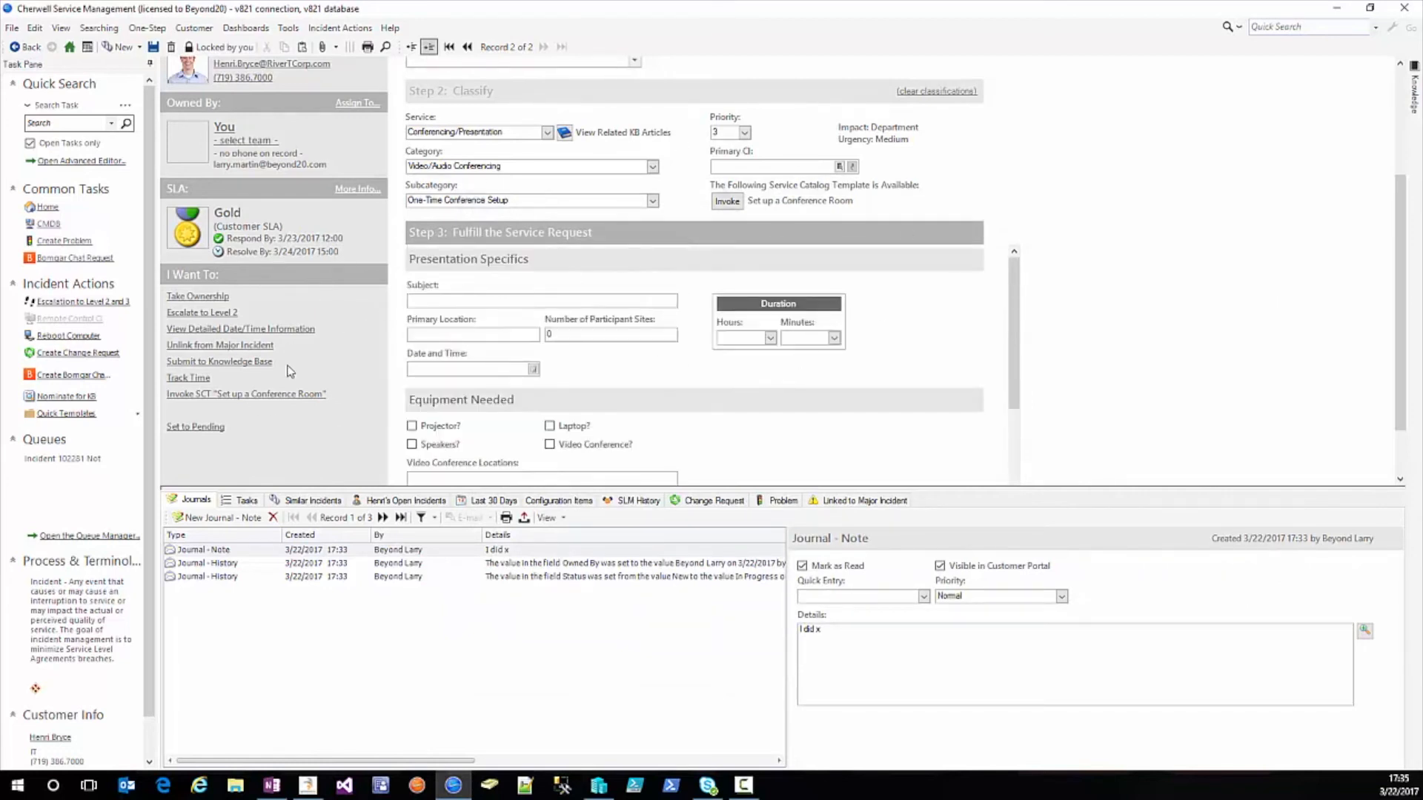
pyautogui.scroll(4, 1037, 272)
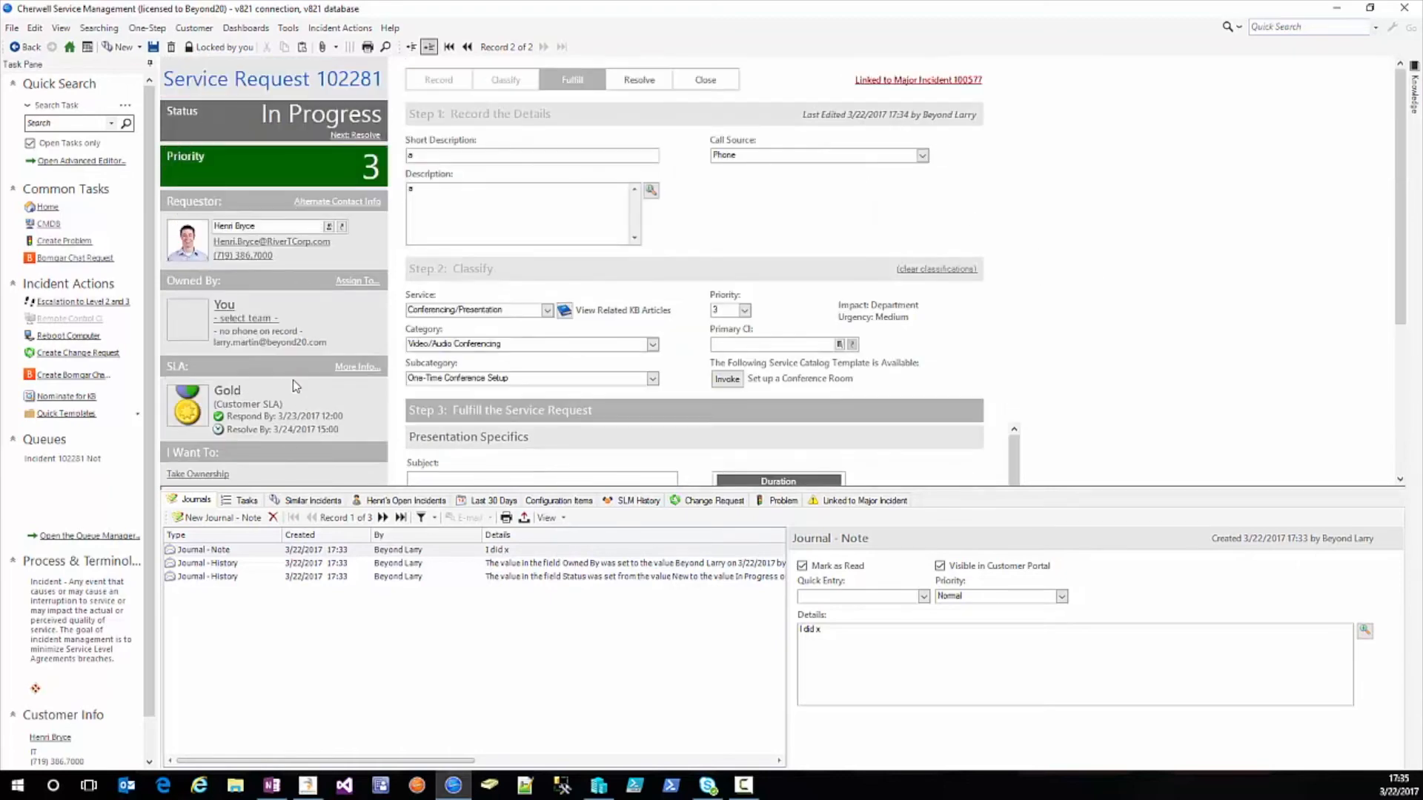
# - Track a time of 1 against the service request, with "Test" as what was done
pyautogui.scroll(-5, 1103, 326)
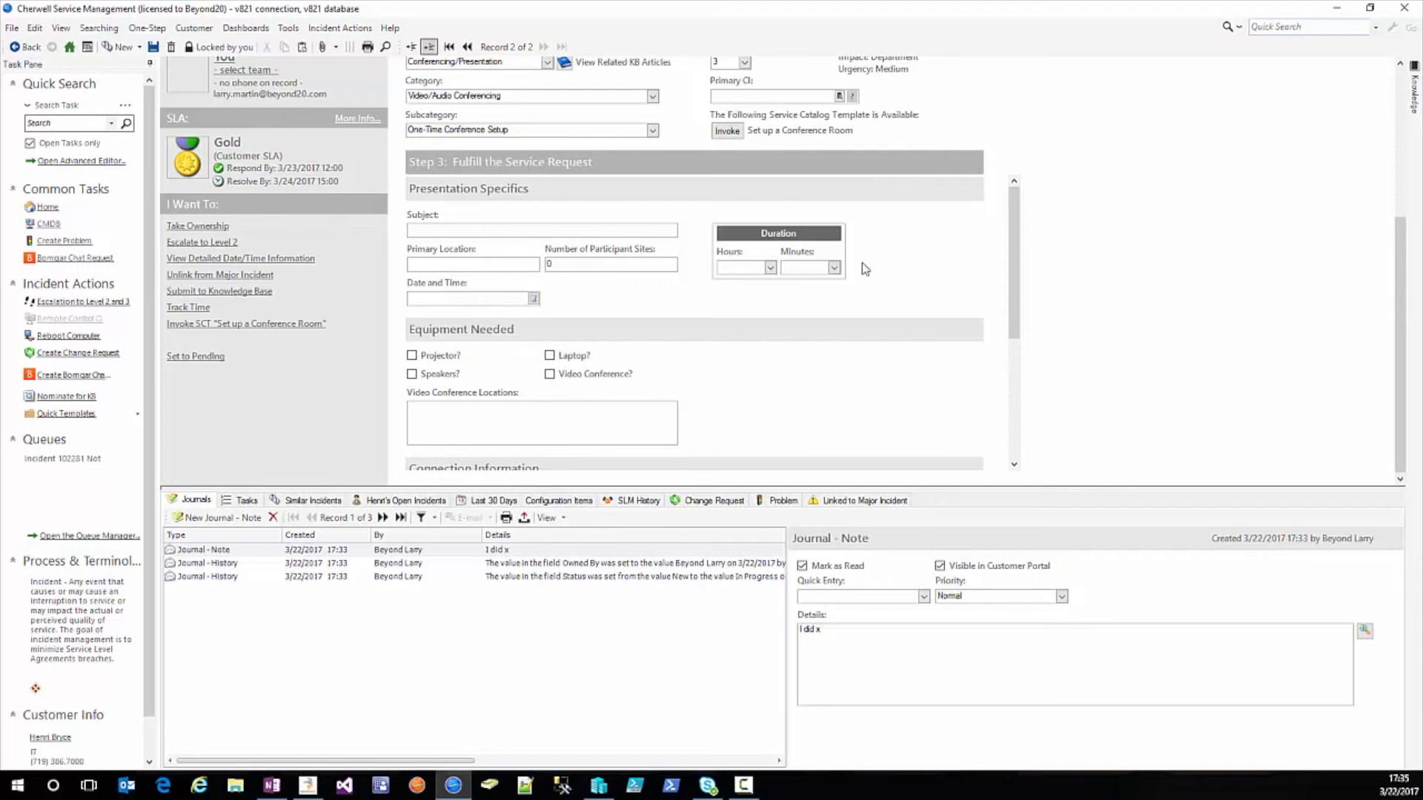
pyautogui.click(190, 308)
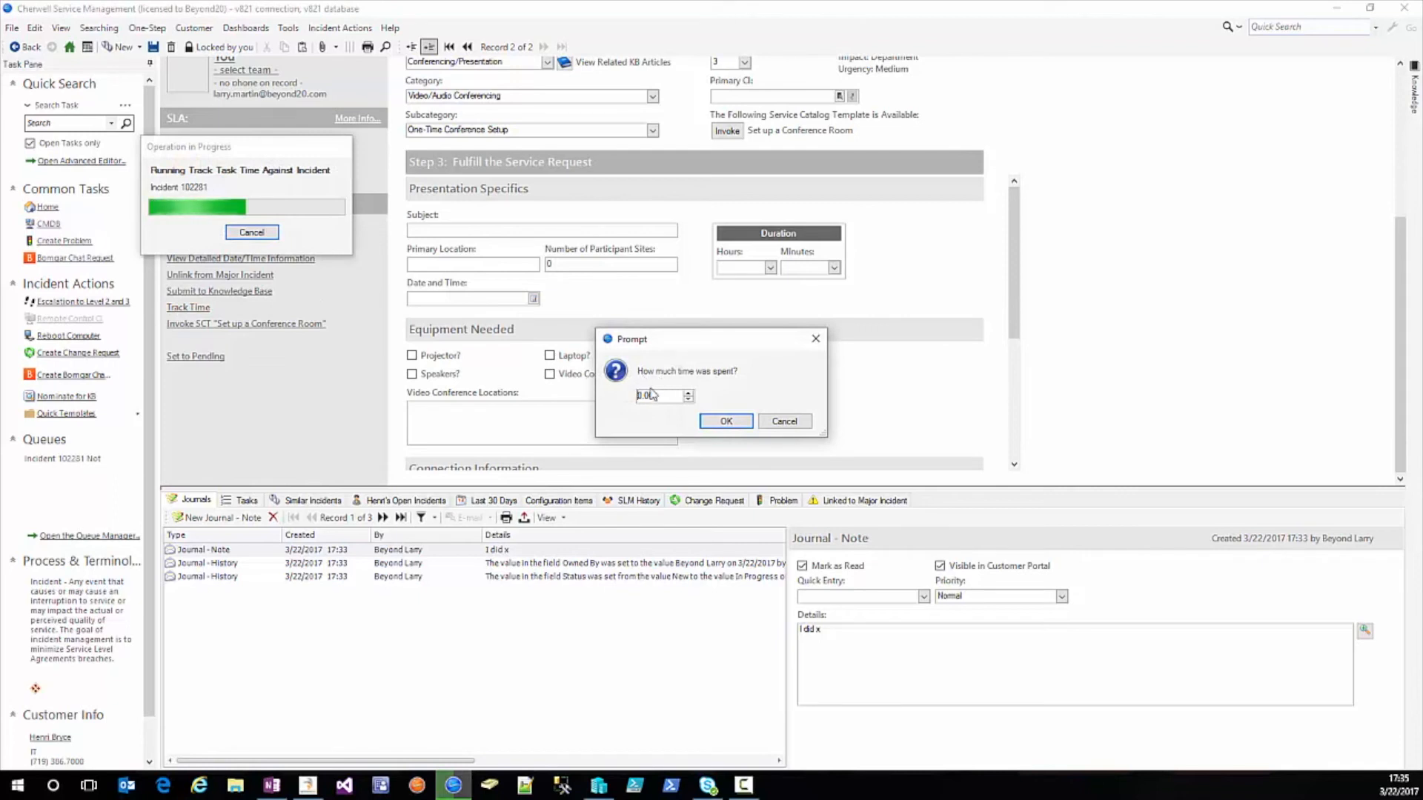
pyautogui.write('1')
pyautogui.click(717, 427)
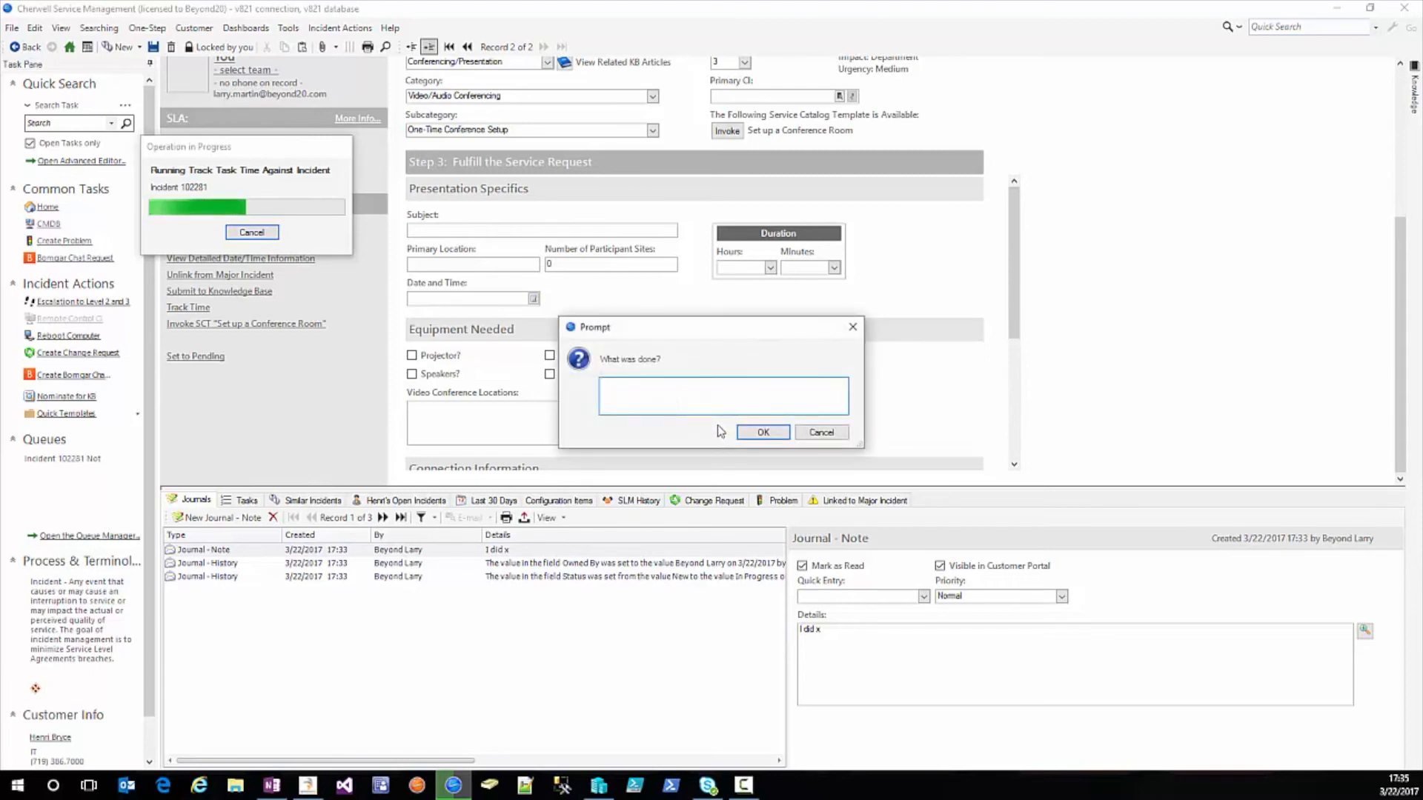
pyautogui.write('Test')
pyautogui.click(760, 433)
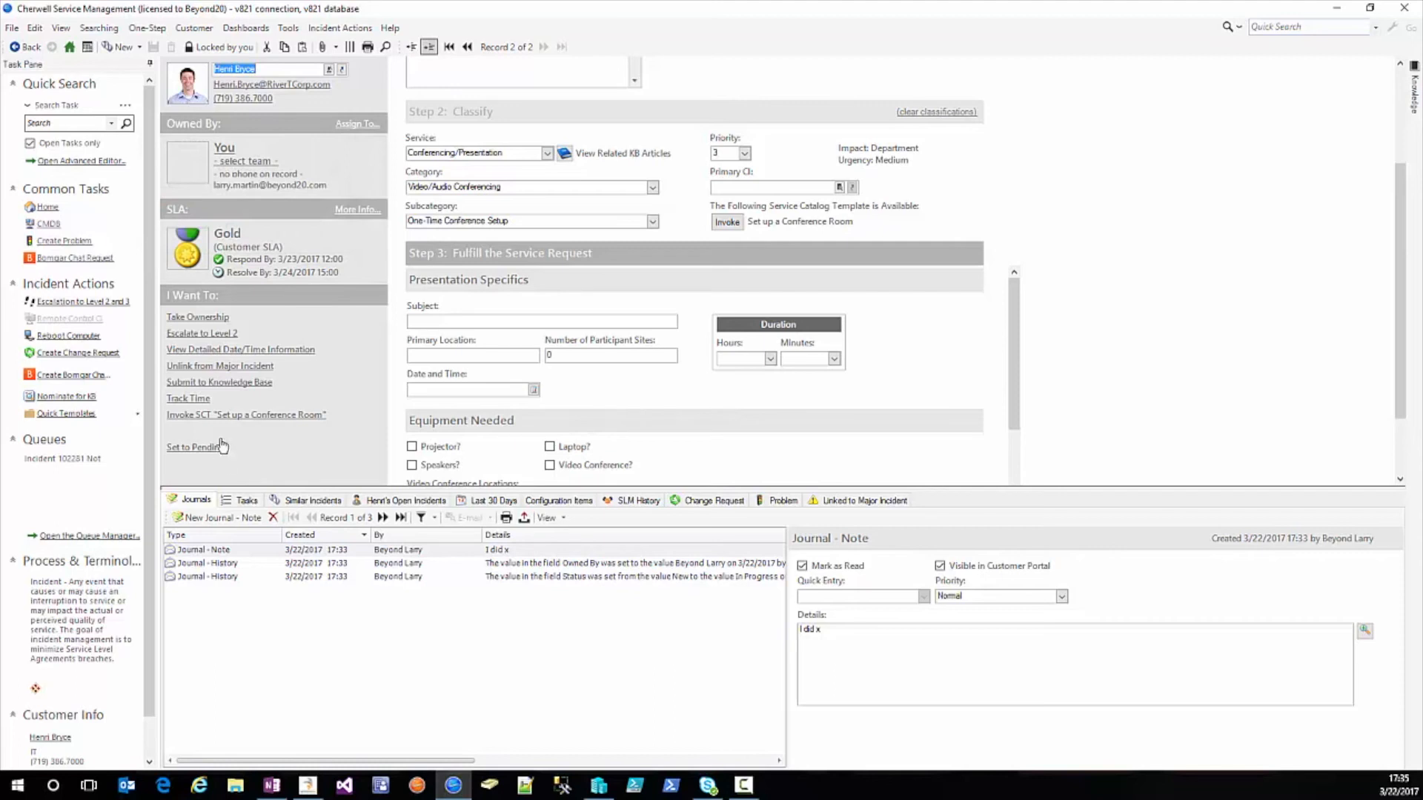
# - View the details of the major incident linked to the service request
pyautogui.scroll(-1, 226, 426)
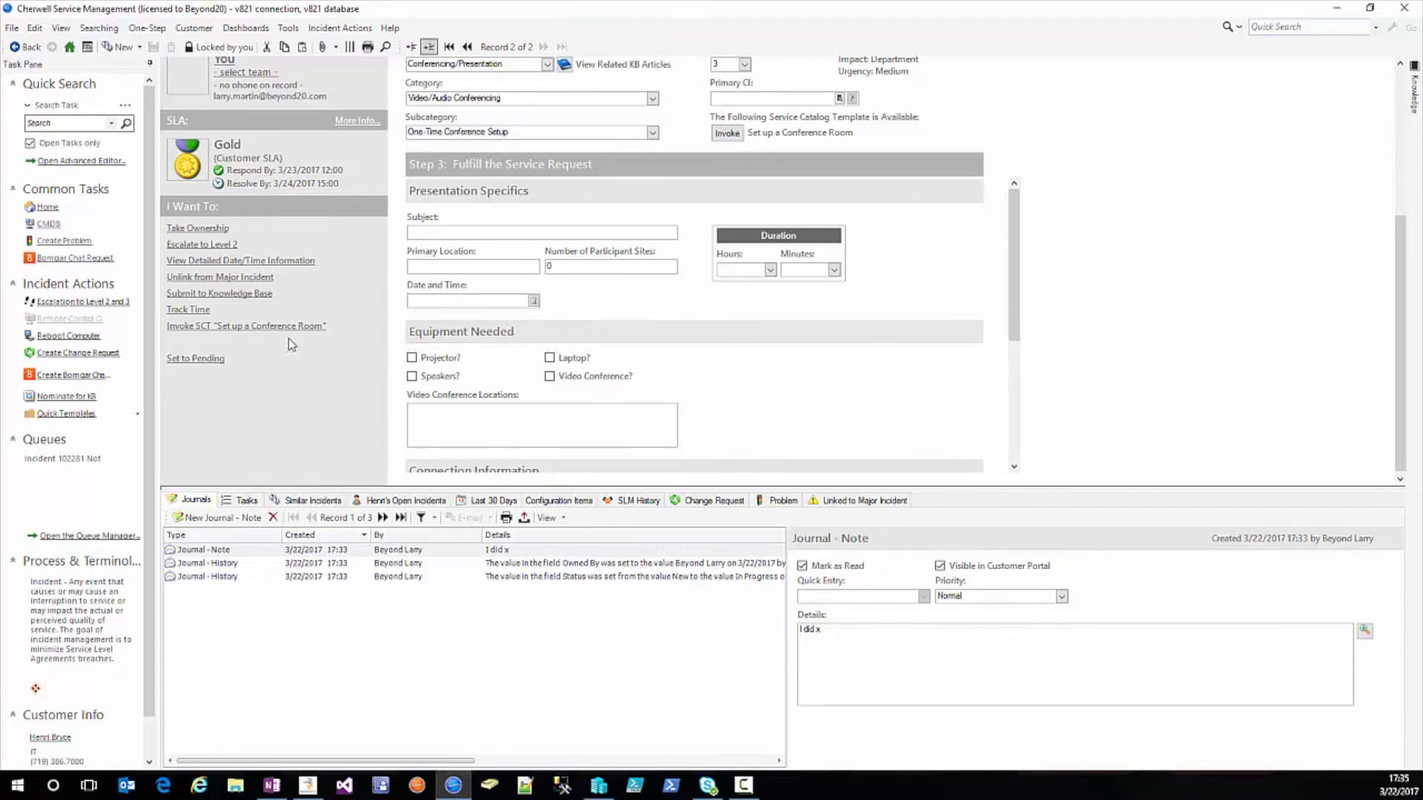
pyautogui.scroll(2, 319, 364)
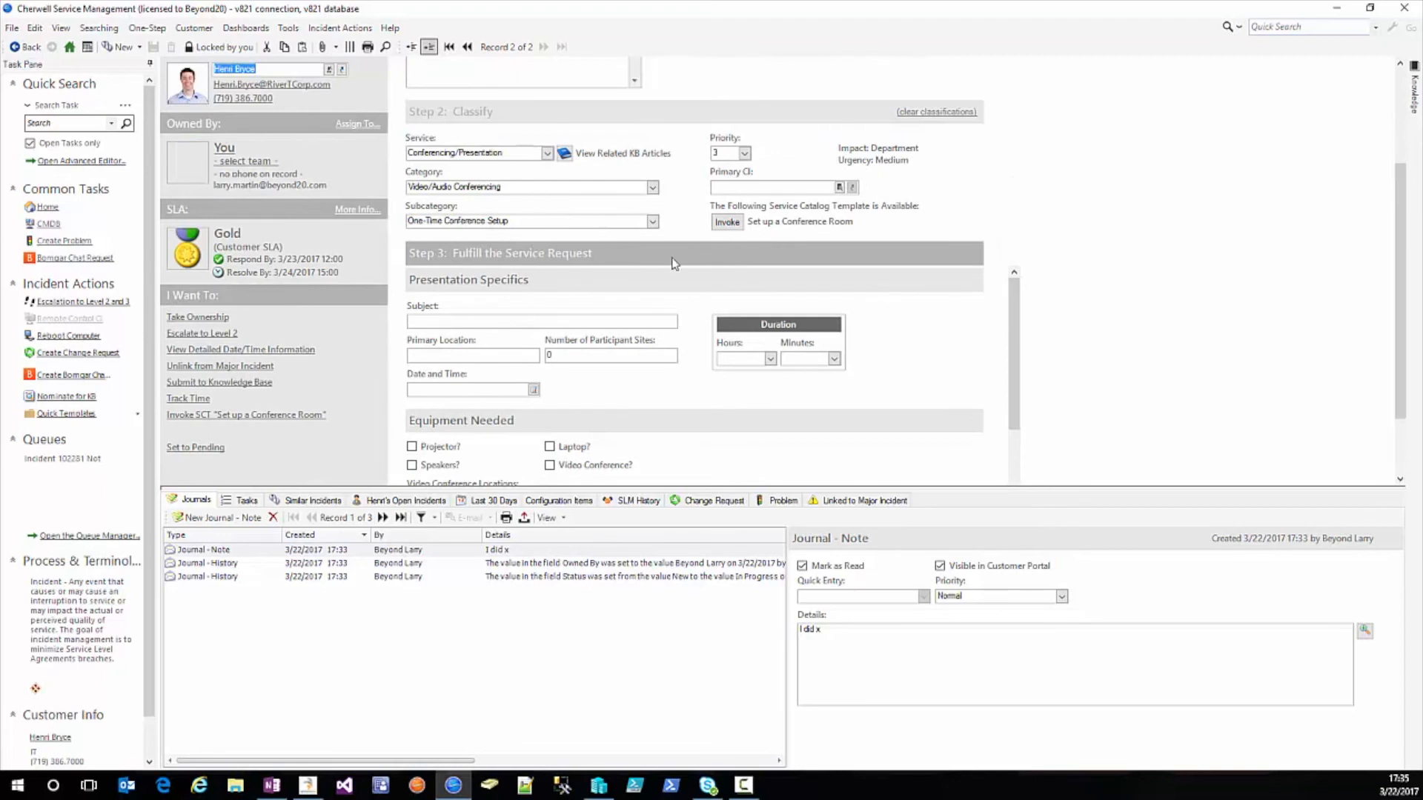
pyautogui.scroll(-2, 356, 400)
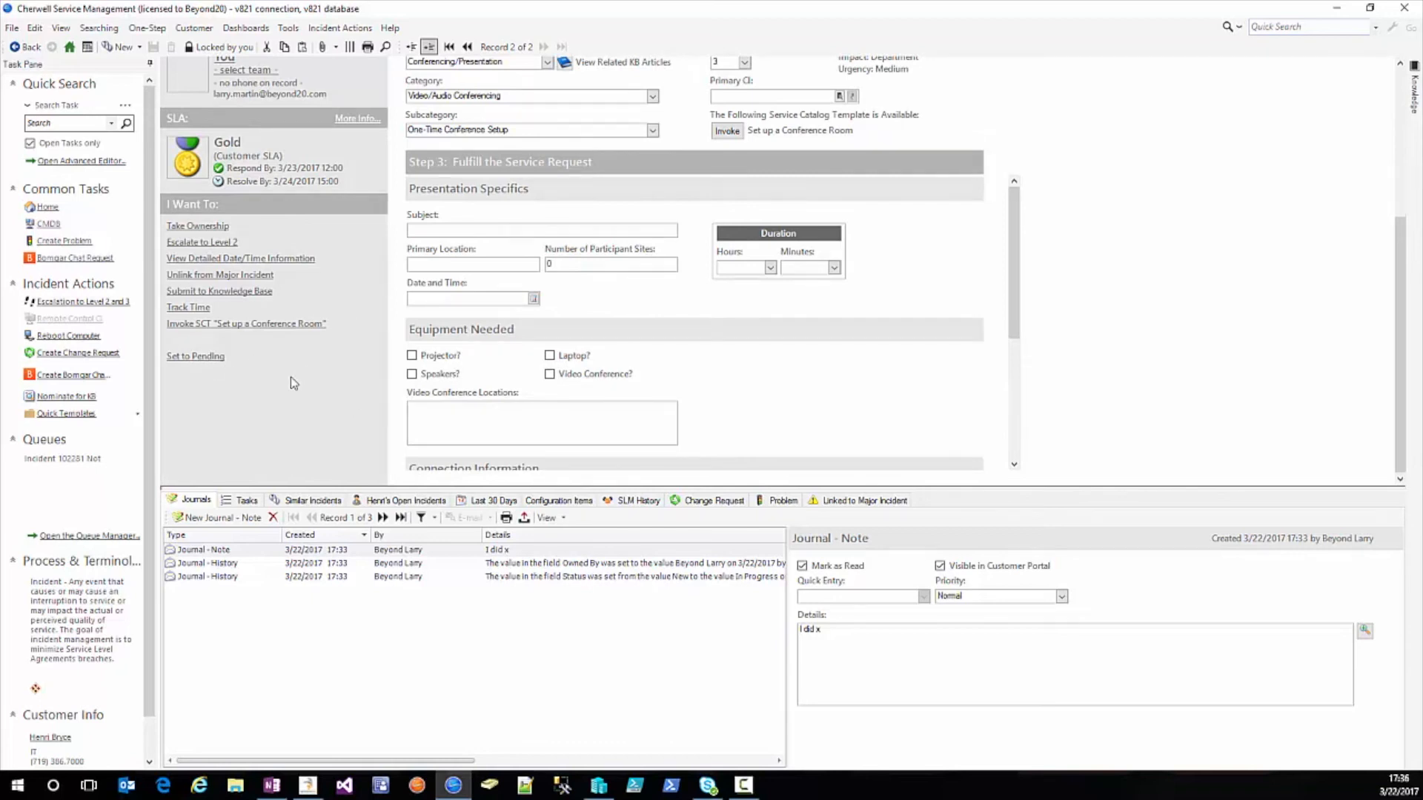
pyautogui.scroll(4, 291, 376)
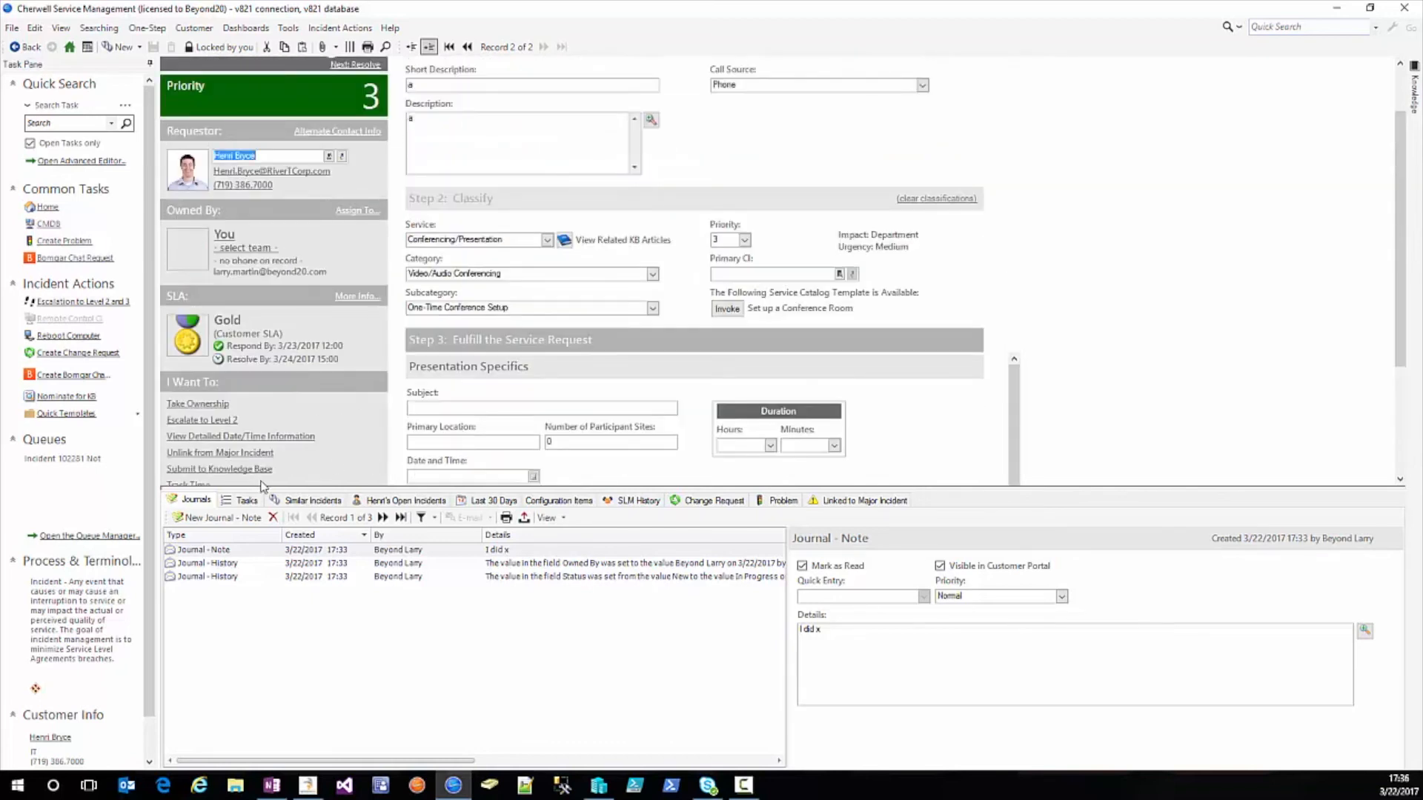
pyautogui.click(856, 501)
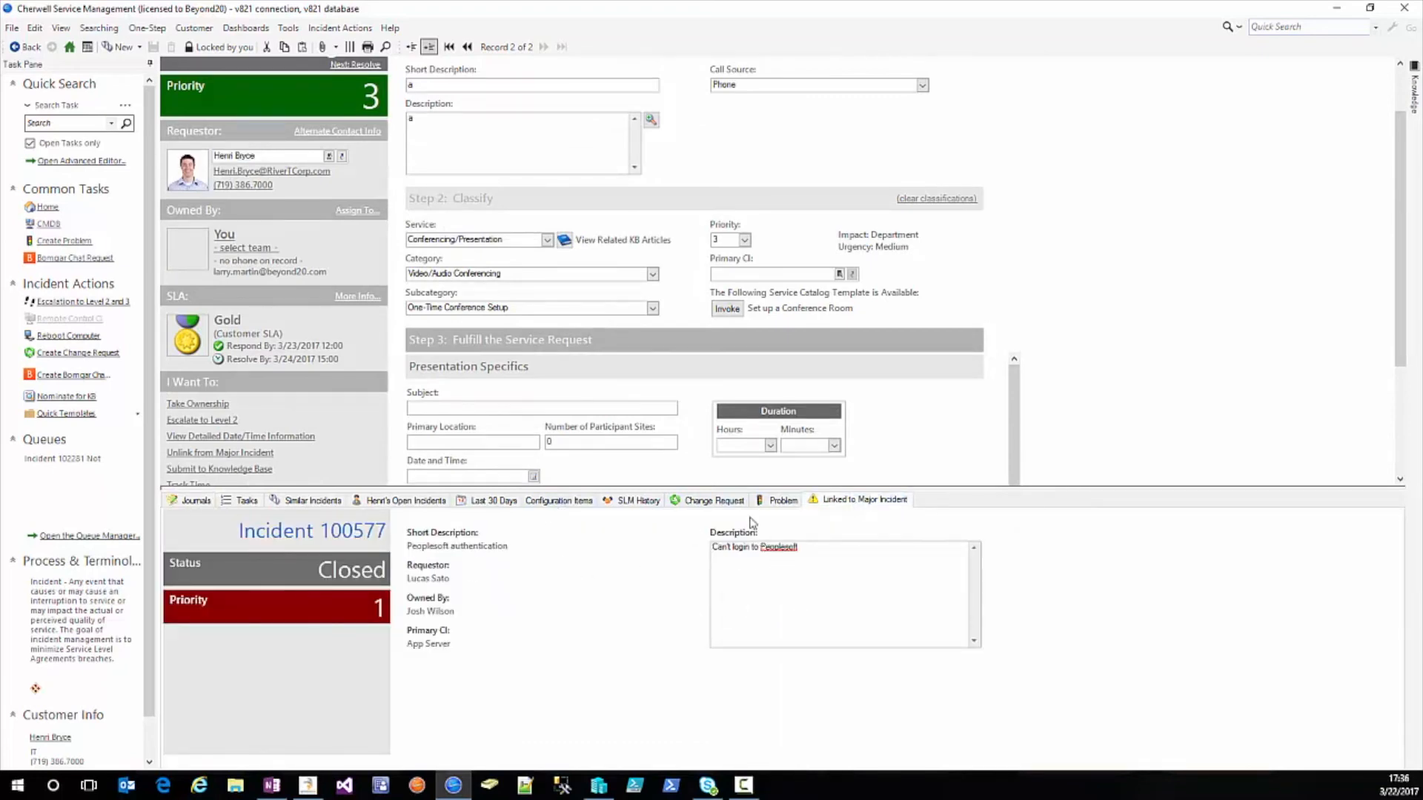
# - Link the first existing change request in the selection list to the service request
pyautogui.click(725, 503)
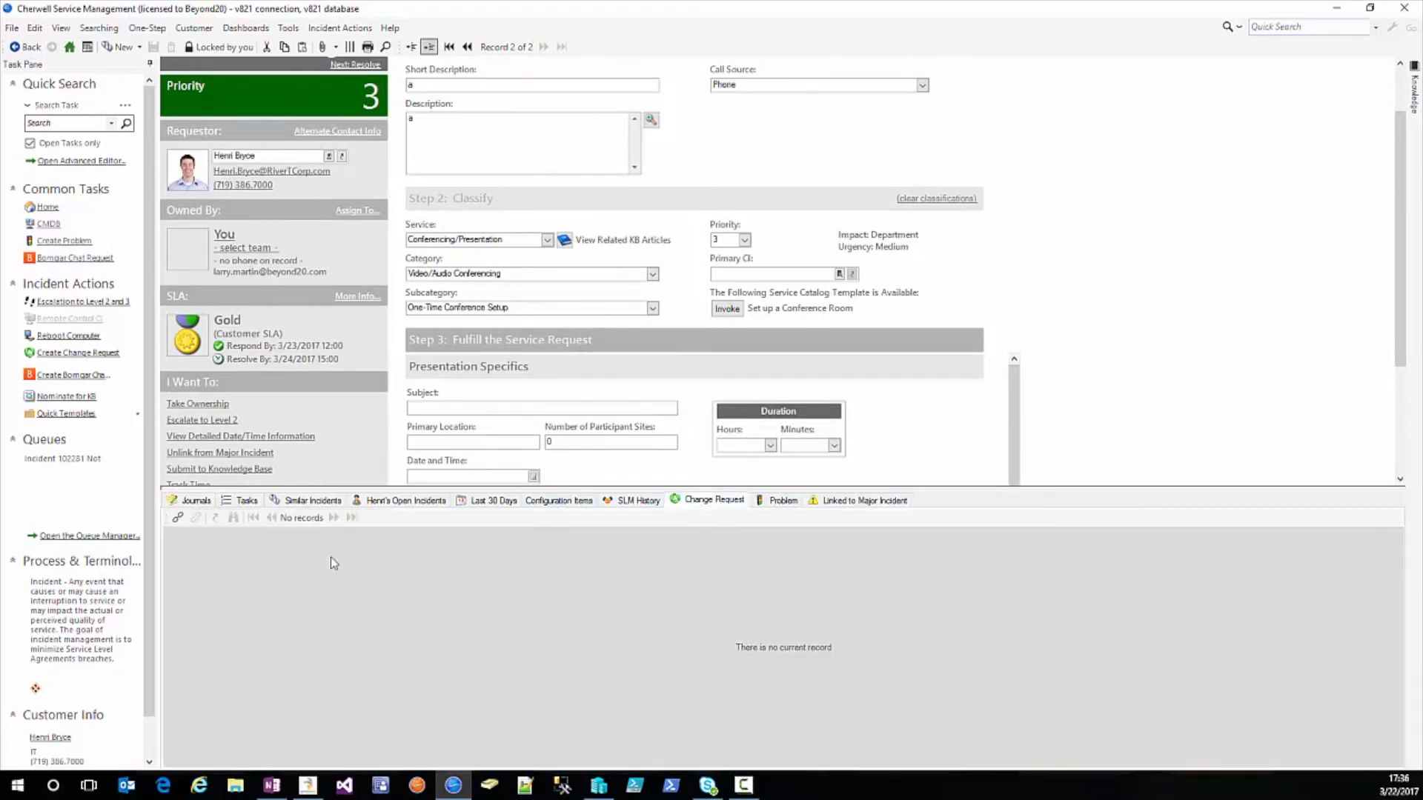
pyautogui.click(180, 518)
pyautogui.doubleClick(546, 249)
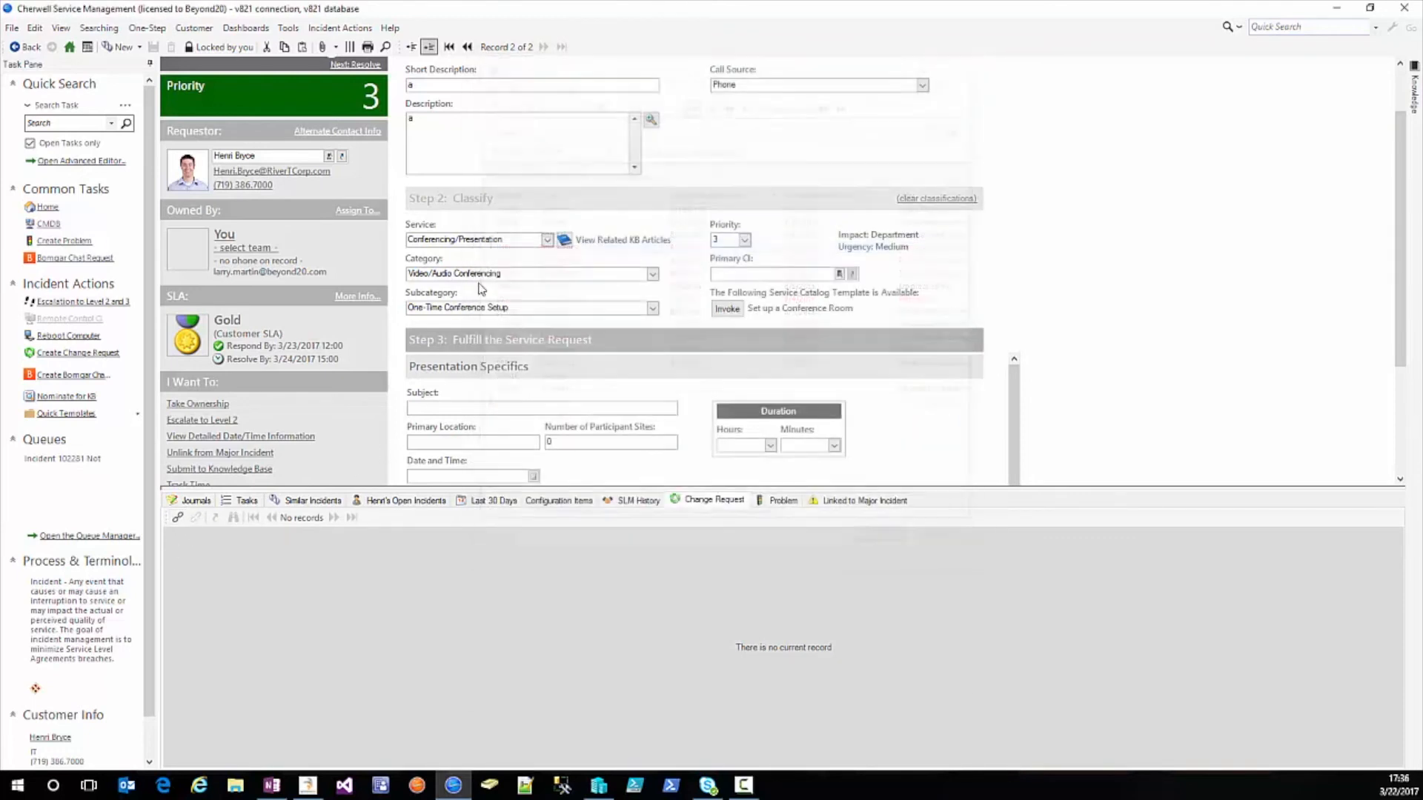
# - Link the existing problem "Spam Working Too Well" to the service request
pyautogui.click(773, 501)
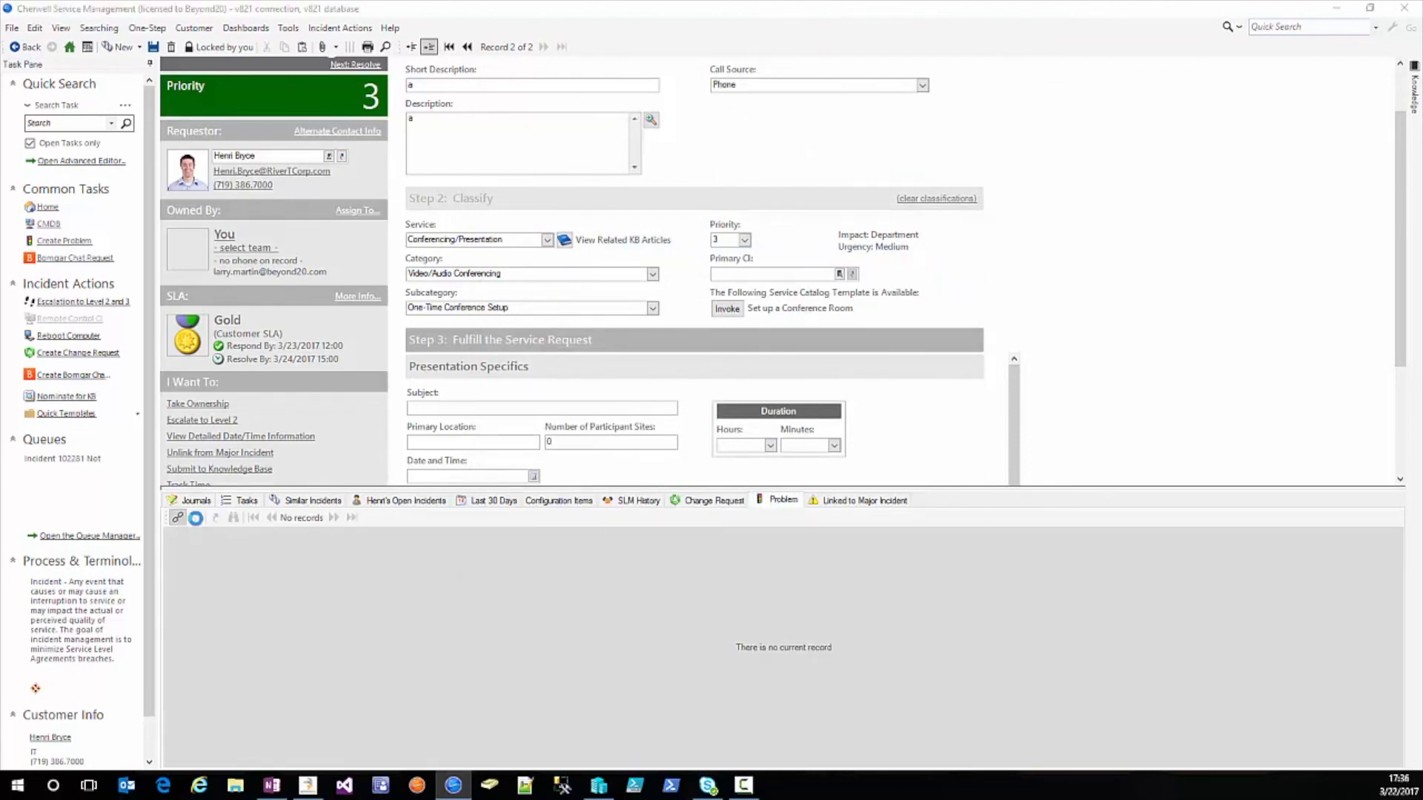
pyautogui.click(178, 519)
pyautogui.doubleClick(621, 222)
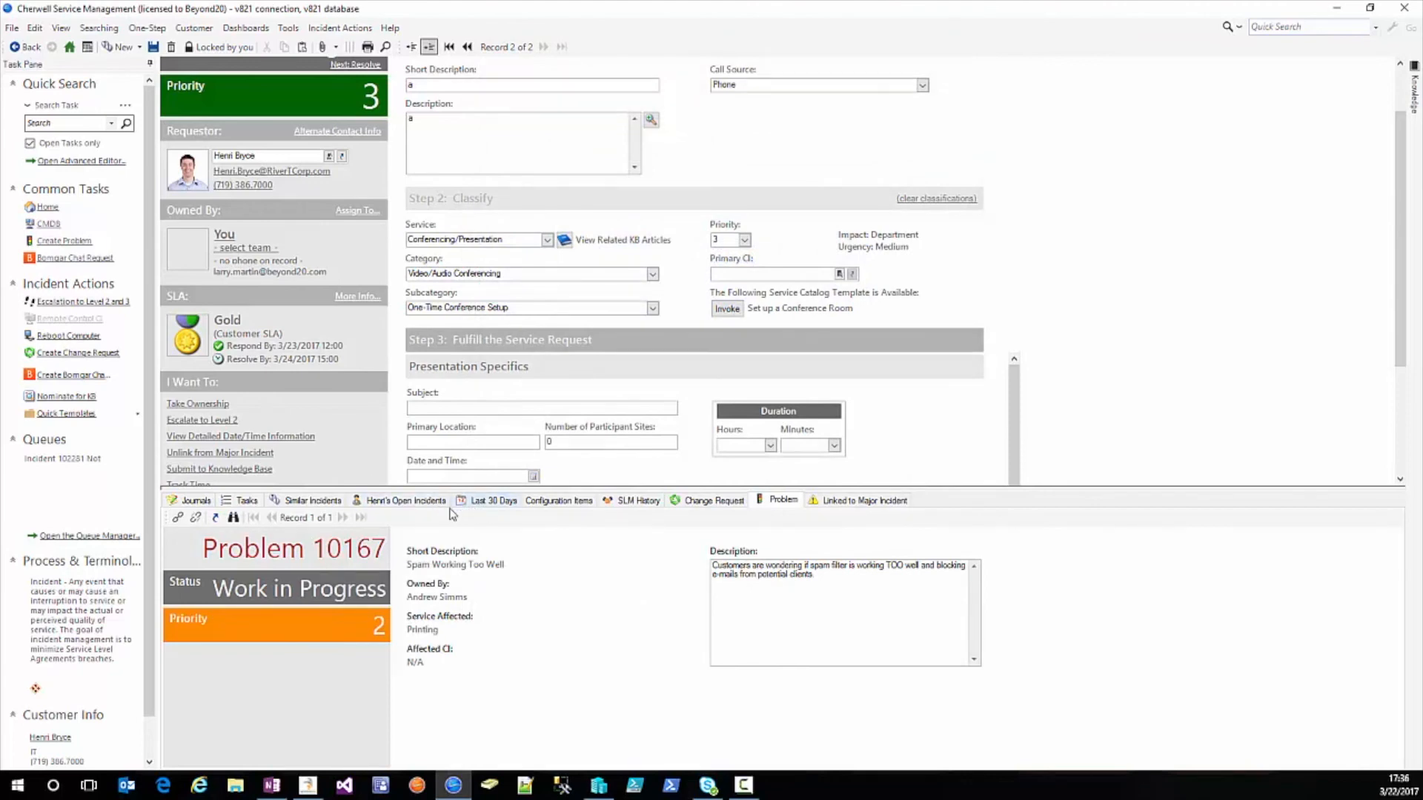
# - Open the requestor's open incident "Report Demo" as a full record, saving the service request's changes, and return to the service request
pyautogui.click(417, 502)
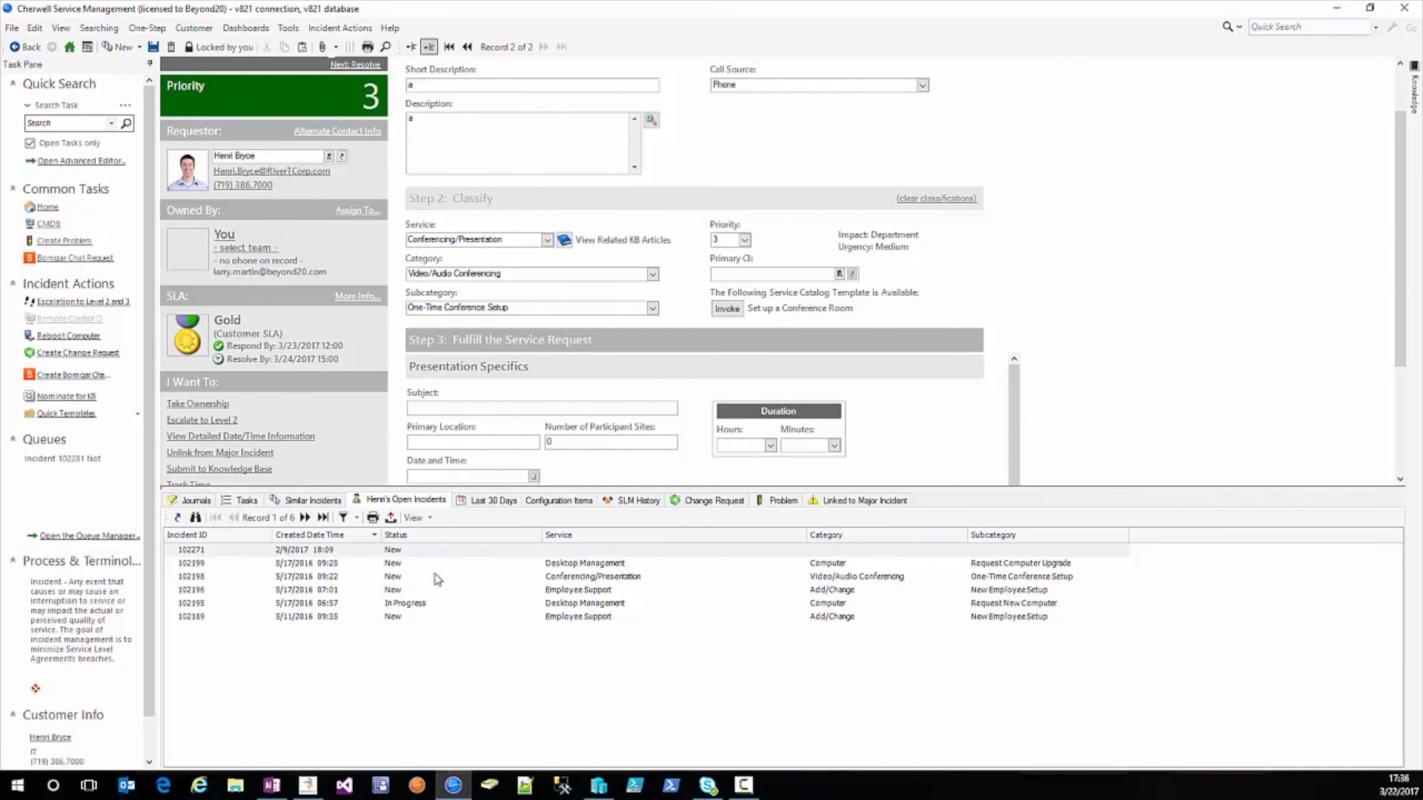
pyautogui.click(217, 554)
pyautogui.doubleClick(216, 555)
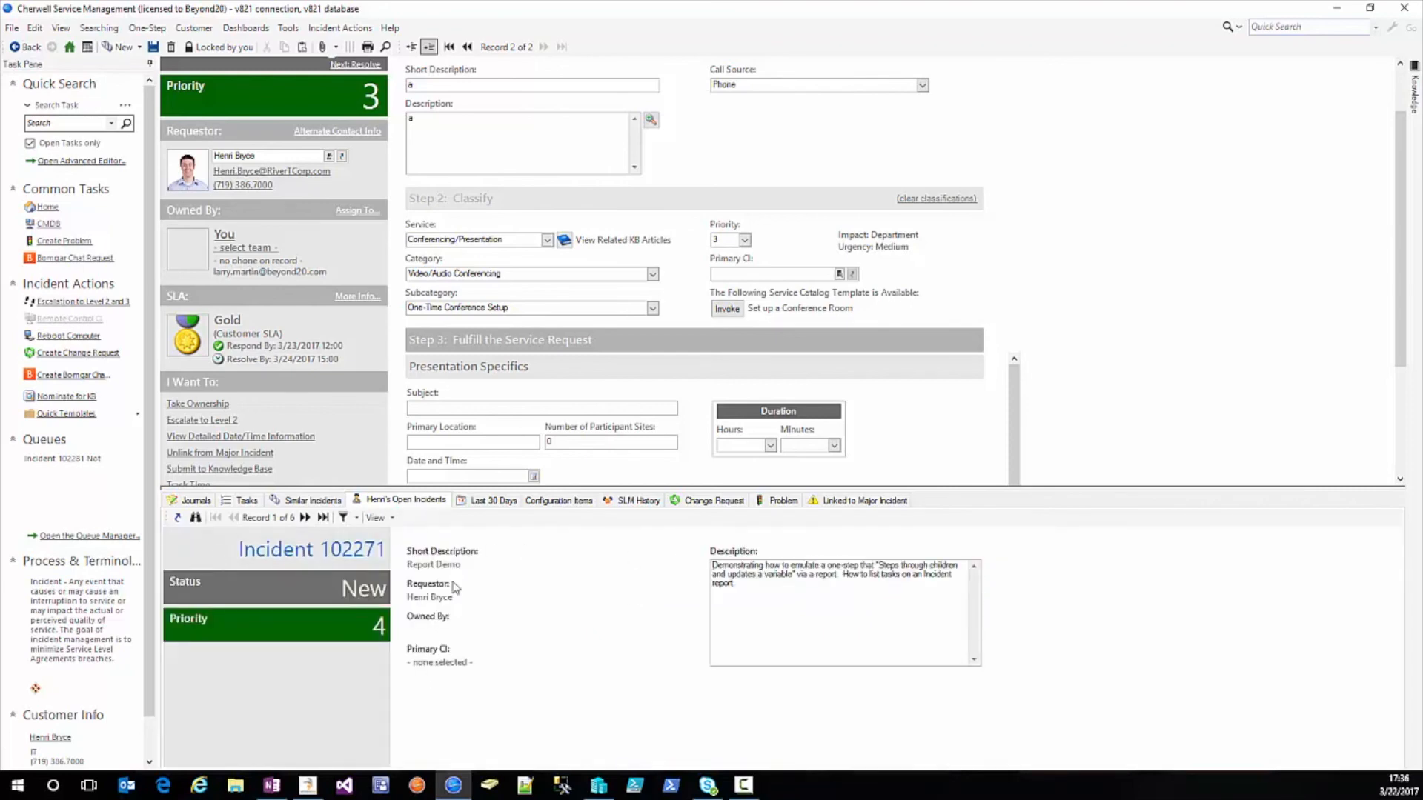
pyautogui.click(179, 518)
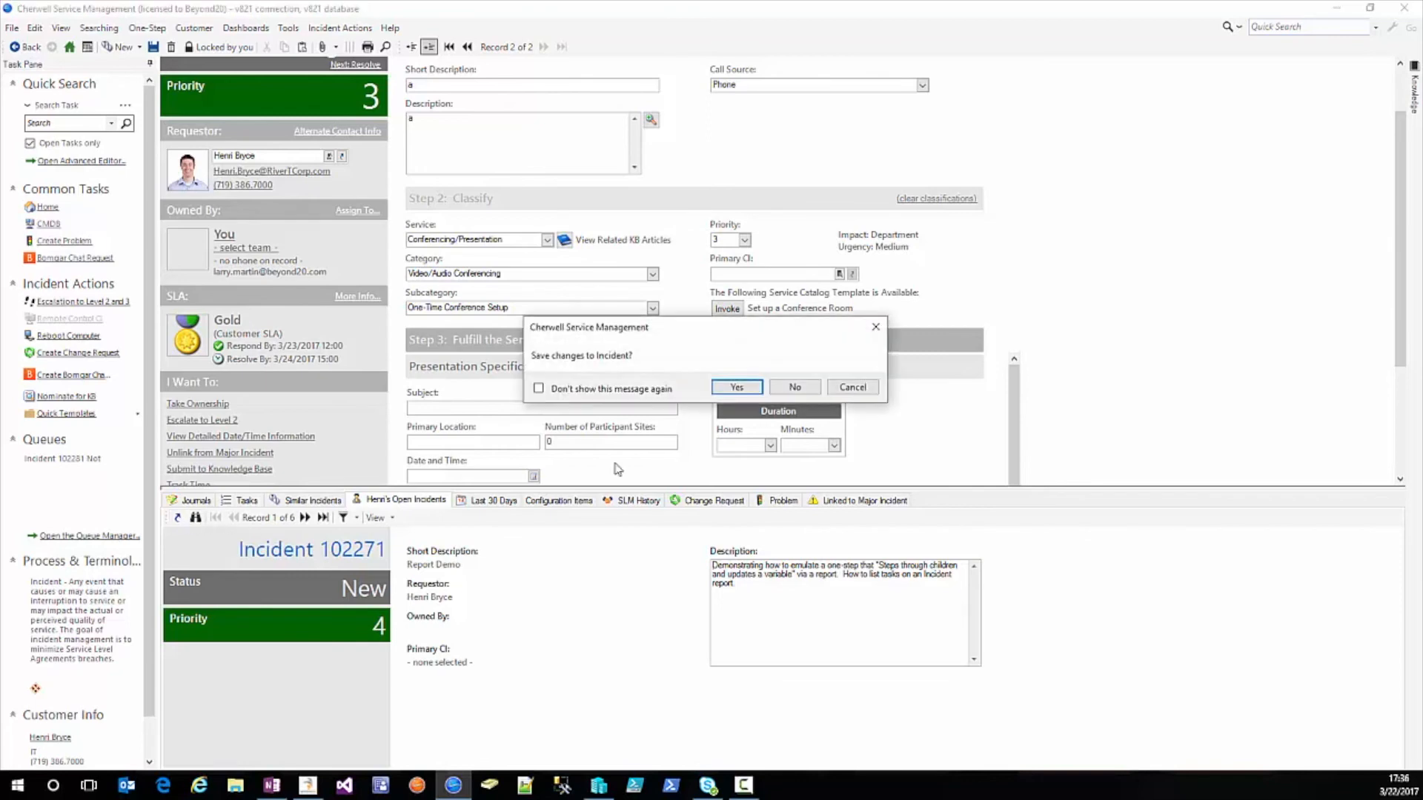
pyautogui.click(737, 388)
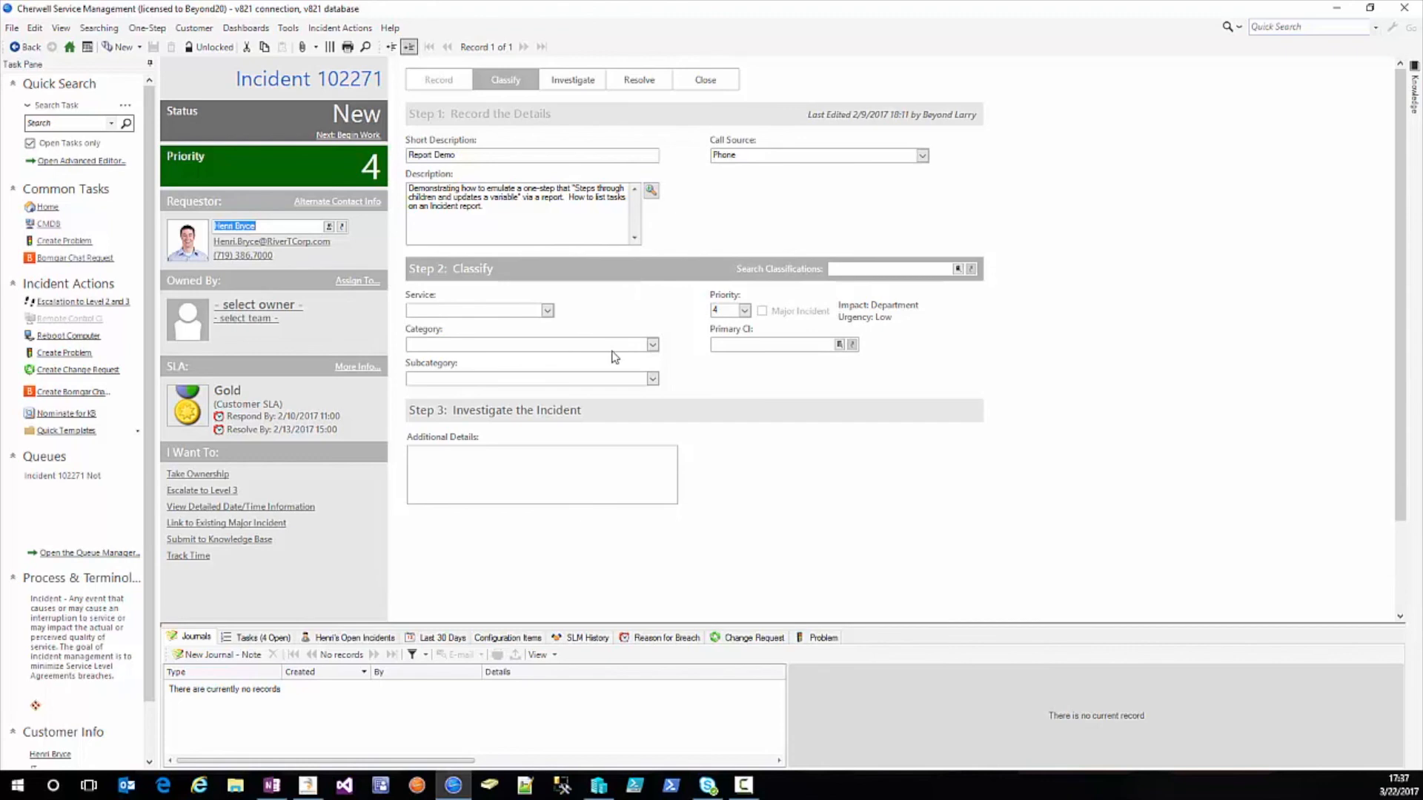
pyautogui.click(30, 56)
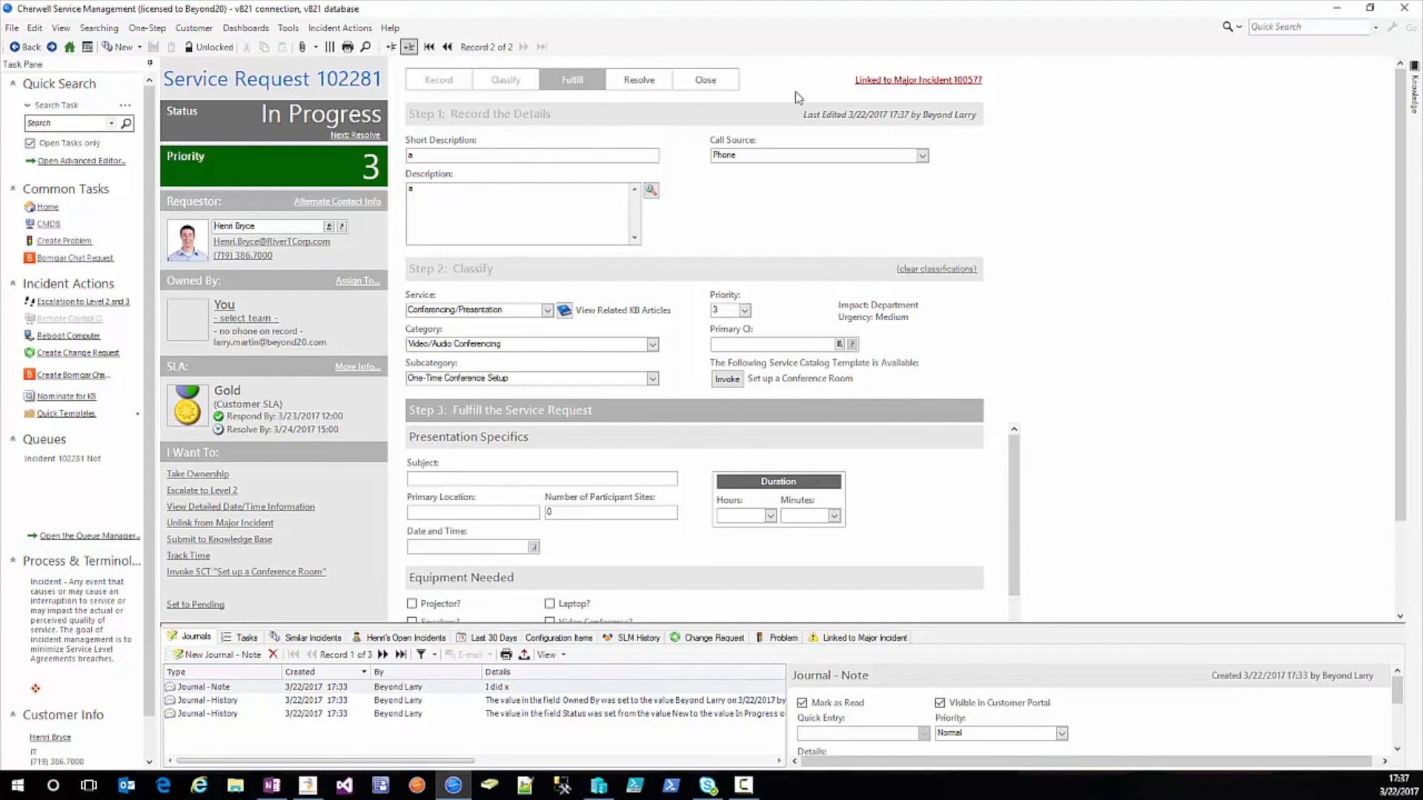
# - Resolve the service request with the close description "Test"
pyautogui.click(355, 136)
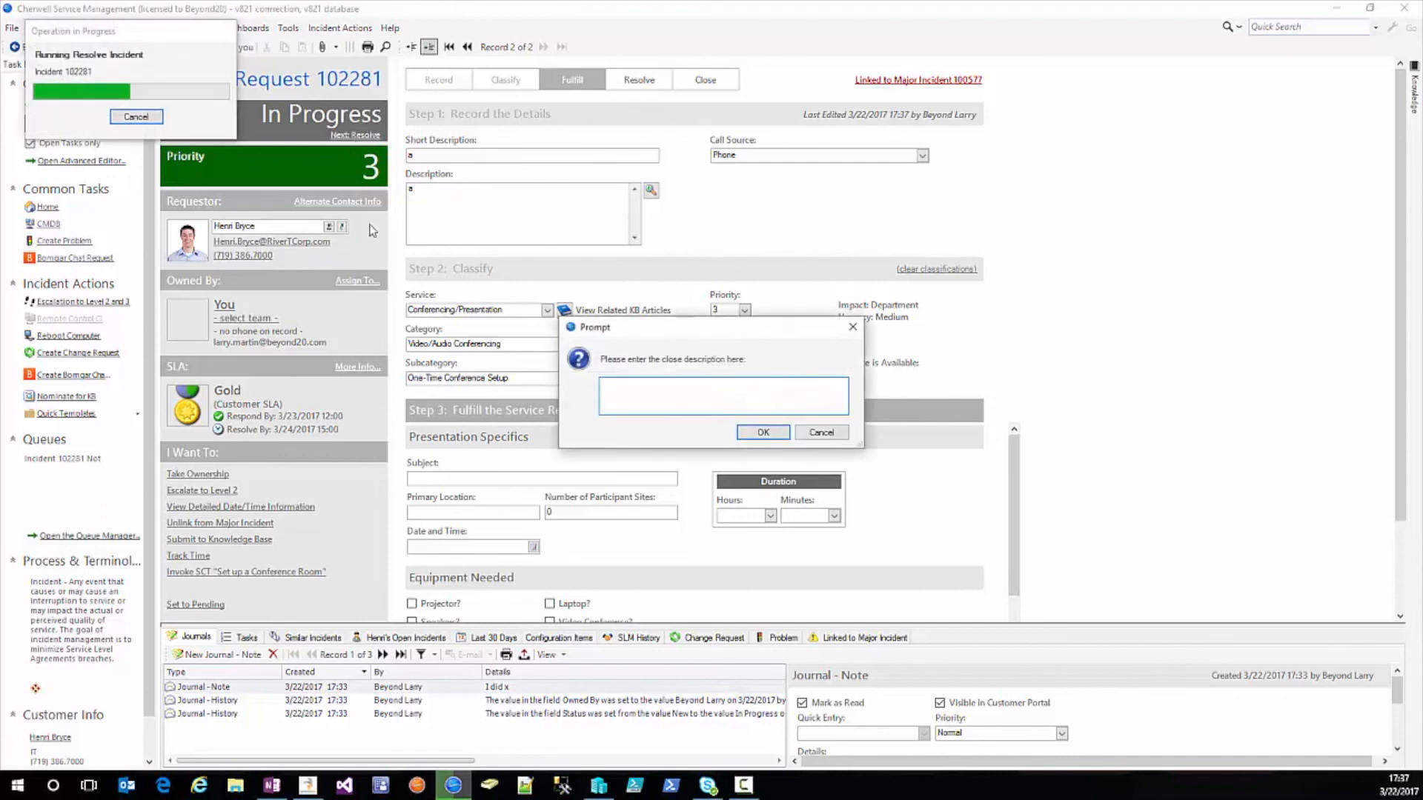
pyautogui.write('Test')
pyautogui.click(765, 436)
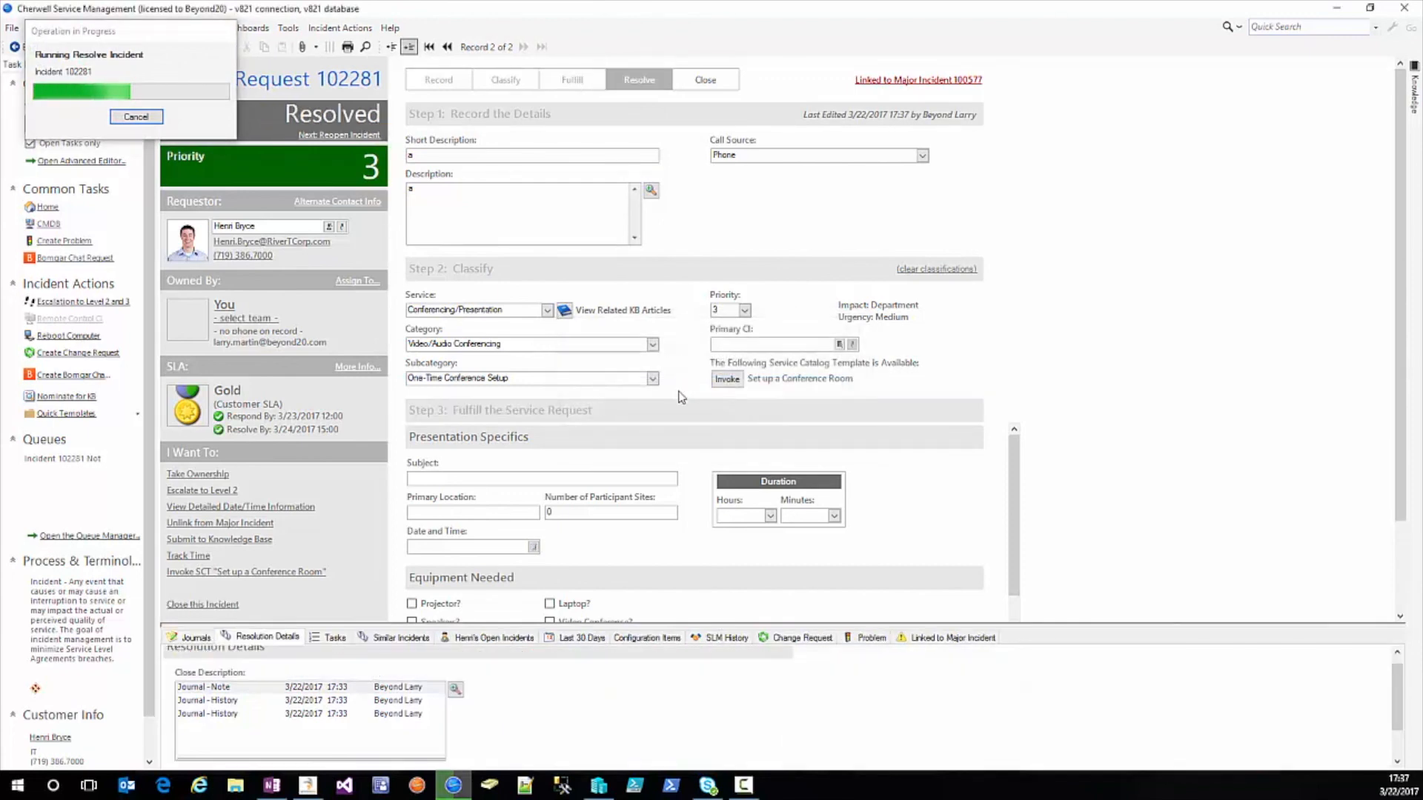